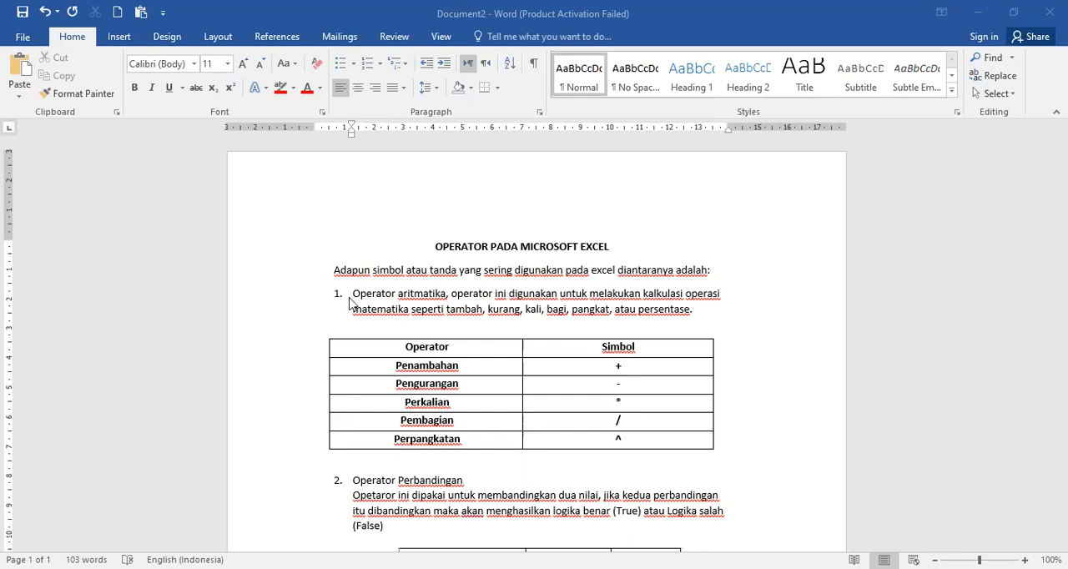
Step: Examine the Operator aritmatika section and its table of operation names and symbols
left_click_drag(351, 294, 444, 303)
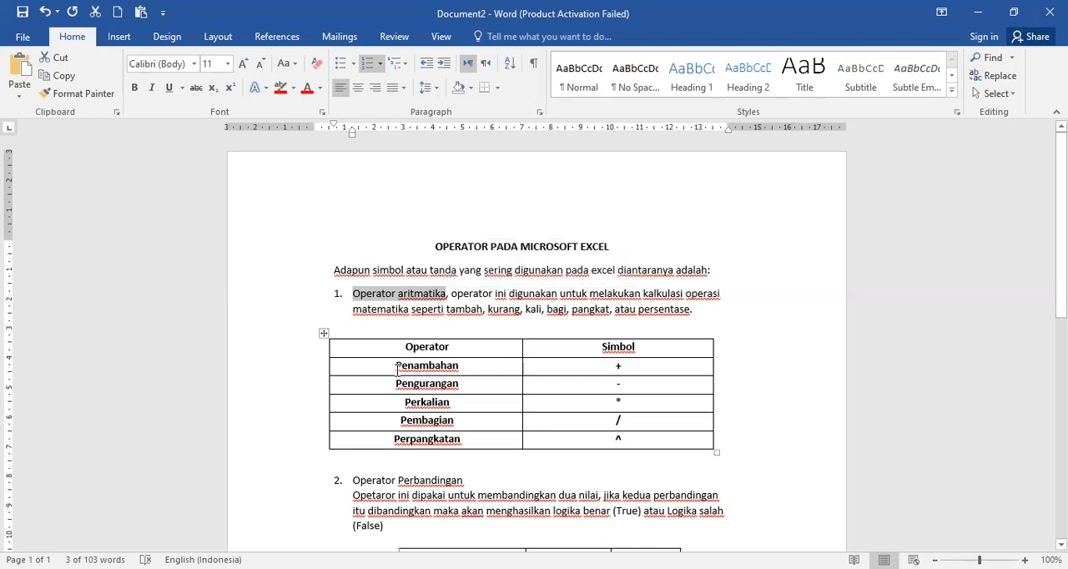
left_click_drag(398, 367, 463, 370)
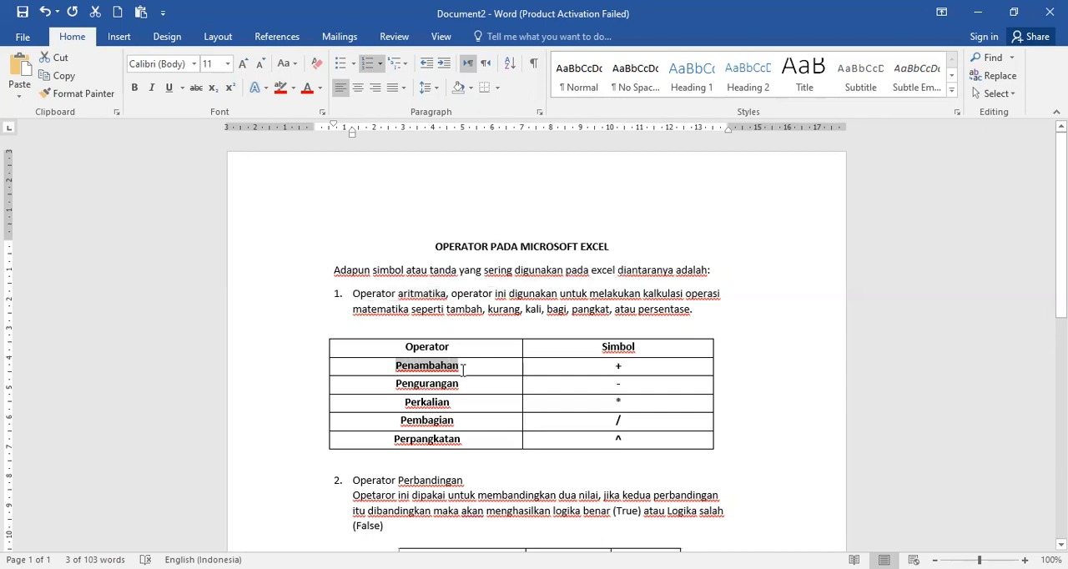
left_click(427, 384)
left_click(428, 402)
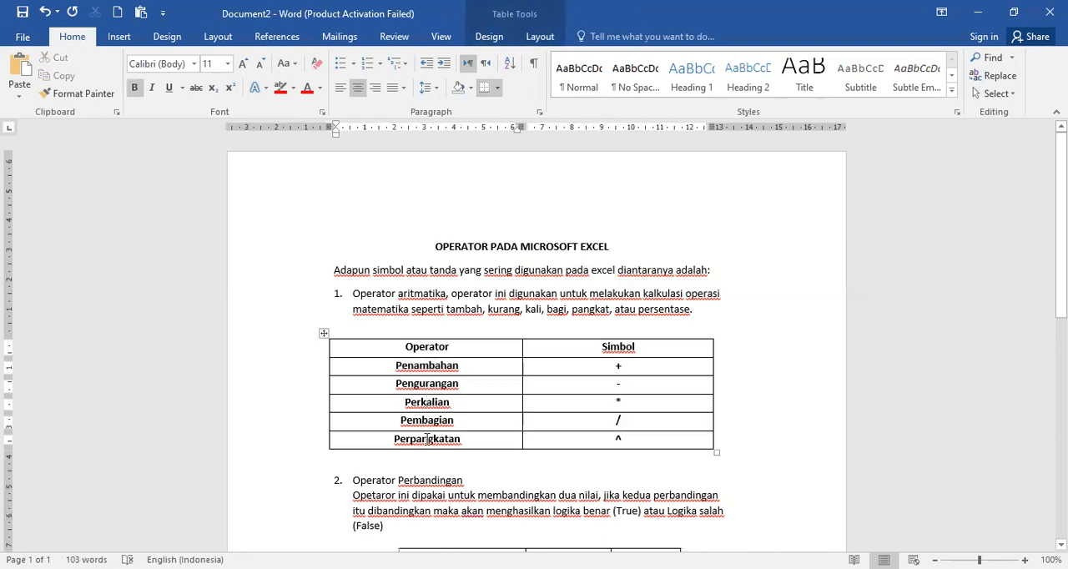
left_click(428, 439)
double_click(619, 366)
left_click(617, 385)
left_click_drag(615, 402, 621, 405)
left_click(624, 402)
key("ctrl+z")
mouse_move(615, 423)
left_mouse_down()
mouse_move(625, 423)
mouse_move(623, 440)
left_mouse_up()
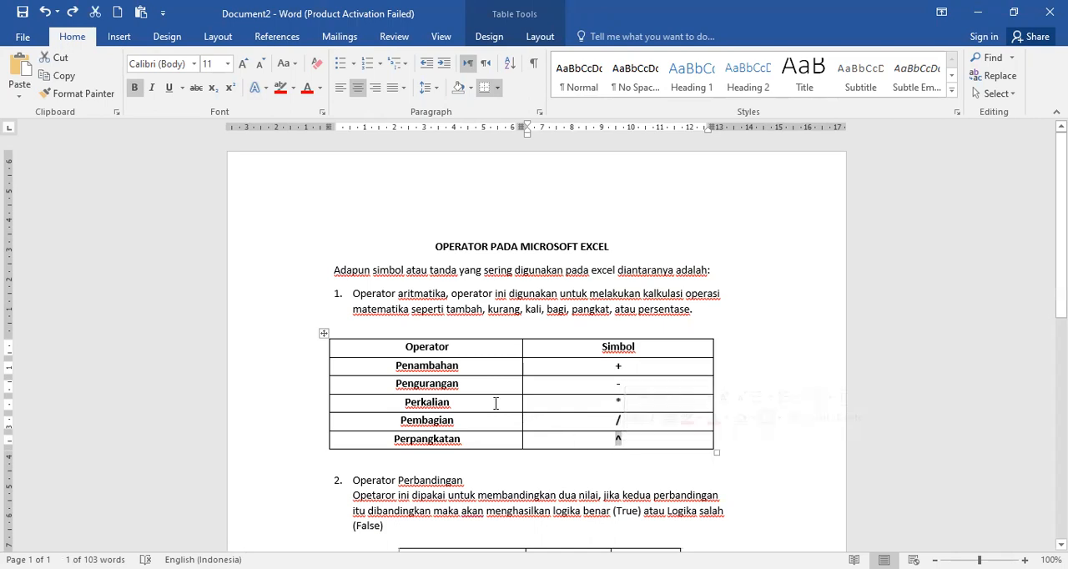
left_click_drag(355, 293, 432, 298)
Step: Examine the Operator Perbandingan section and its table of comparison symbols and examples
scroll(446, 419, "down", 2)
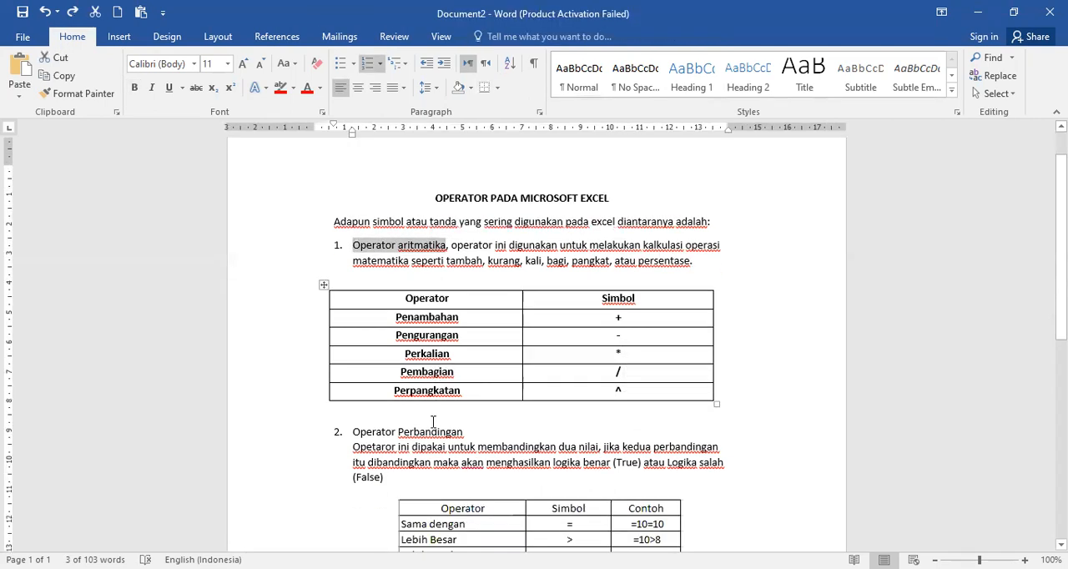
left_click_drag(354, 406, 448, 409)
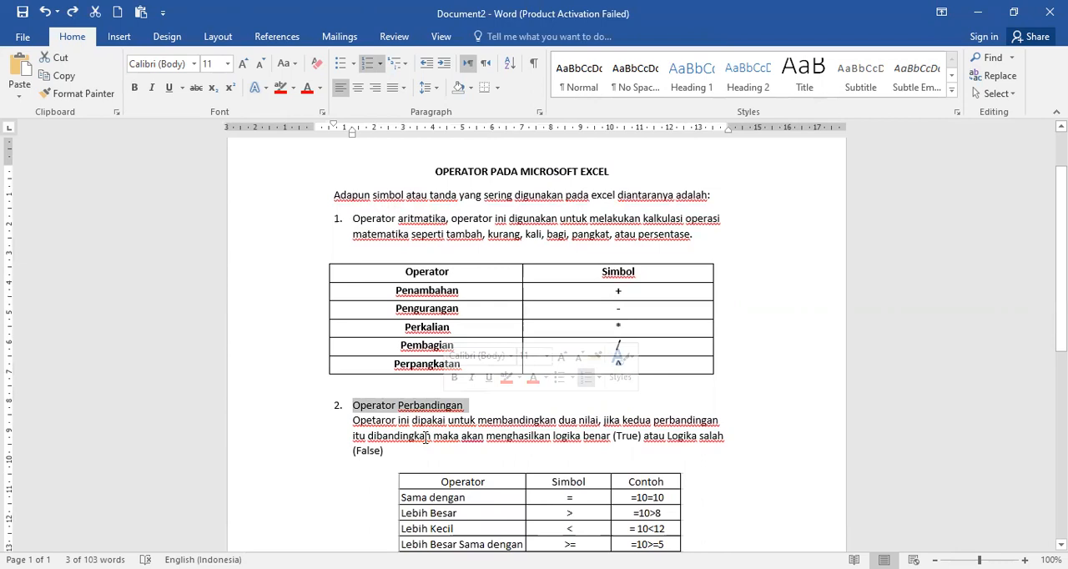
scroll(425, 439, "down", 4)
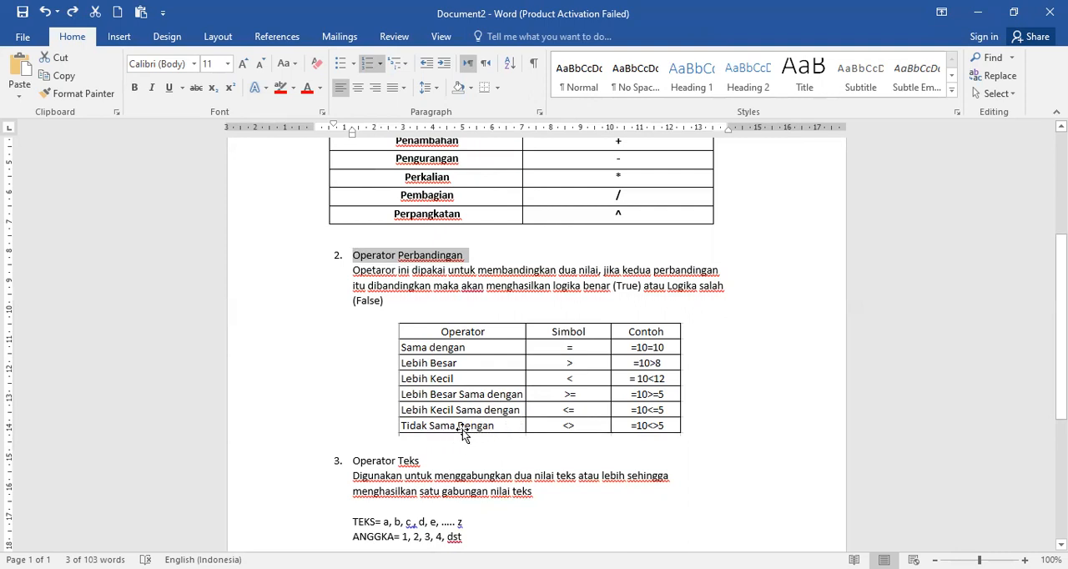
left_click(361, 259)
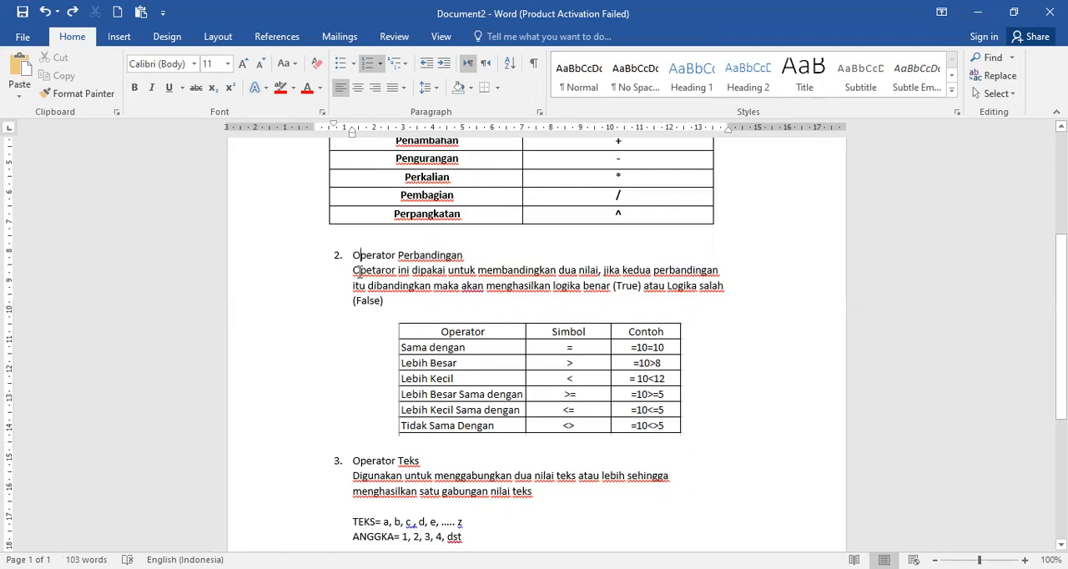
Step: Examine the Operator Teks section, including its description, the TEKS and ANGGKA lines and the text-joining table
scroll(358, 372, "down", 1)
left_click_drag(353, 424, 413, 426)
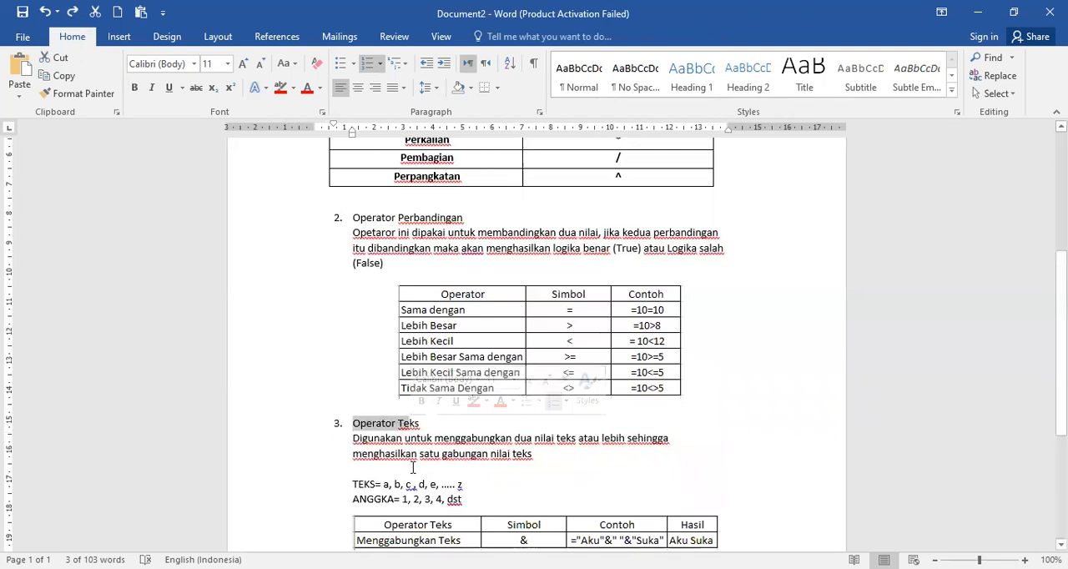
scroll(419, 469, "down", 1)
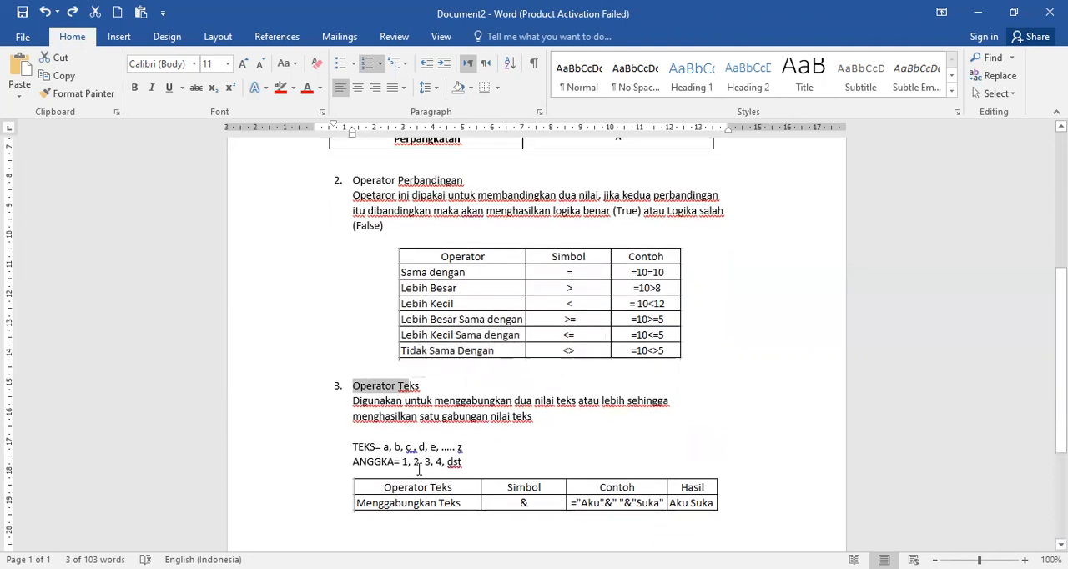
left_click(496, 420)
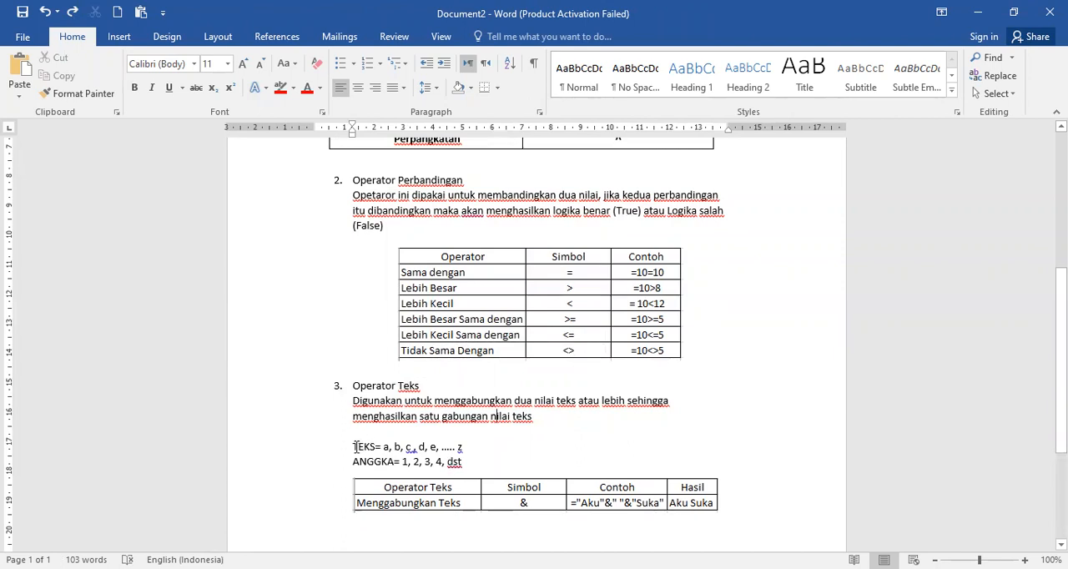
left_click_drag(354, 448, 399, 462)
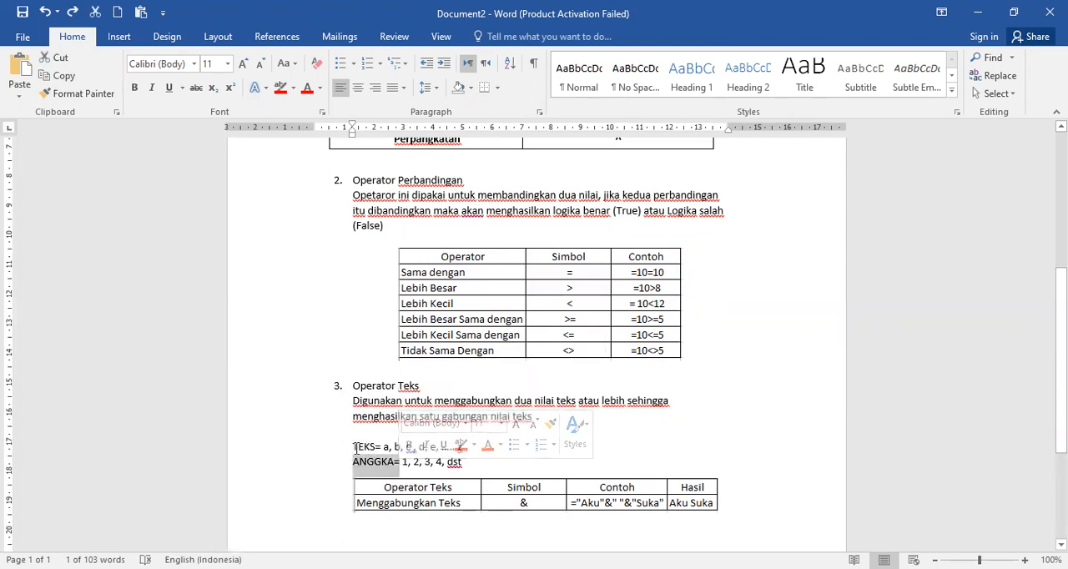
left_click_drag(357, 448, 406, 448)
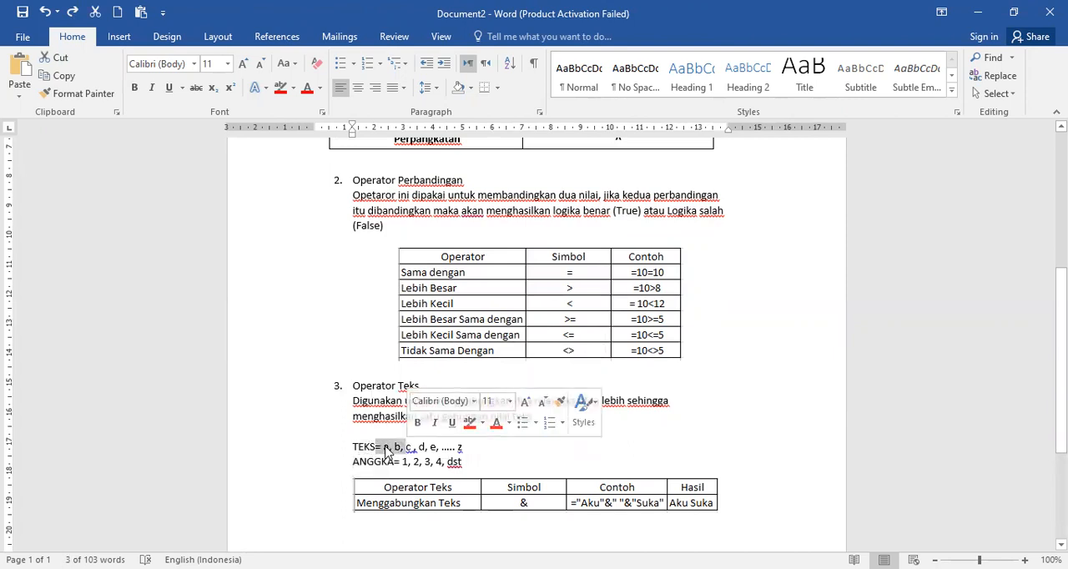
left_click(476, 449)
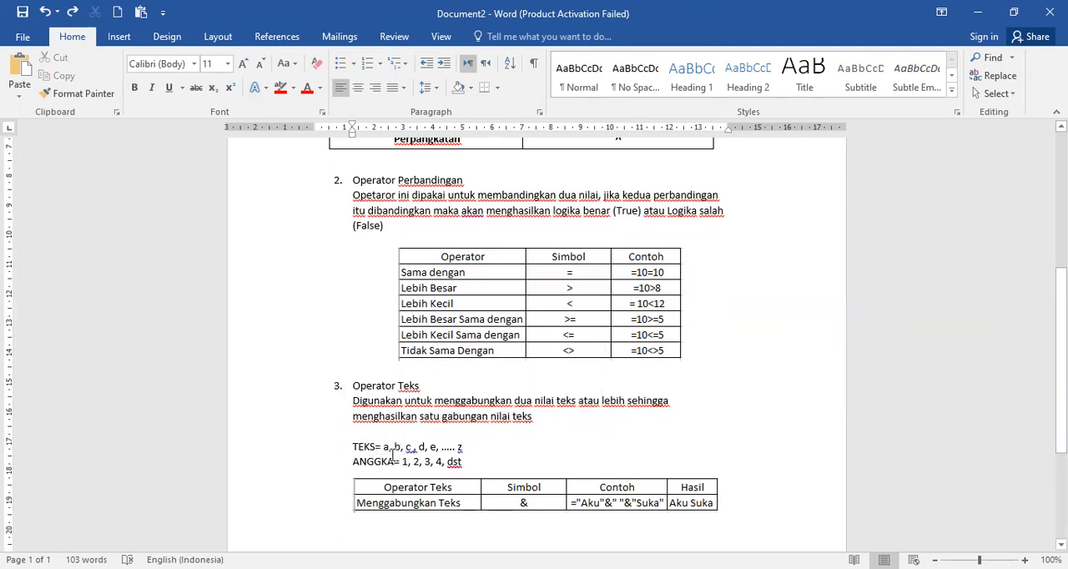
left_click_drag(388, 448, 457, 449)
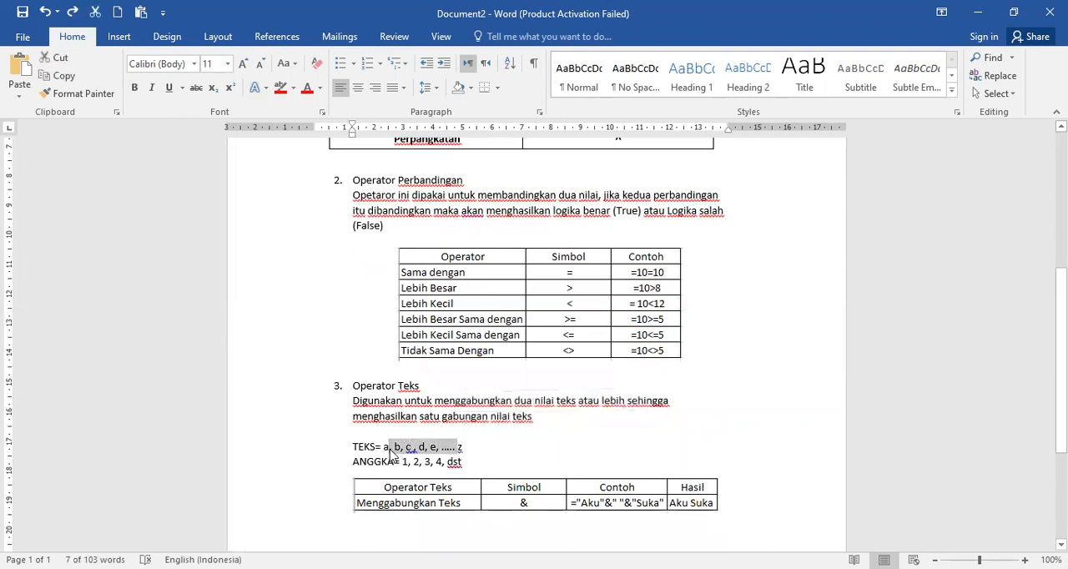
left_click_drag(386, 448, 442, 451)
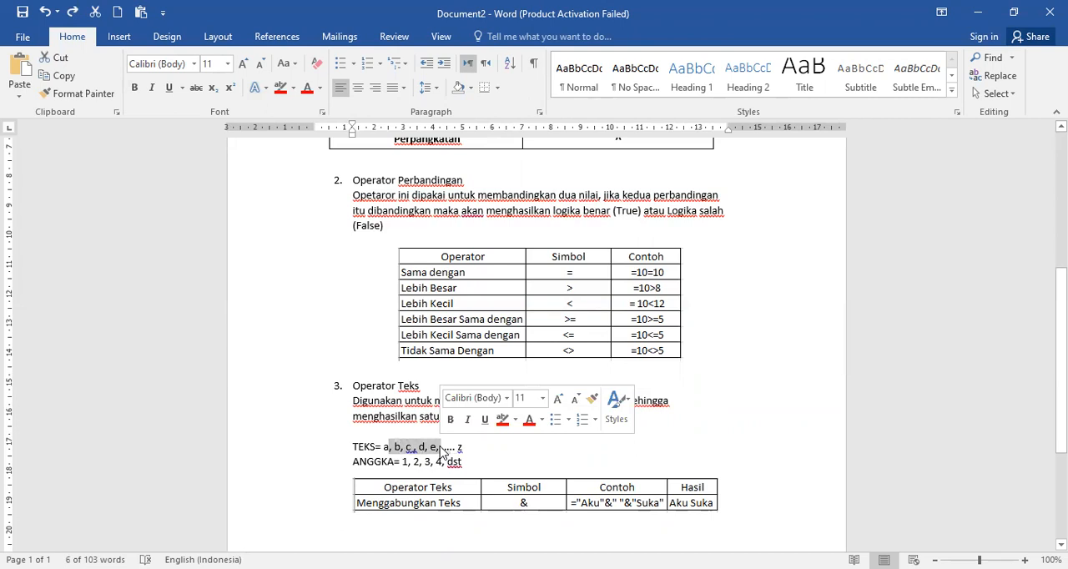
left_click_drag(355, 461, 447, 463)
left_click_drag(355, 386, 420, 389)
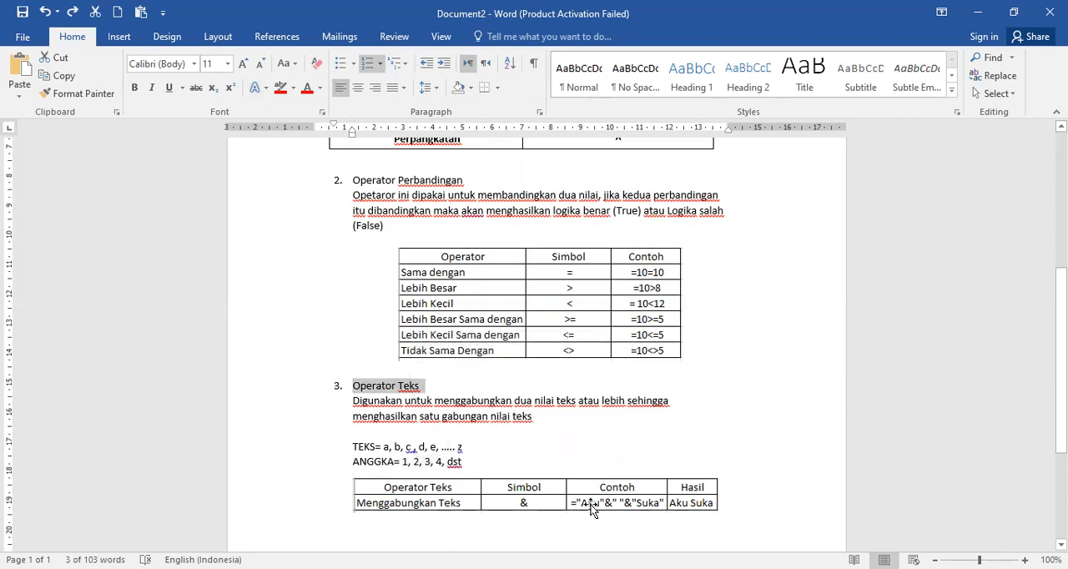
Step: Review the document again from the comparison operators back up to the Operator aritmatika heading
scroll(439, 444, "up", 1)
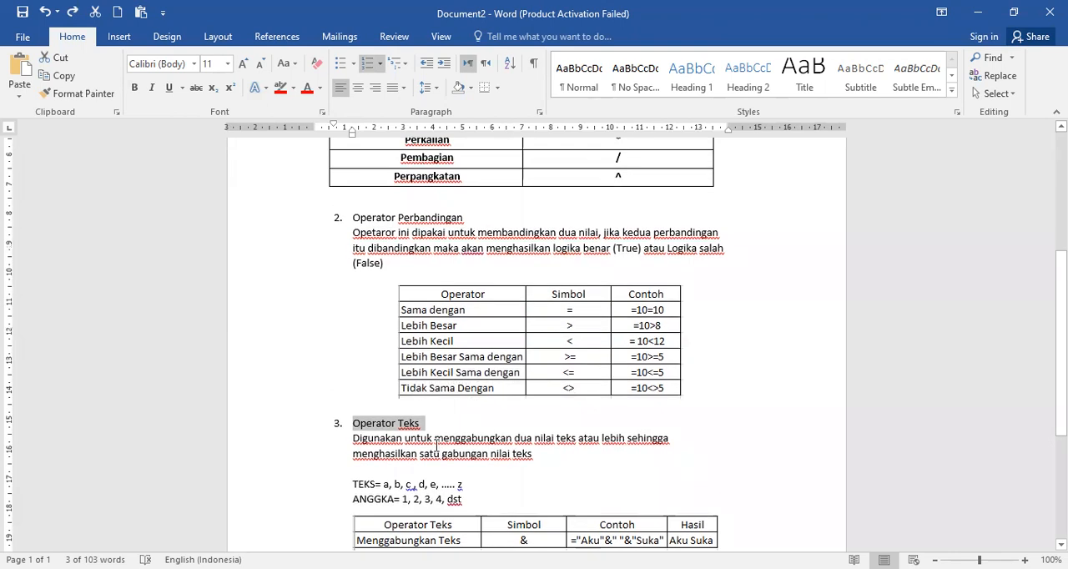
left_click(403, 215)
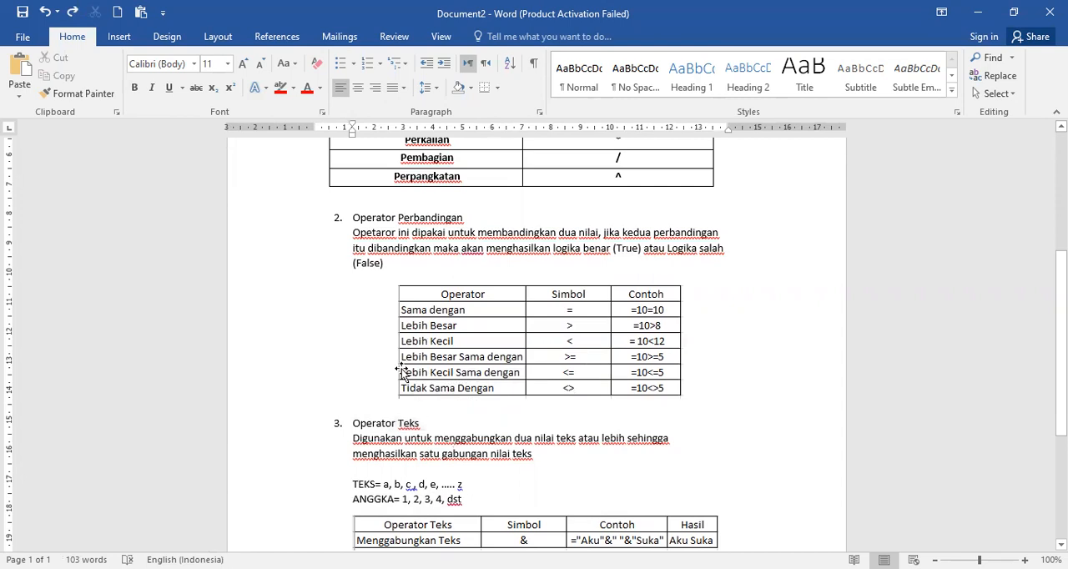
left_click(355, 206)
left_click(353, 217)
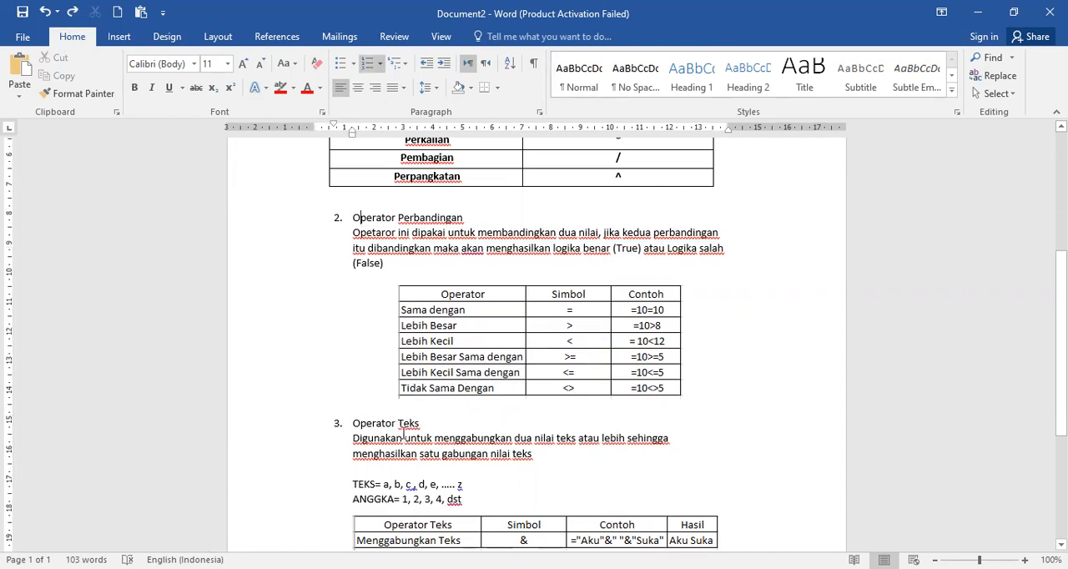
scroll(402, 424, "up", 2)
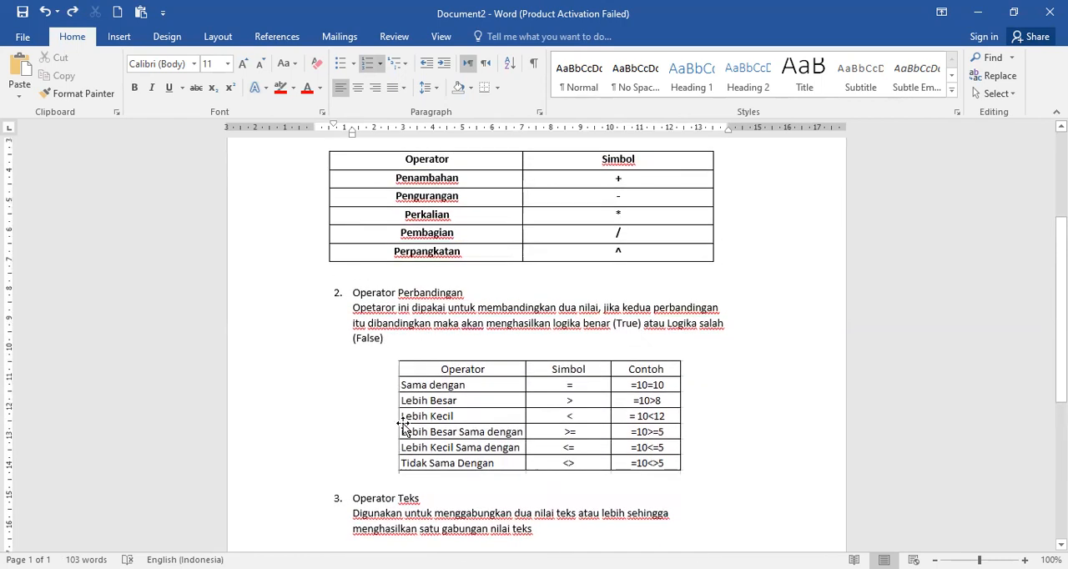
scroll(403, 426, "up", 2)
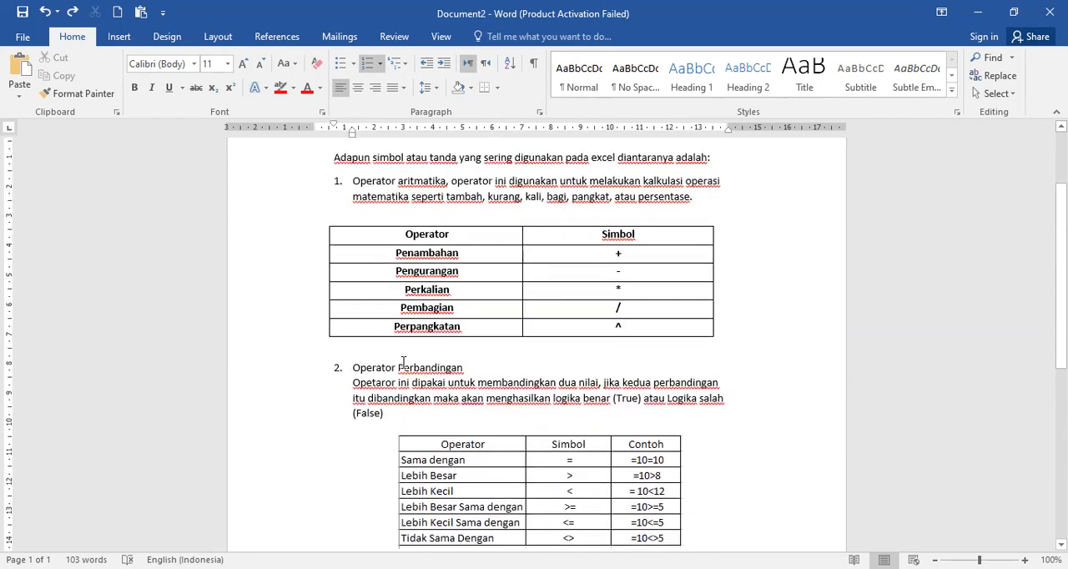
scroll(403, 349, "up", 2)
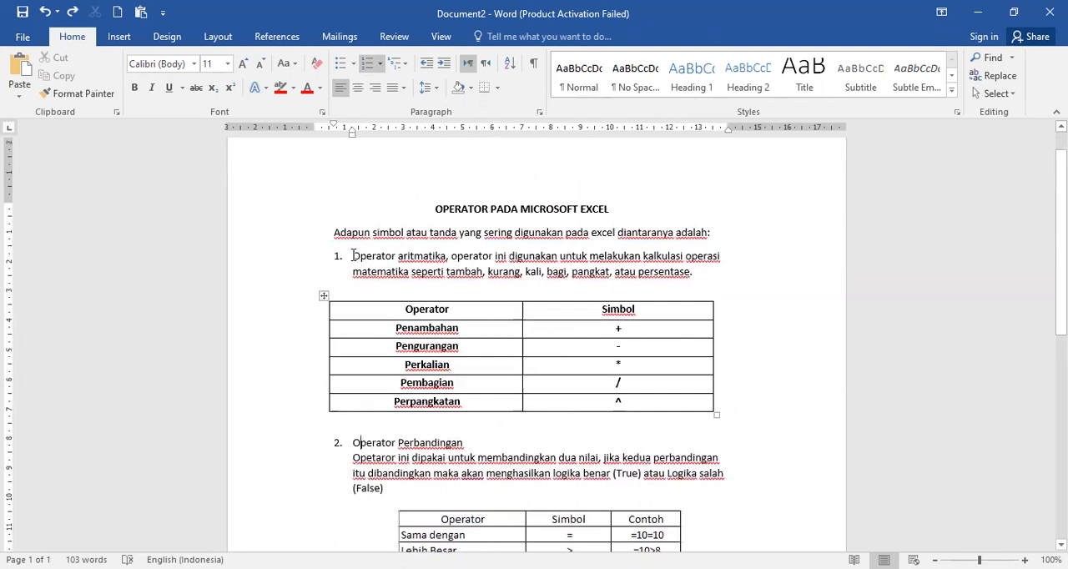
left_click_drag(363, 259, 427, 264)
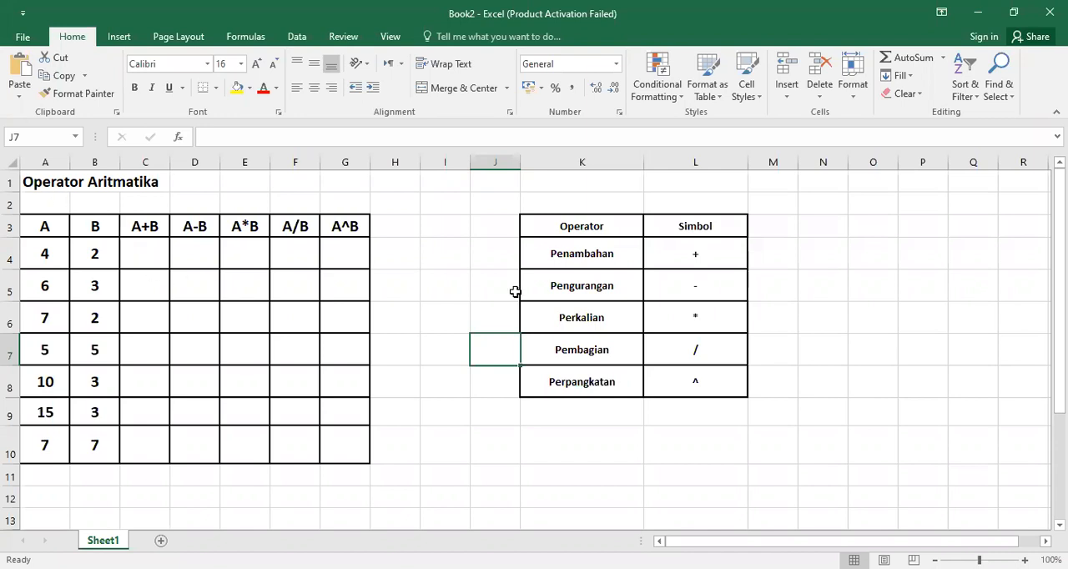
Step: In the Excel workbook, enlarge the font of the Operator and Simbol table in K3:L8 to 18
left_click_drag(568, 230, 695, 383)
left_click(256, 65)
left_click(256, 65)
left_click(256, 65)
left_click(257, 65)
left_click(646, 322)
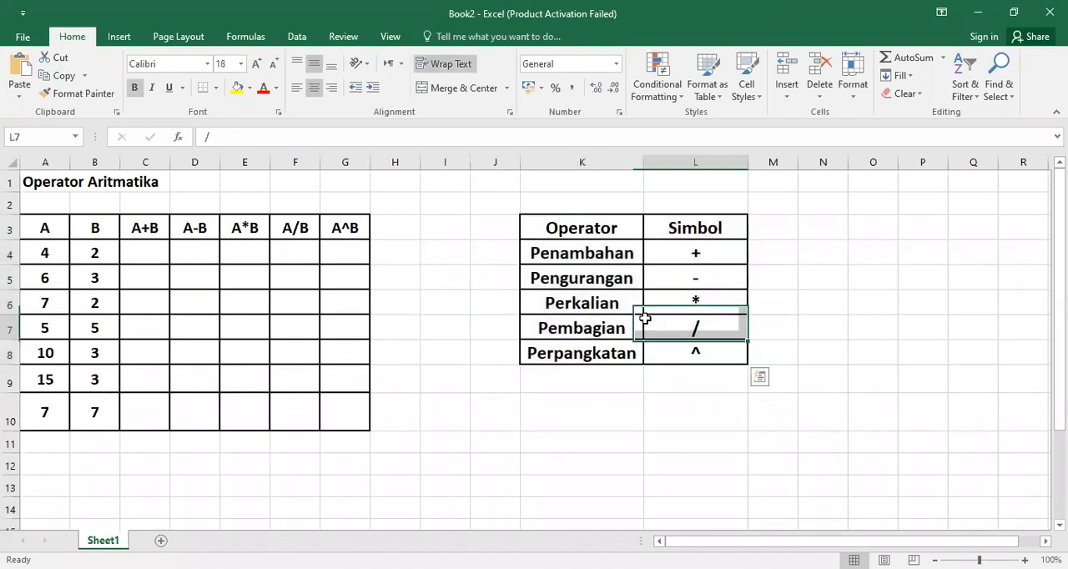
Step: Replace the operator name Penambahan in cell K4 with Penjumlahan
left_click(561, 257)
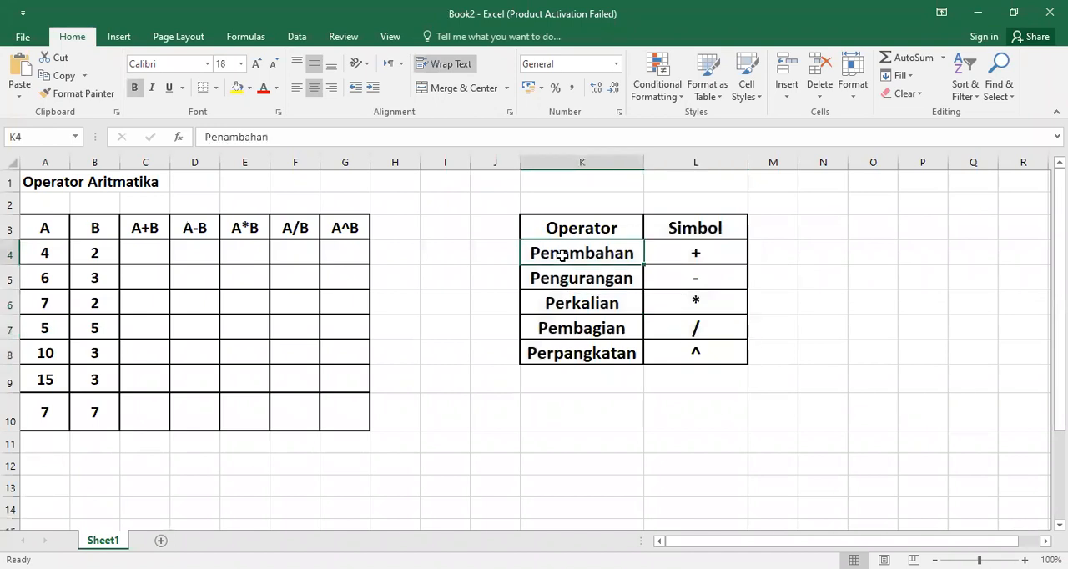
type("Penjumlahan")
left_click(591, 278)
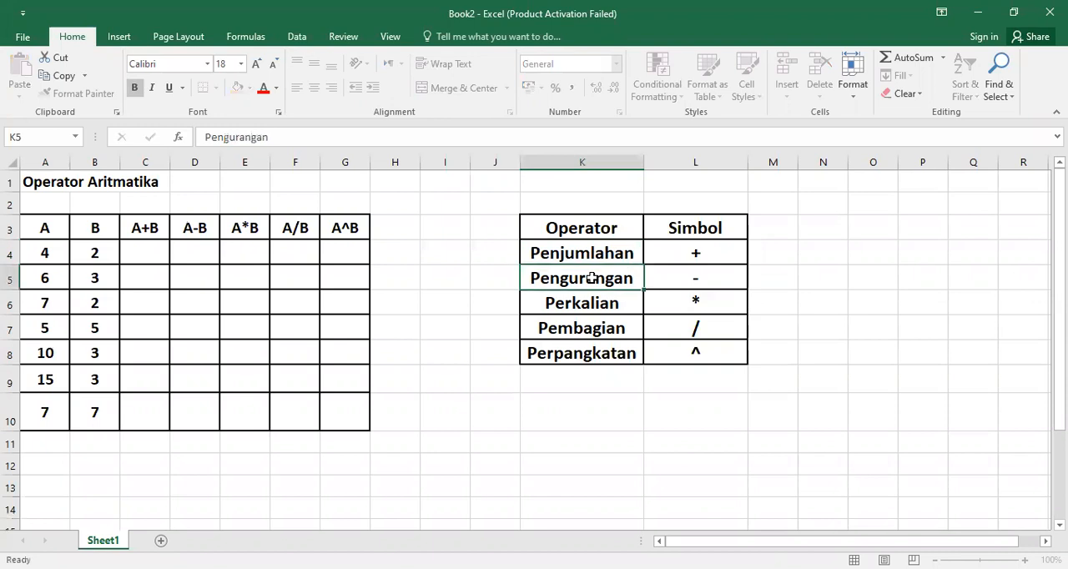
Step: Examine each operator name and its matching symbol in the reference table, from addition through exponentiation
left_click(683, 254)
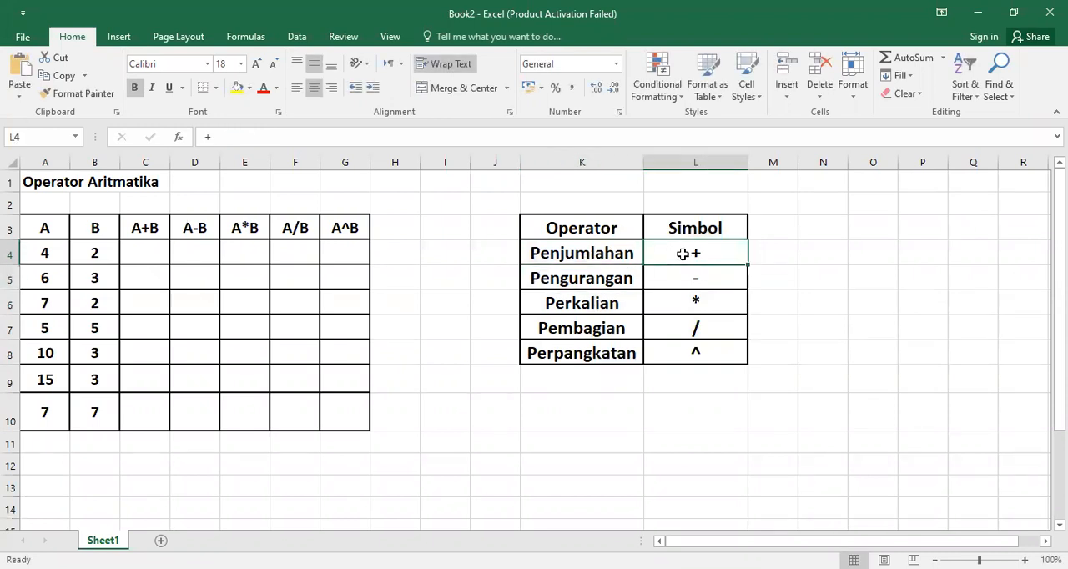
left_click(558, 284)
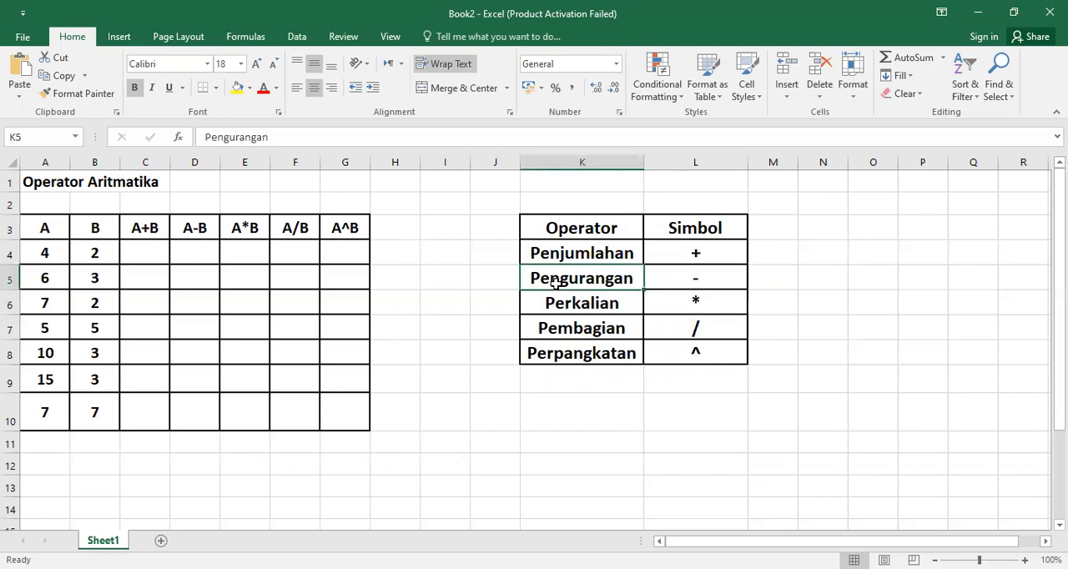
left_click(689, 282)
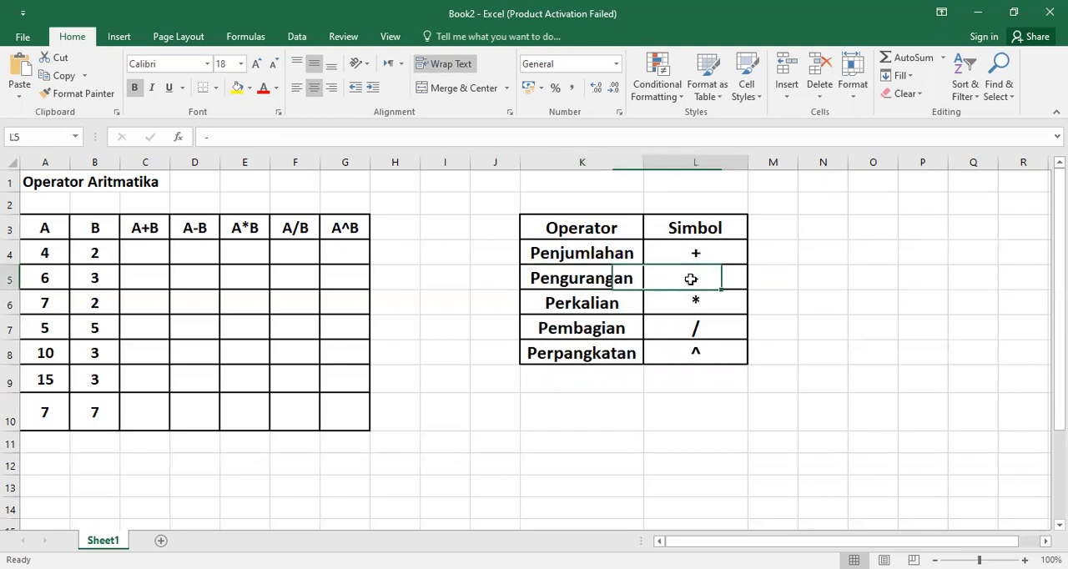
left_click(582, 306)
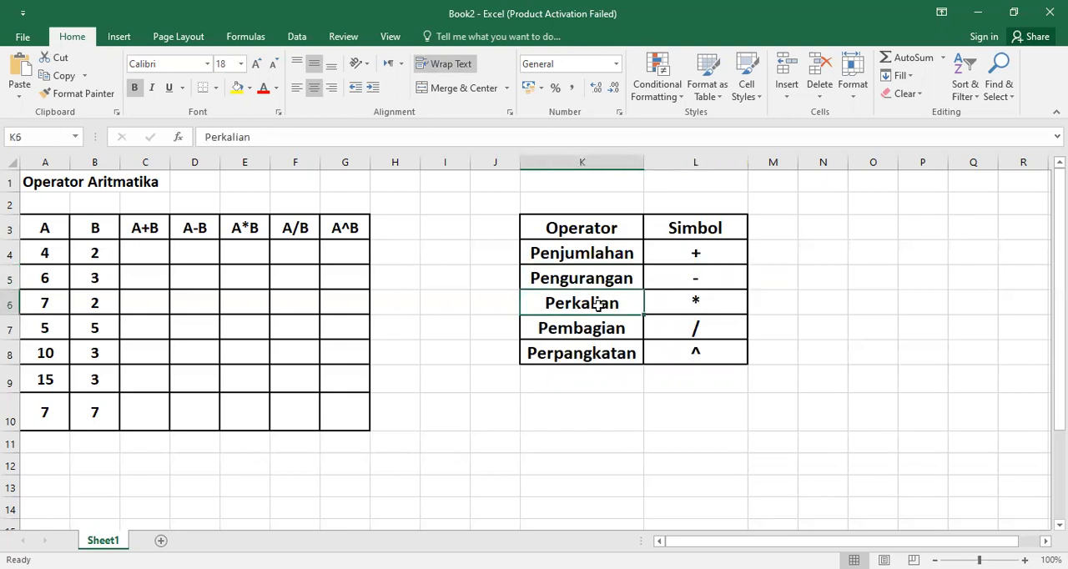
left_click(693, 306)
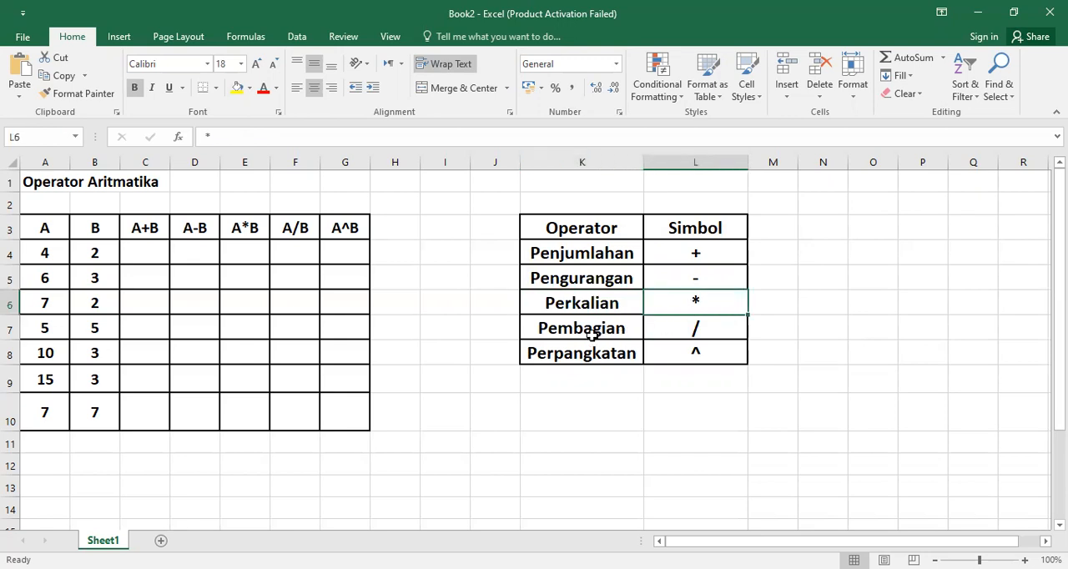
left_click(593, 334)
left_click(710, 330)
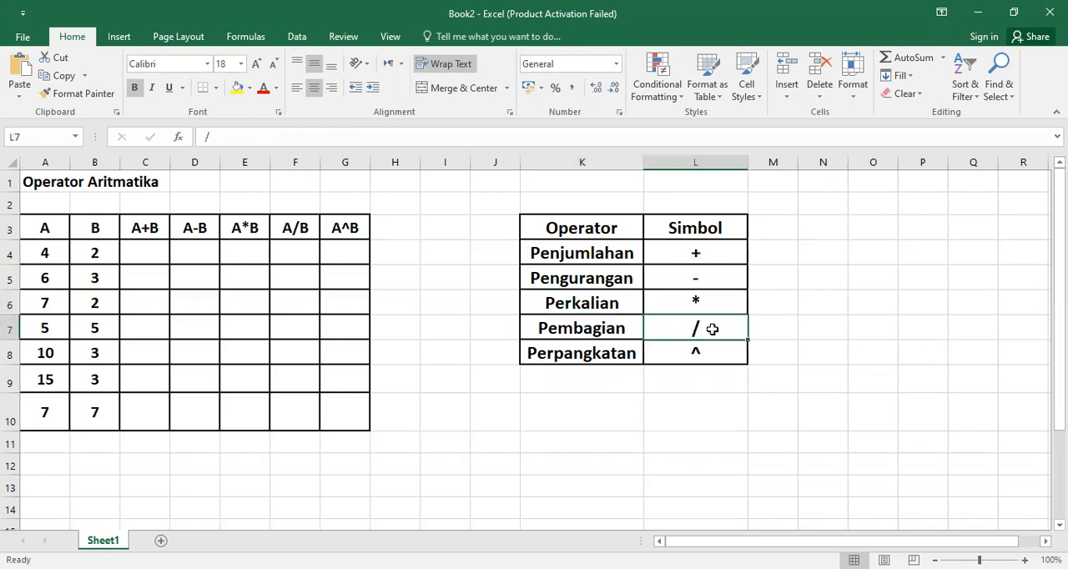
left_click(595, 353)
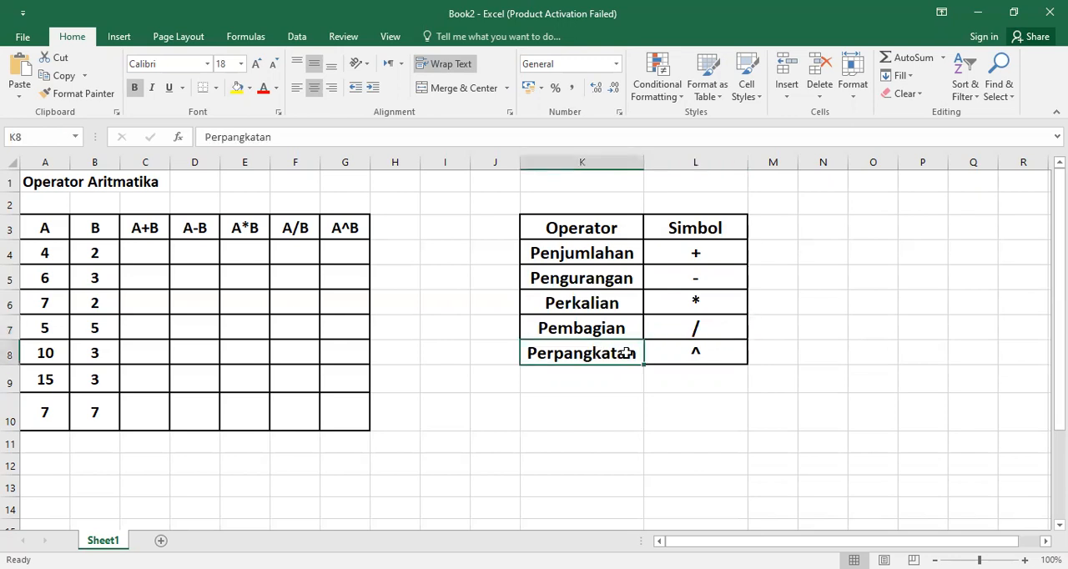
left_click(702, 354)
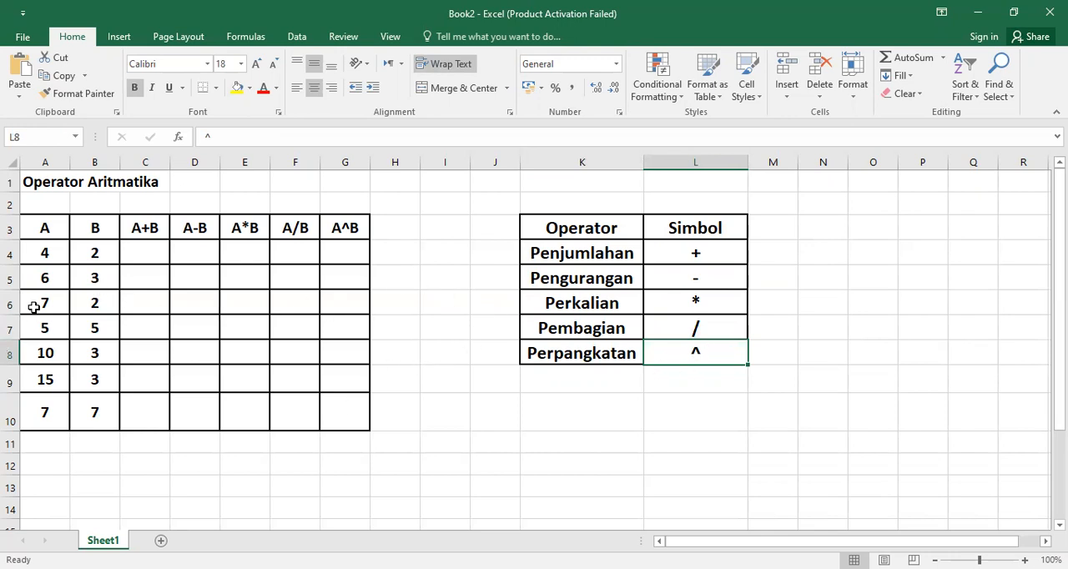
Step: Examine the practice table in A3:G10 and go through the numbers in column A
left_click_drag(31, 229, 337, 414)
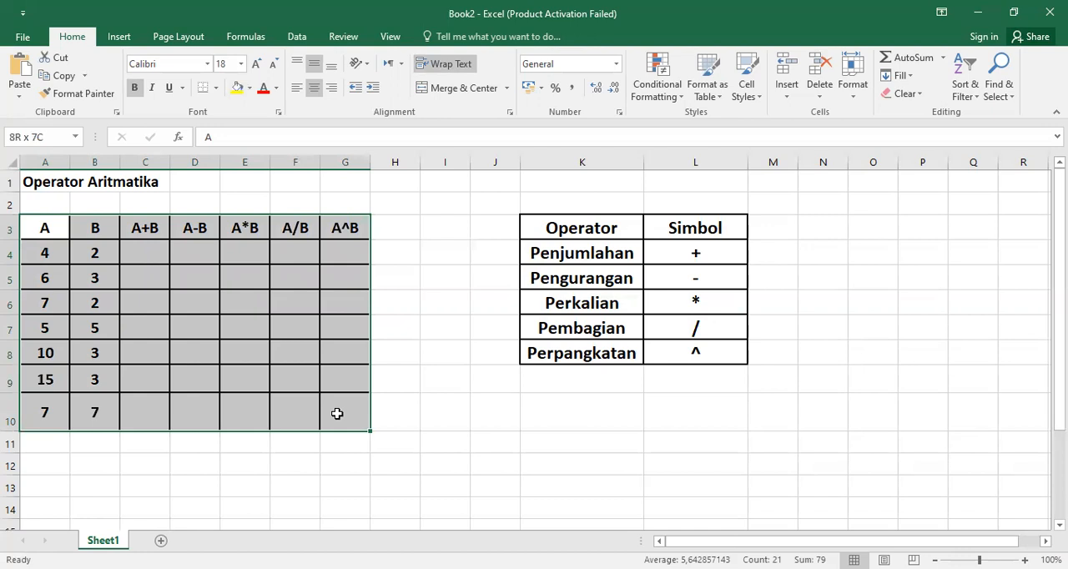
left_click(423, 300)
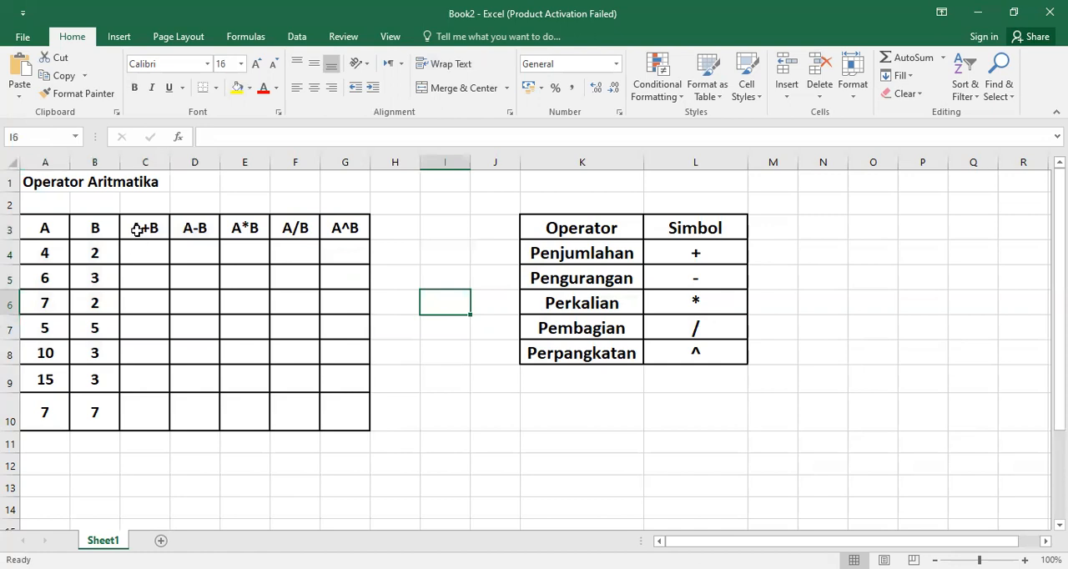
left_click_drag(42, 230, 45, 410)
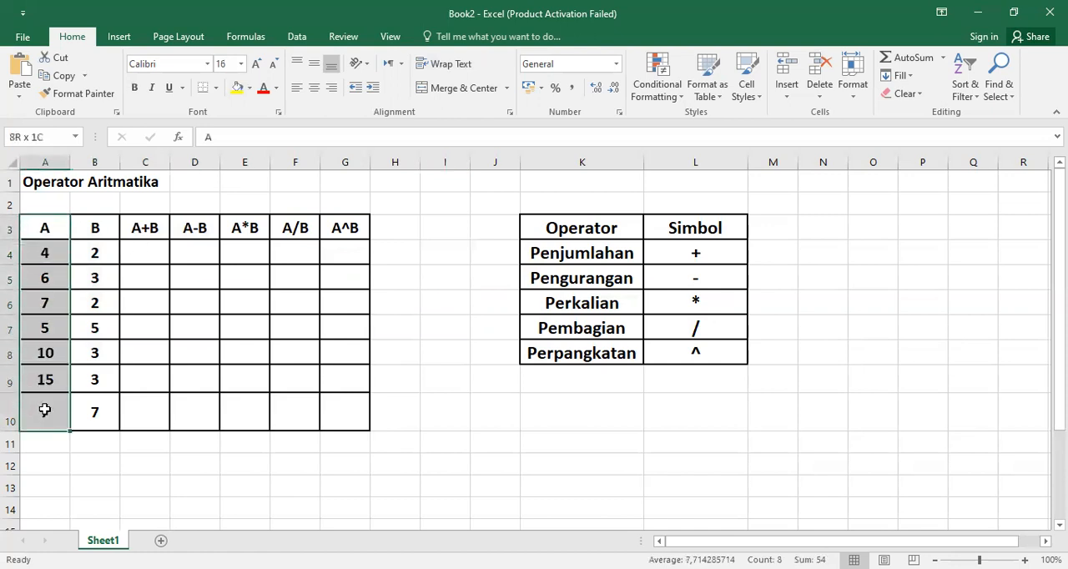
left_click(34, 231)
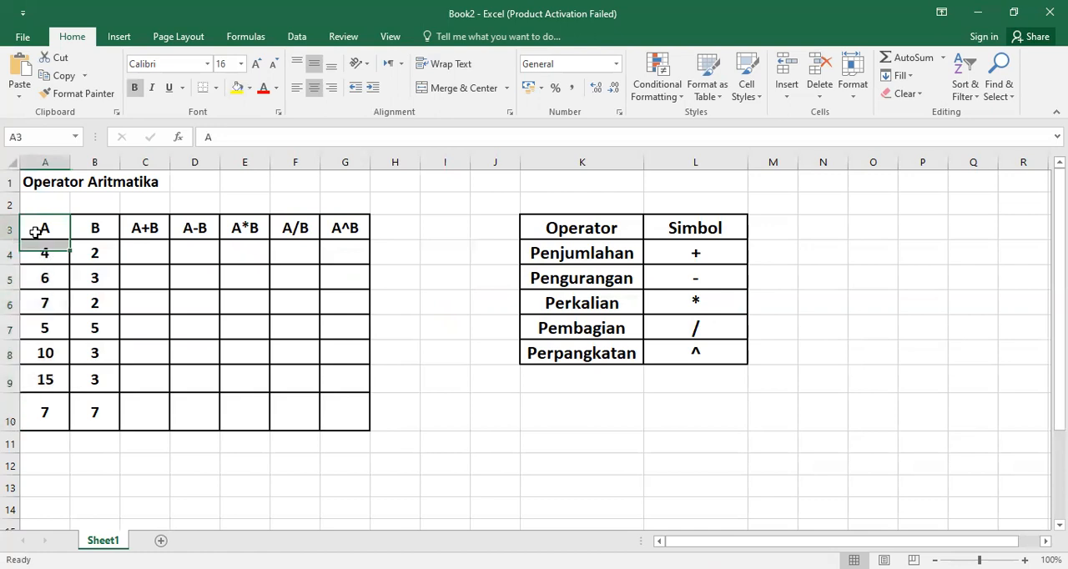
left_click(46, 252)
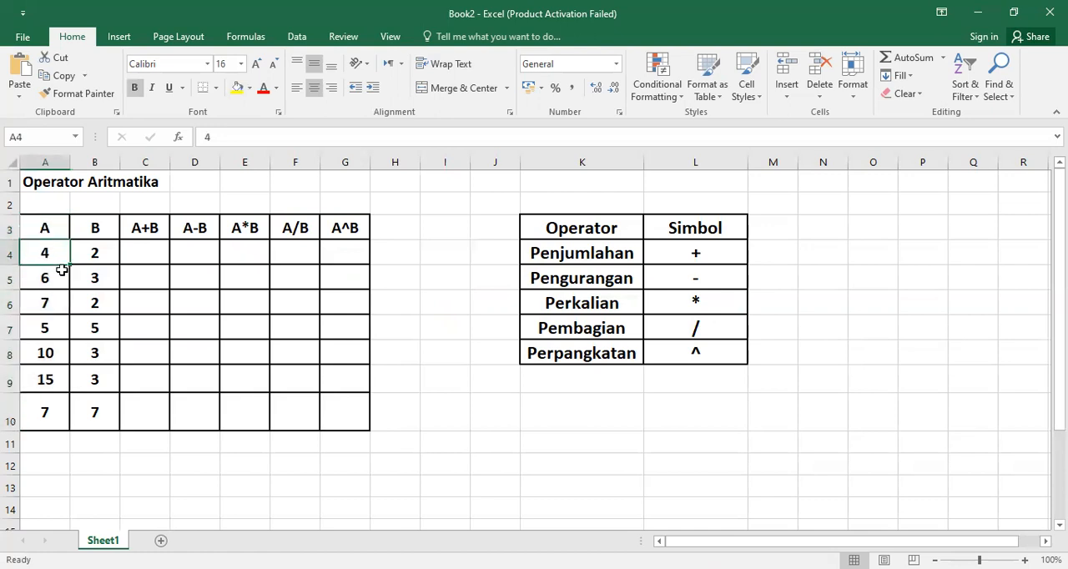
left_click(50, 282)
left_click(51, 302)
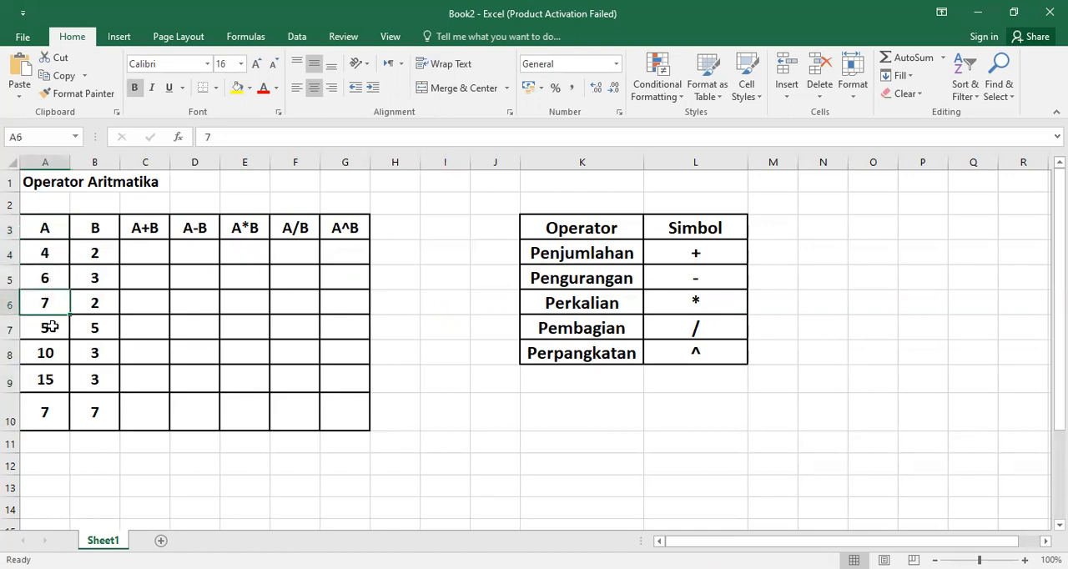
left_click(53, 327)
left_click(52, 413)
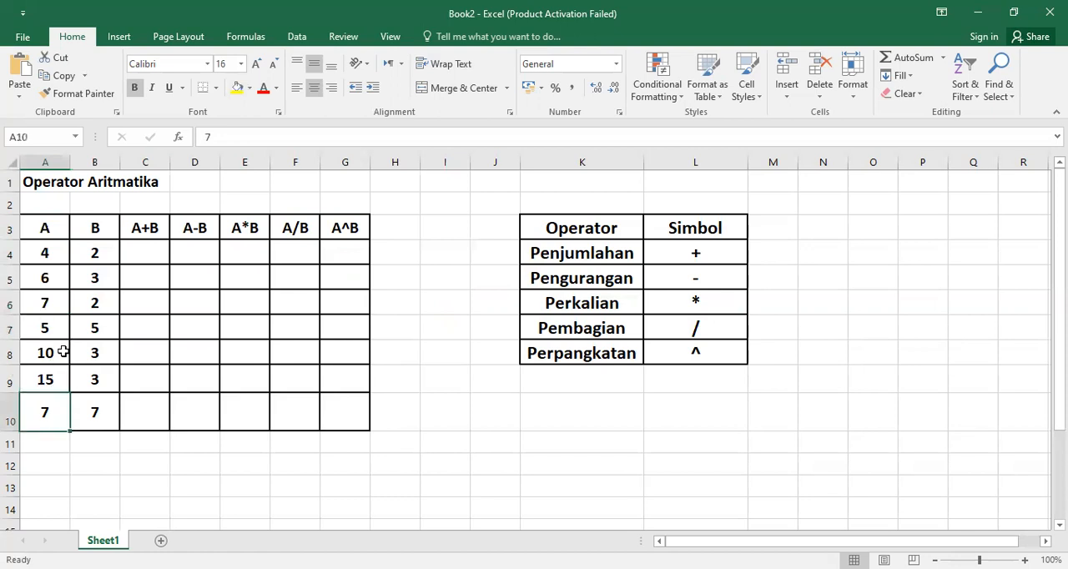
Step: Go through column B of the practice table from its heading to the number in B10
left_click(94, 229)
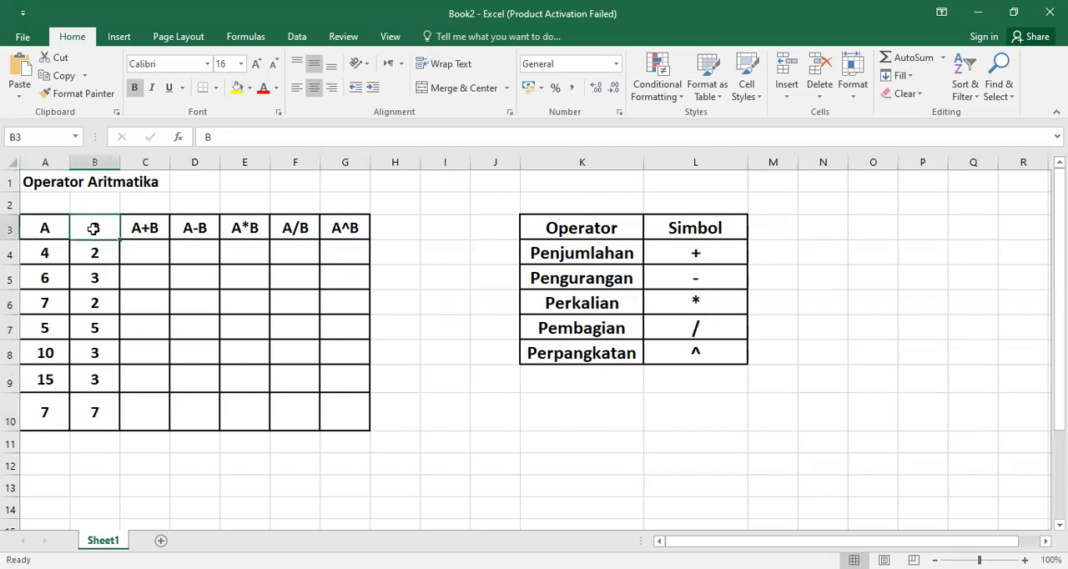
left_click(94, 250)
left_click(95, 278)
left_click(98, 308)
left_click(100, 329)
left_click(100, 354)
left_click(98, 378)
left_click(96, 410)
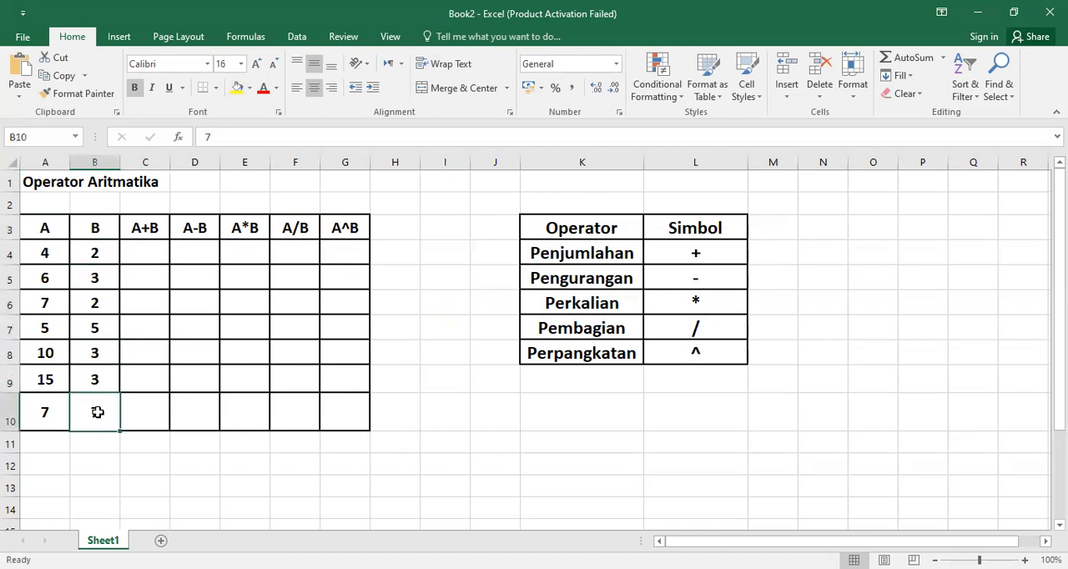
Step: Review the A+B and A-B headings in C3 and D3 together with the columns A and B they combine
left_click(134, 230)
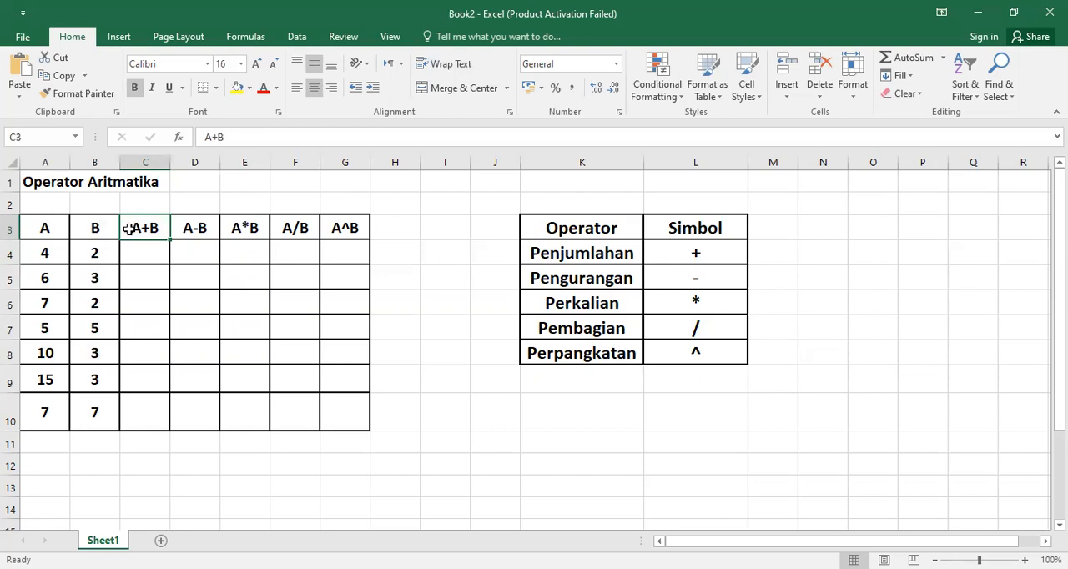
left_click(47, 229)
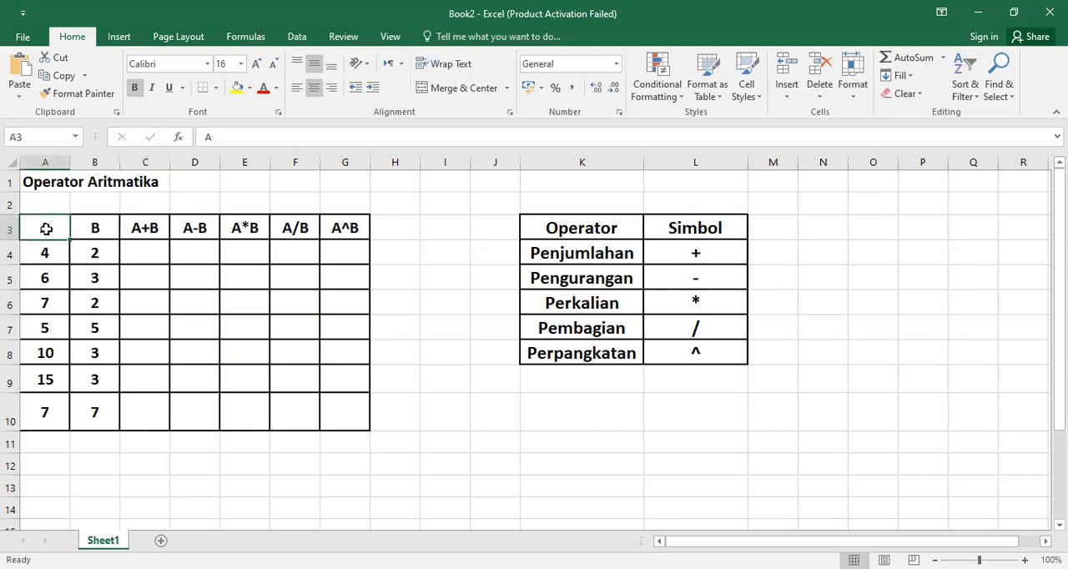
left_click(141, 229)
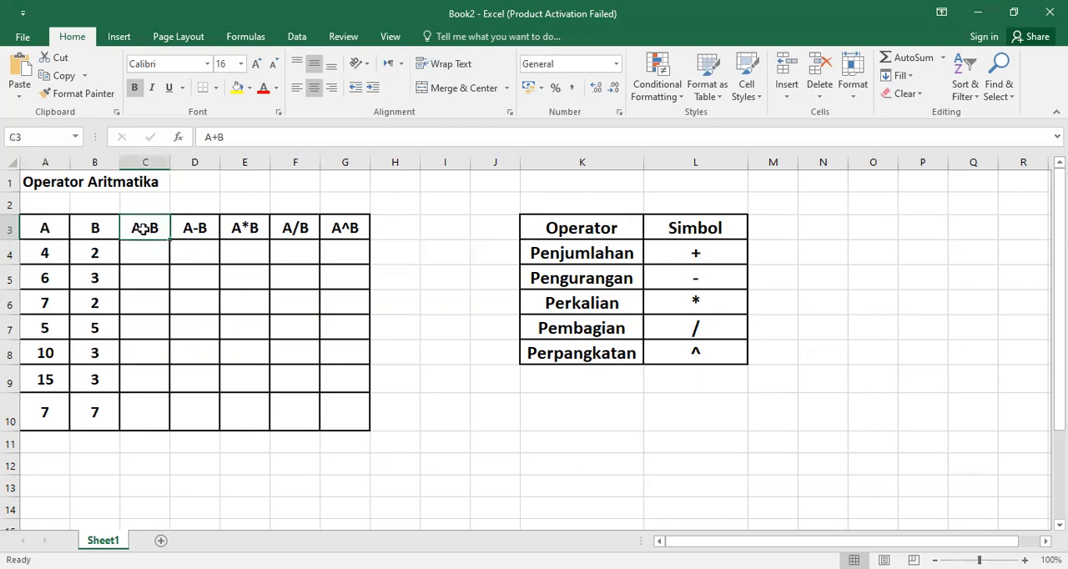
left_click(98, 229)
left_click(138, 229)
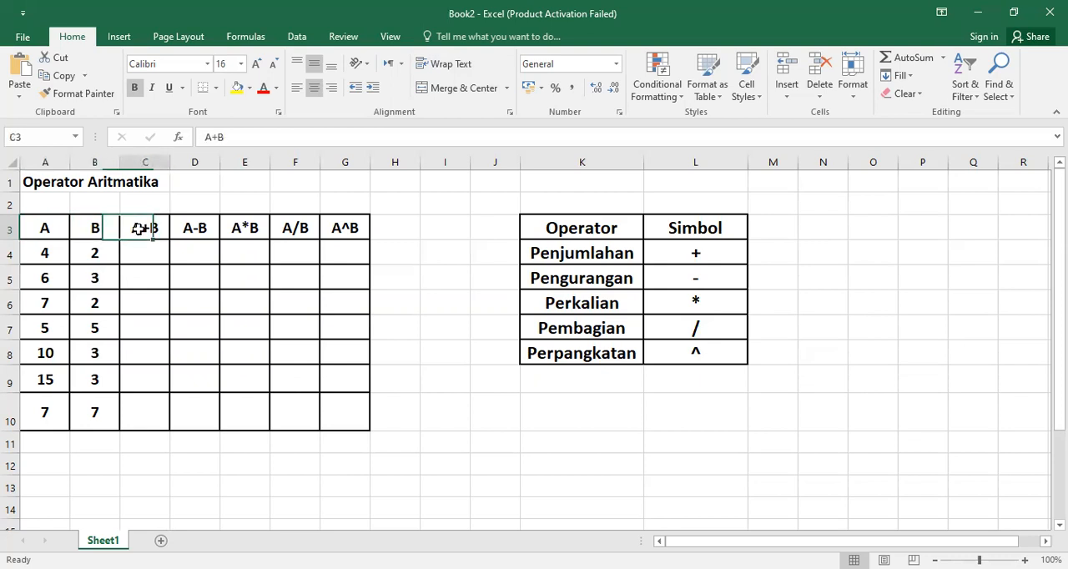
left_click(200, 229)
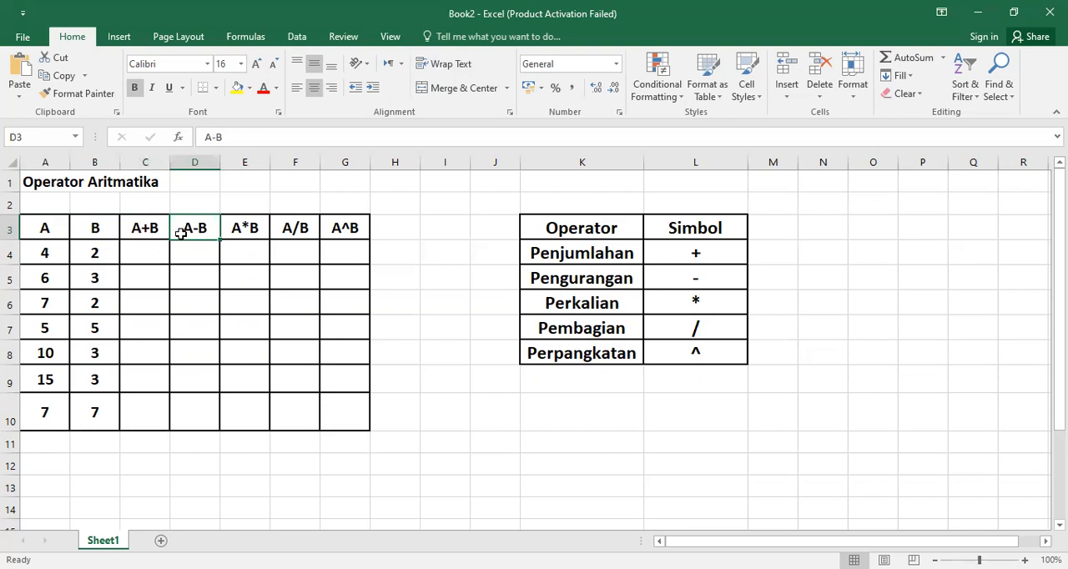
left_click_drag(46, 229, 50, 412)
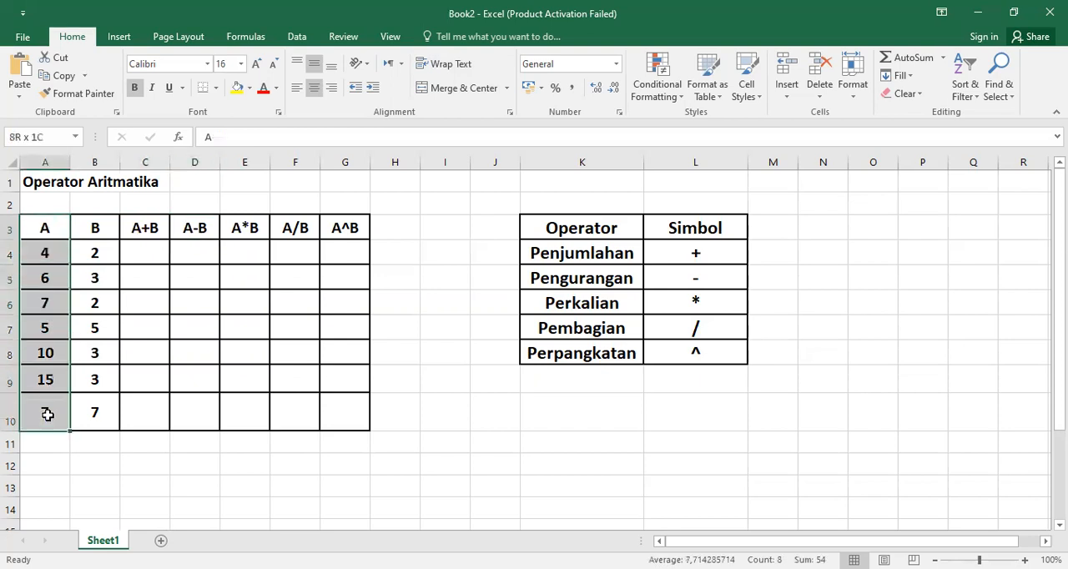
left_click(190, 228)
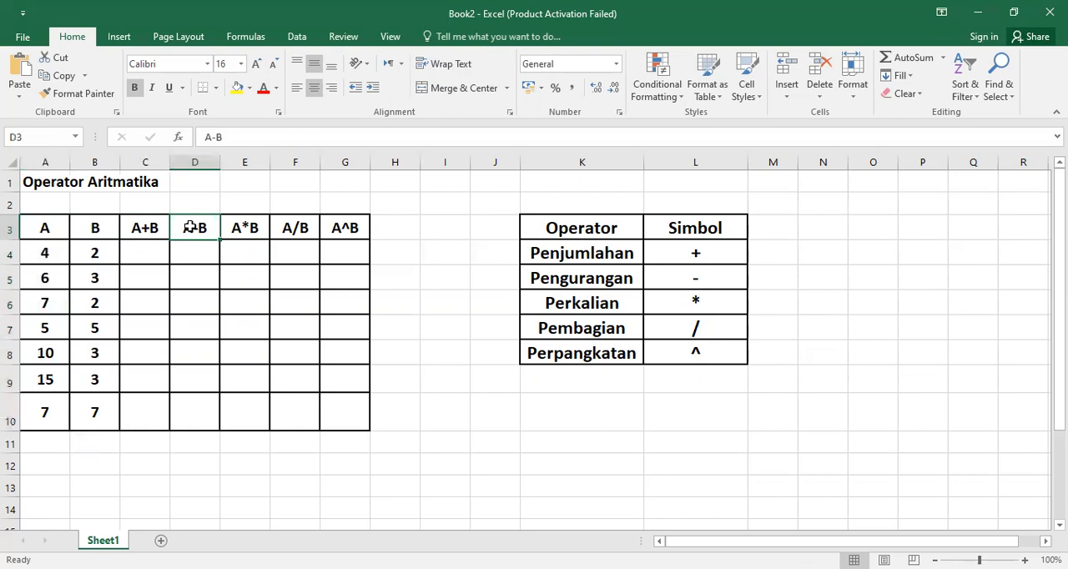
left_click_drag(86, 228, 90, 419)
left_click(195, 231)
Step: Review the A*B, A/B and A^B headings in E3:G3 together with the columns A and B they combine
left_click(232, 231)
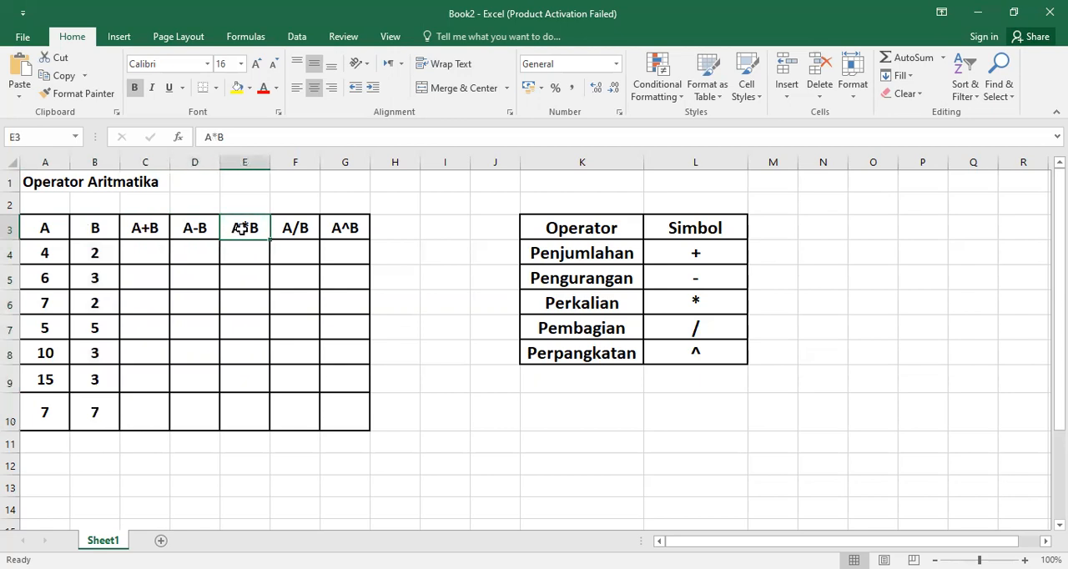
left_click_drag(28, 232, 52, 411)
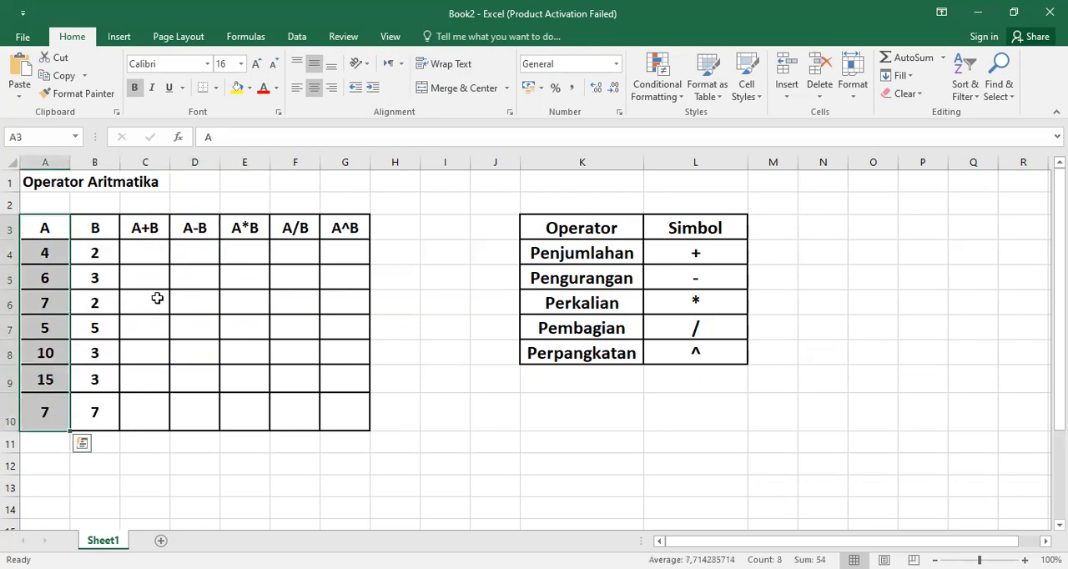
left_click(248, 229)
left_click_drag(102, 229, 105, 411)
left_click(243, 230)
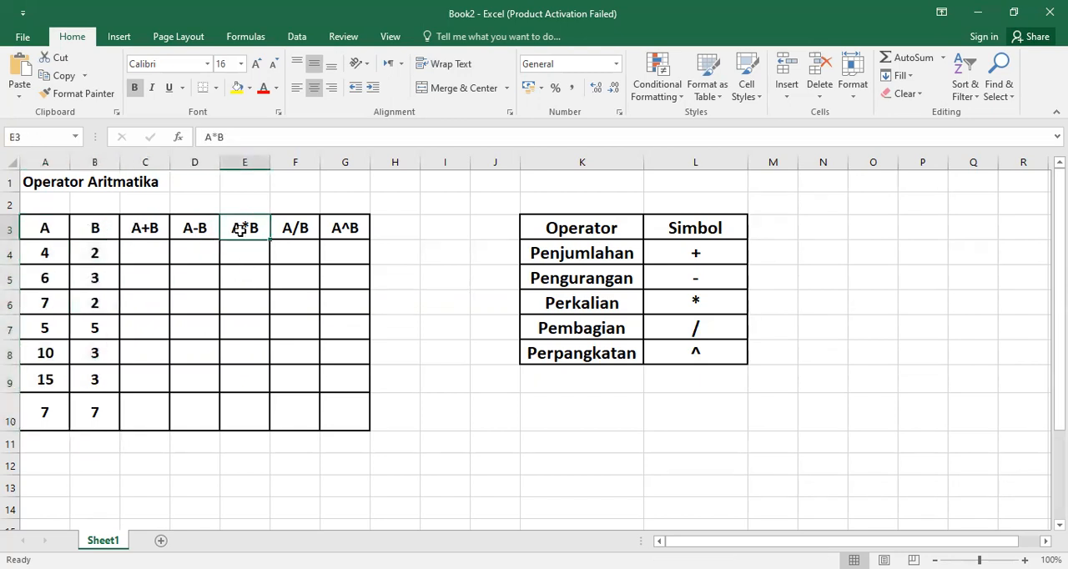
left_click(290, 231)
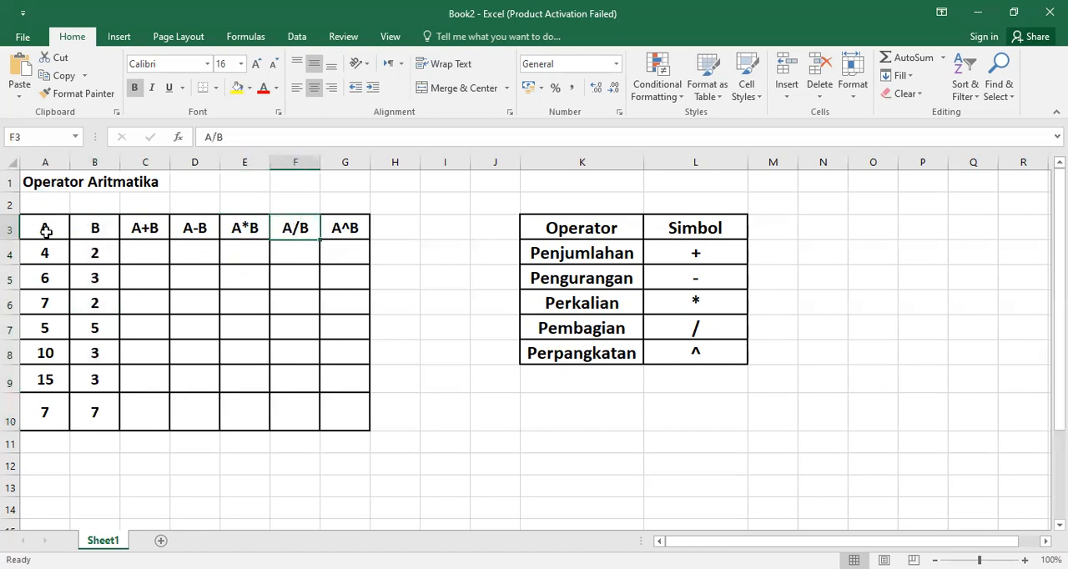
left_click_drag(44, 231, 41, 410)
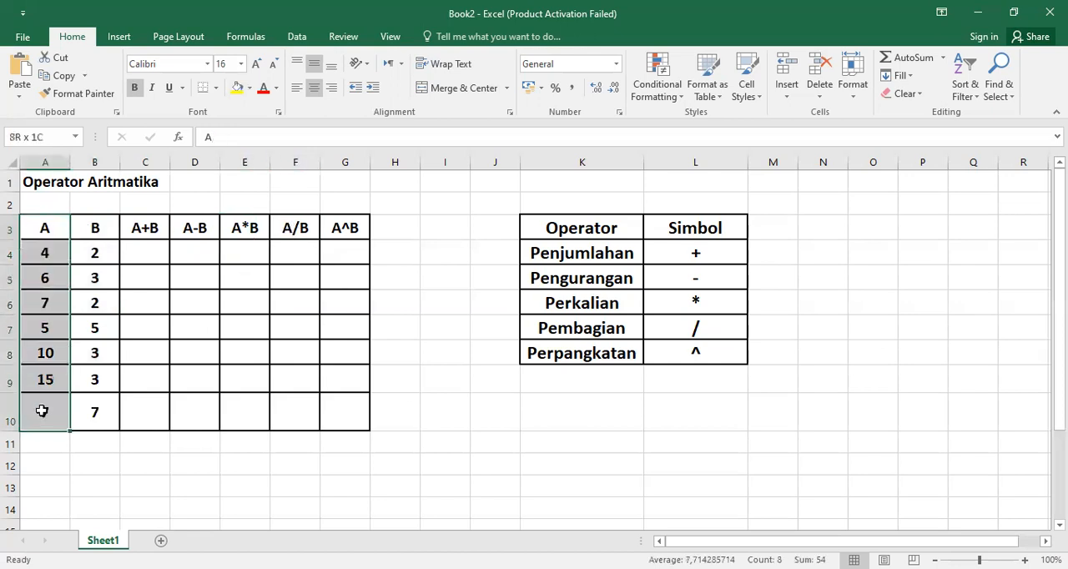
left_click_drag(91, 226, 89, 410)
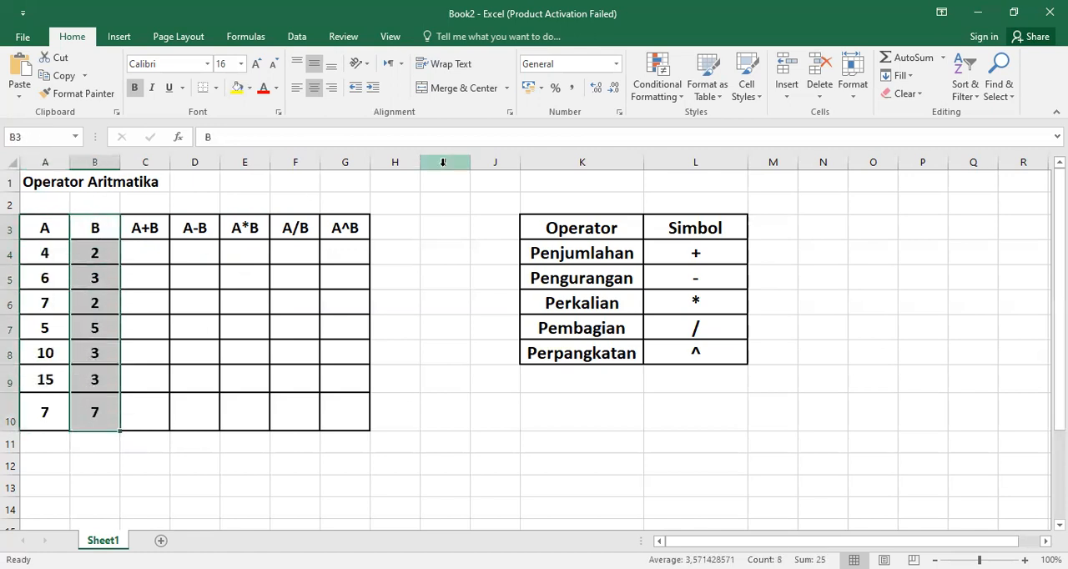
left_click(346, 228)
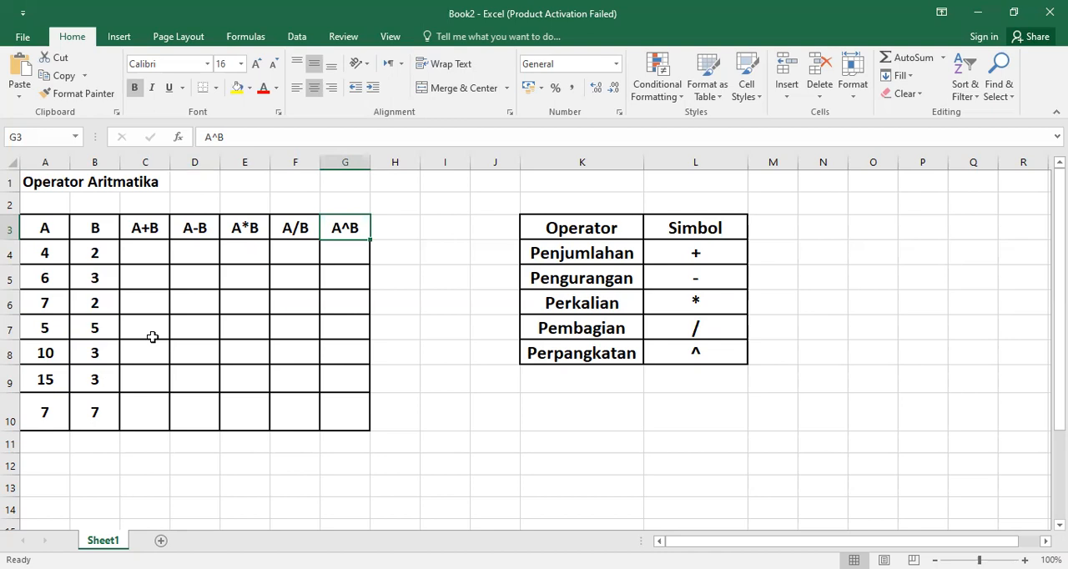
Step: Enter the formula =4+2 in cell C4 to add the first row's A and B values
left_click(144, 253)
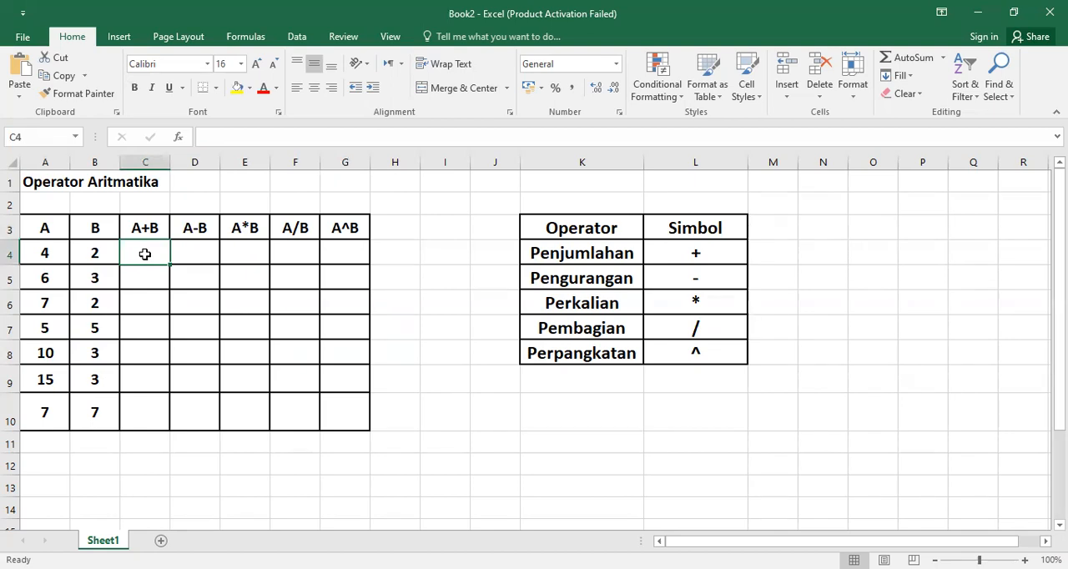
type("=")
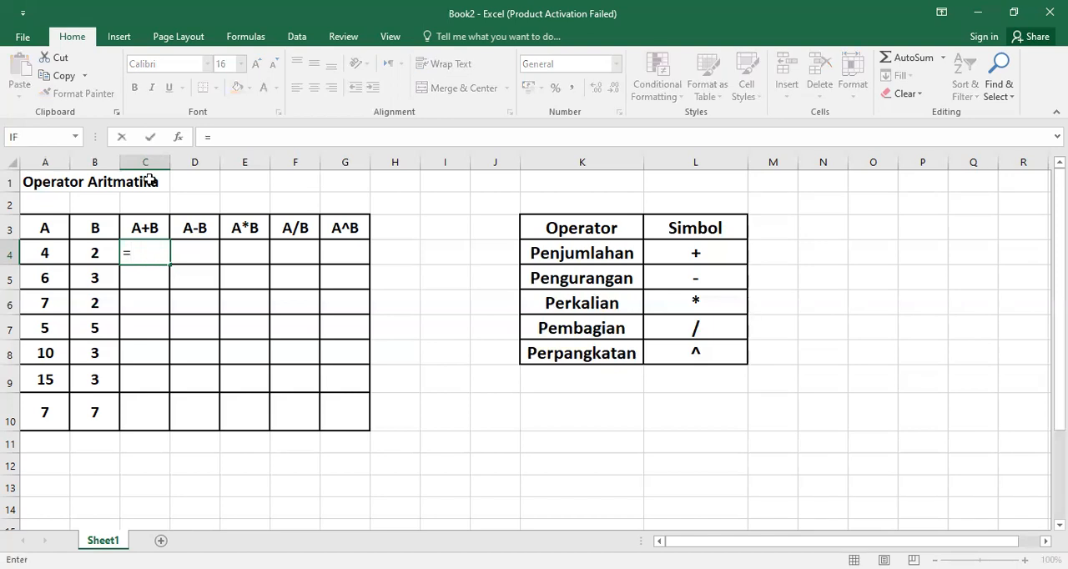
left_click(137, 256)
left_click_drag(137, 256, 127, 256)
type("4+2")
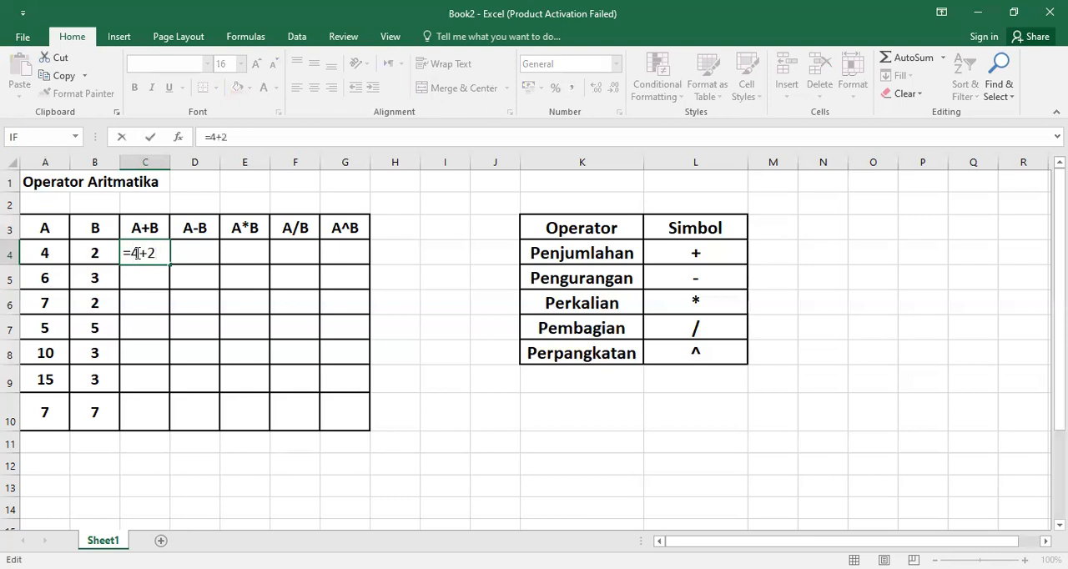
key("Return")
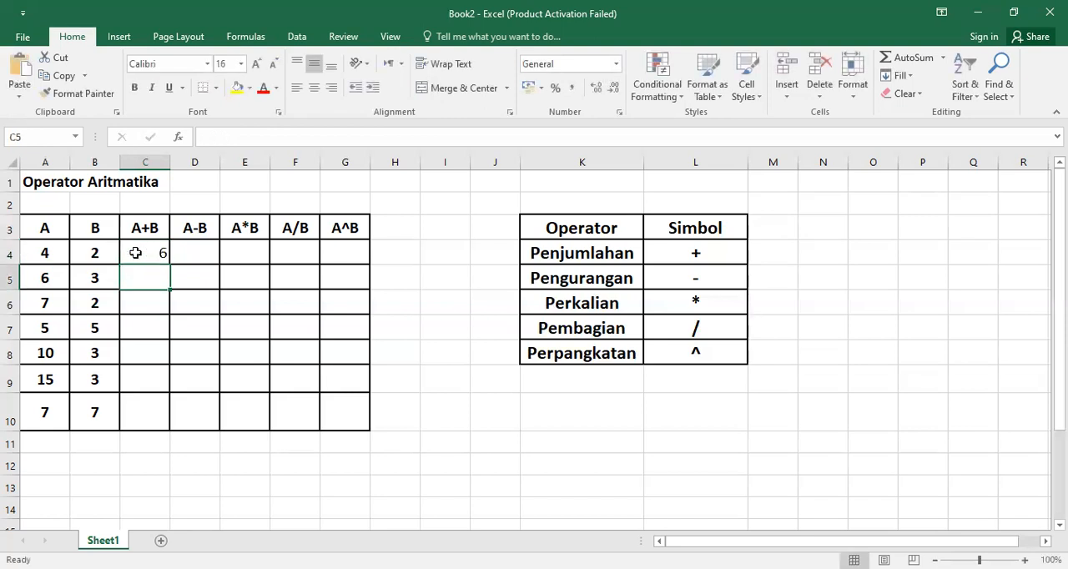
Step: Inspect the formula behind the result in cell C4 and leave it as entered
left_click(142, 253)
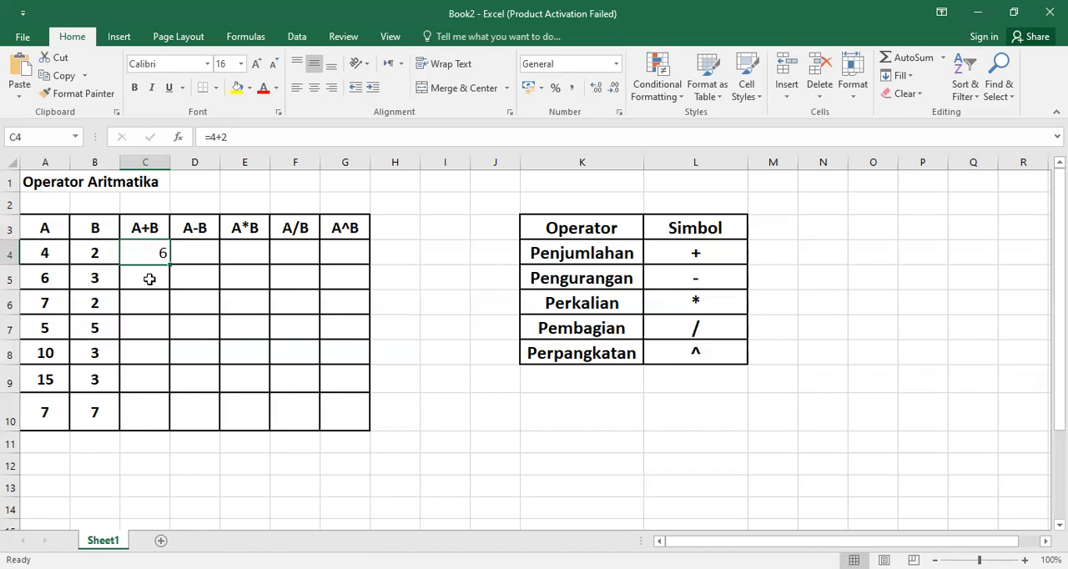
left_click(155, 270)
left_click(422, 320)
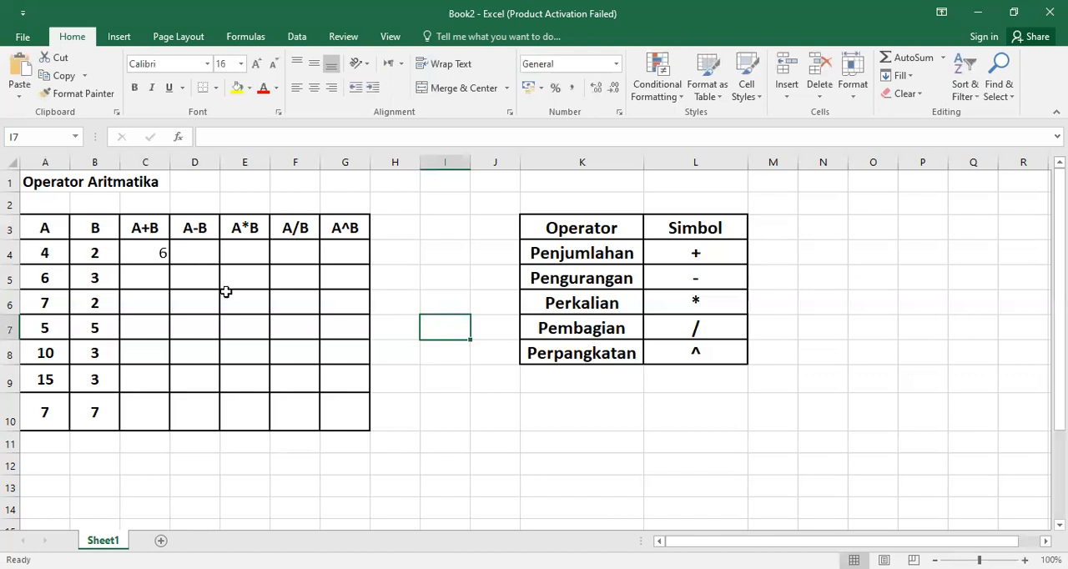
left_click(144, 253)
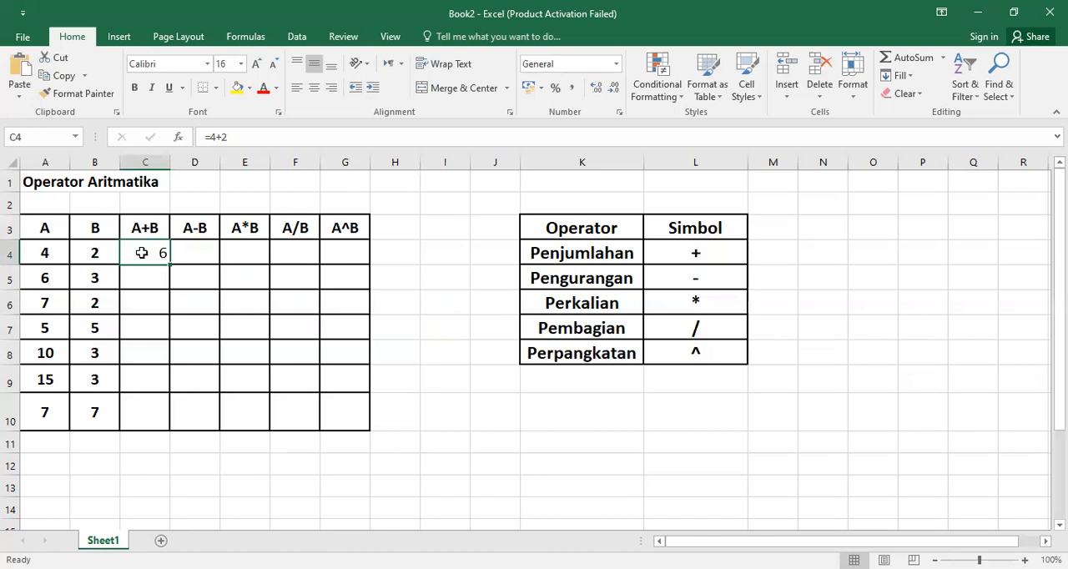
left_click(220, 137)
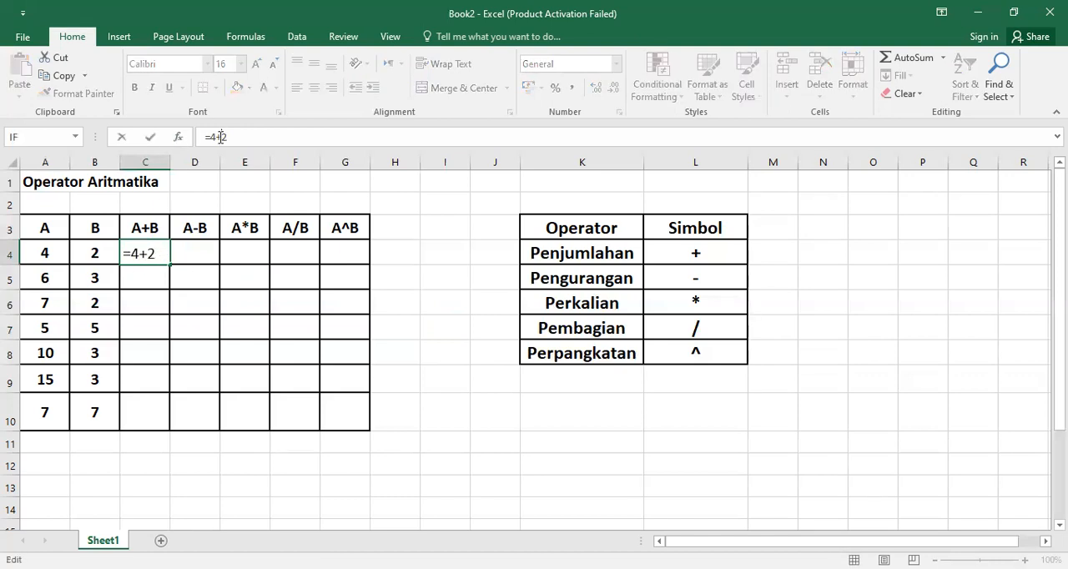
key("Return")
left_click(157, 251)
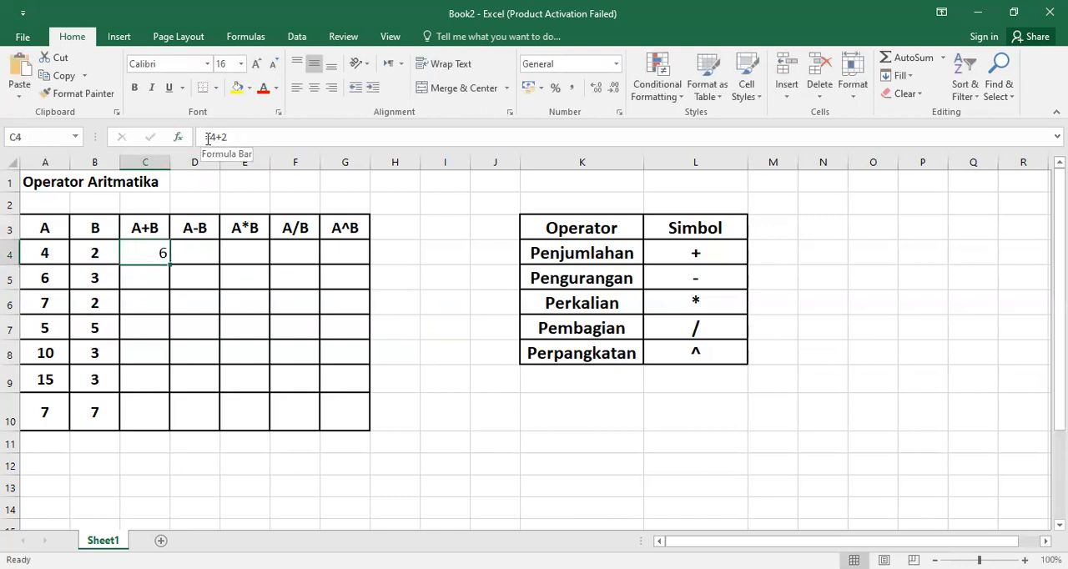
left_click_drag(203, 139, 239, 142)
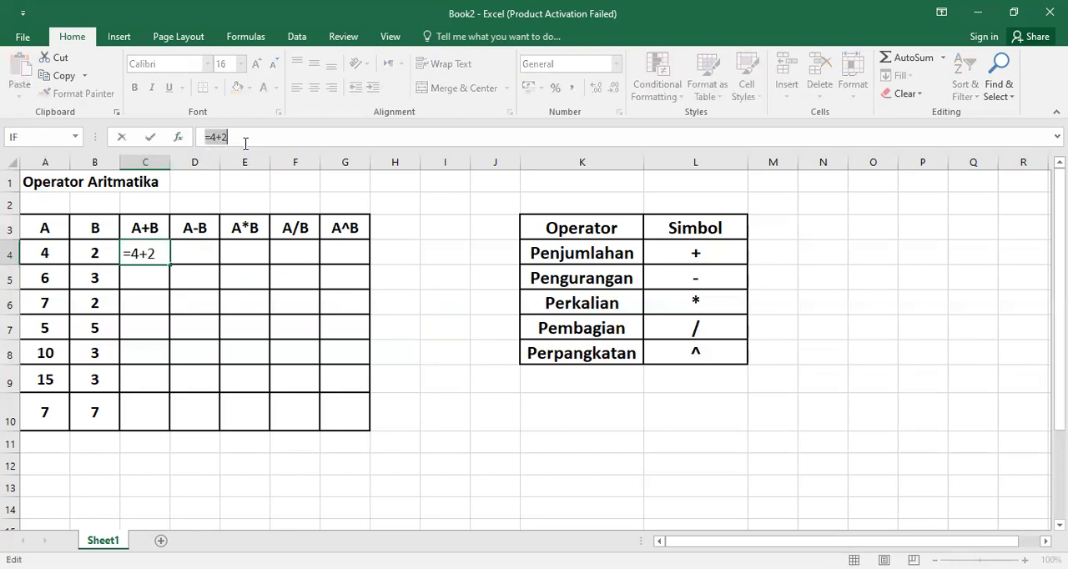
left_click(218, 137)
double_click(219, 137)
key("Return")
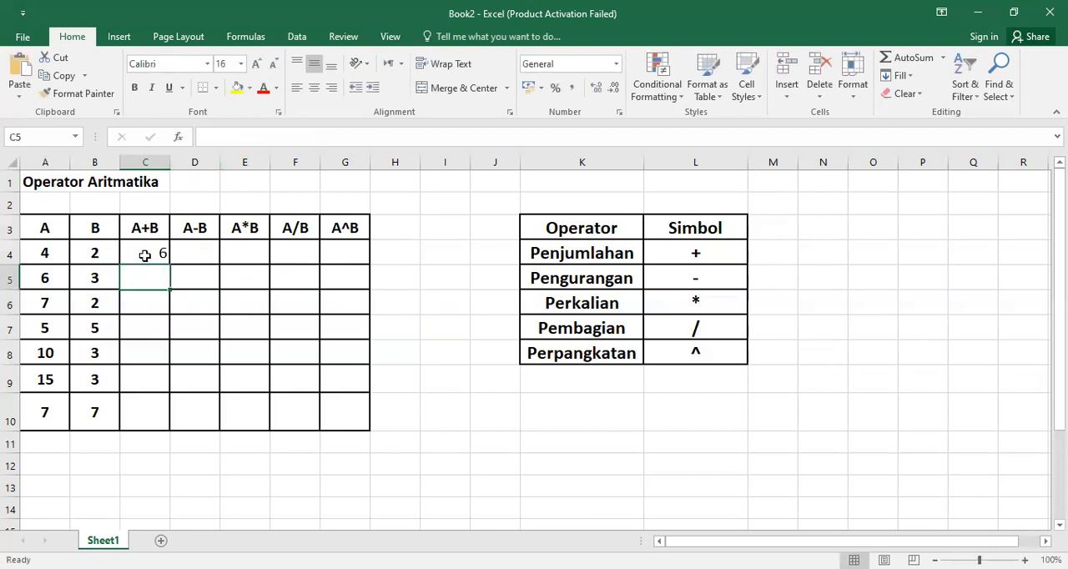
left_click(145, 255)
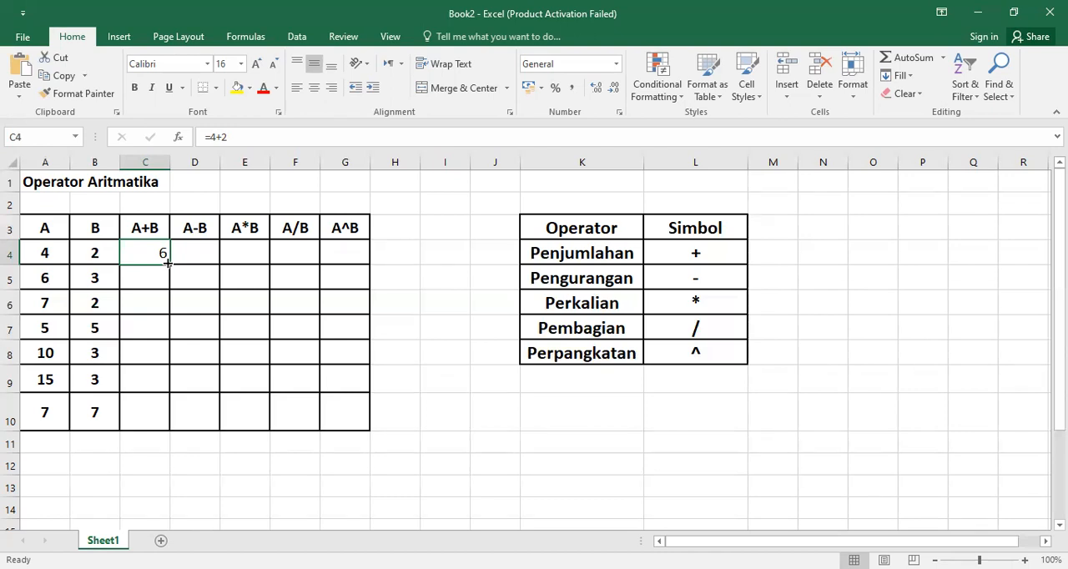
Step: Fill the formula =4+2 from C4 down through C10 and compare the formulas in C4 and C5
left_click_drag(168, 263, 170, 428)
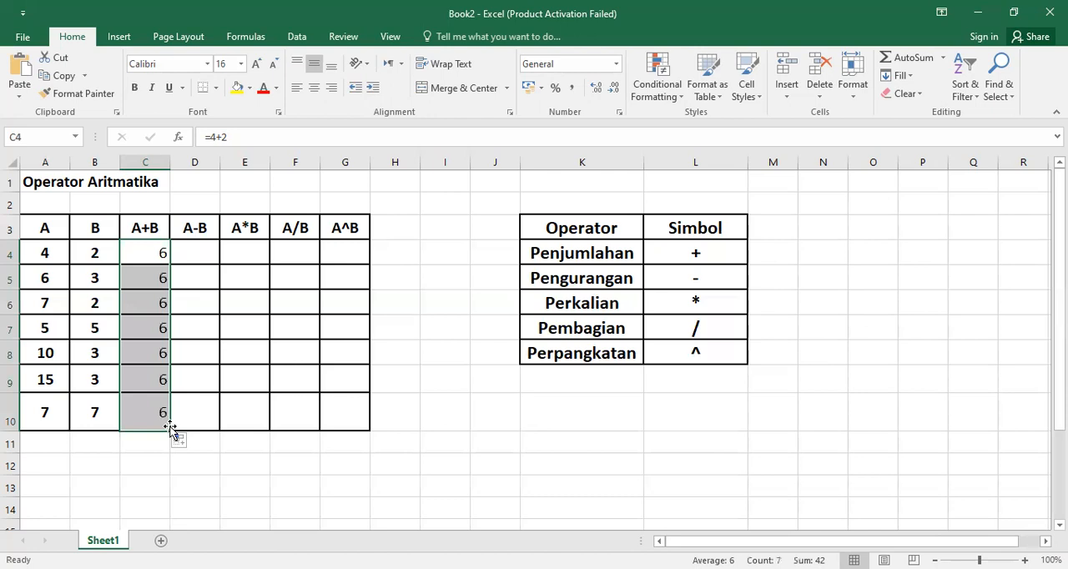
left_click(193, 278)
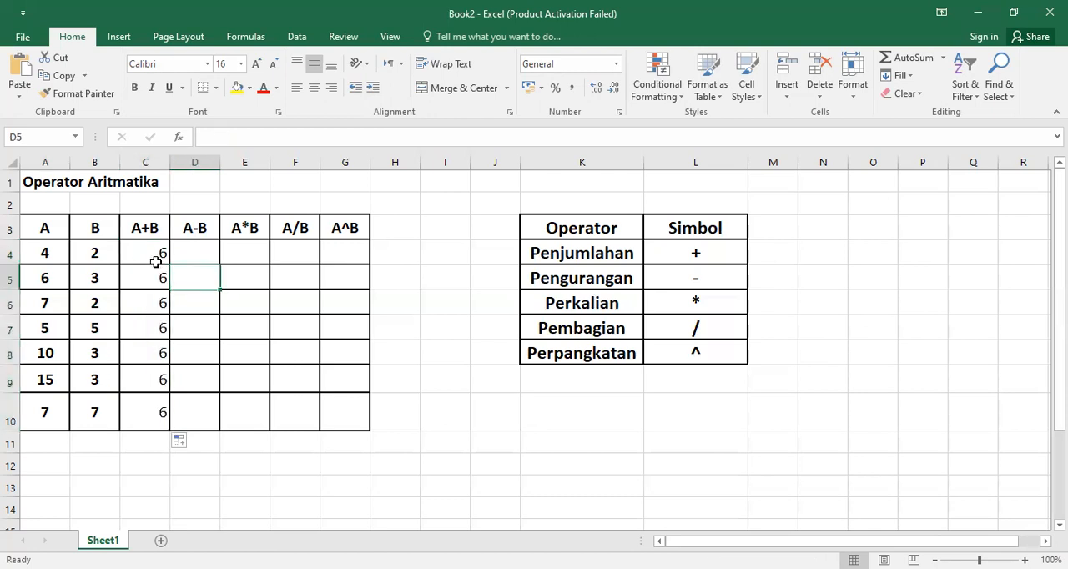
left_click(153, 253)
left_click(152, 277)
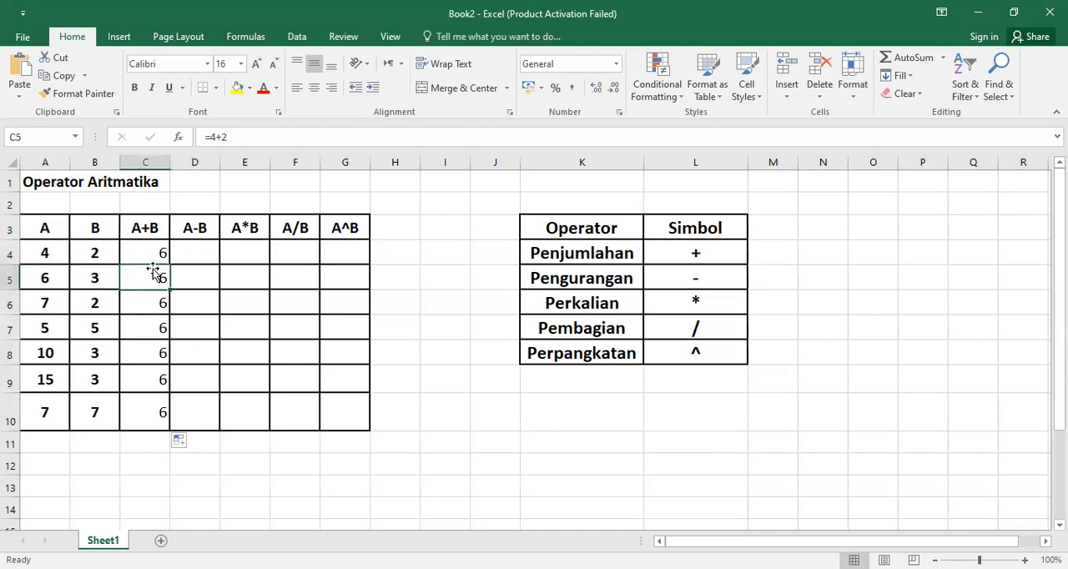
left_click(152, 250)
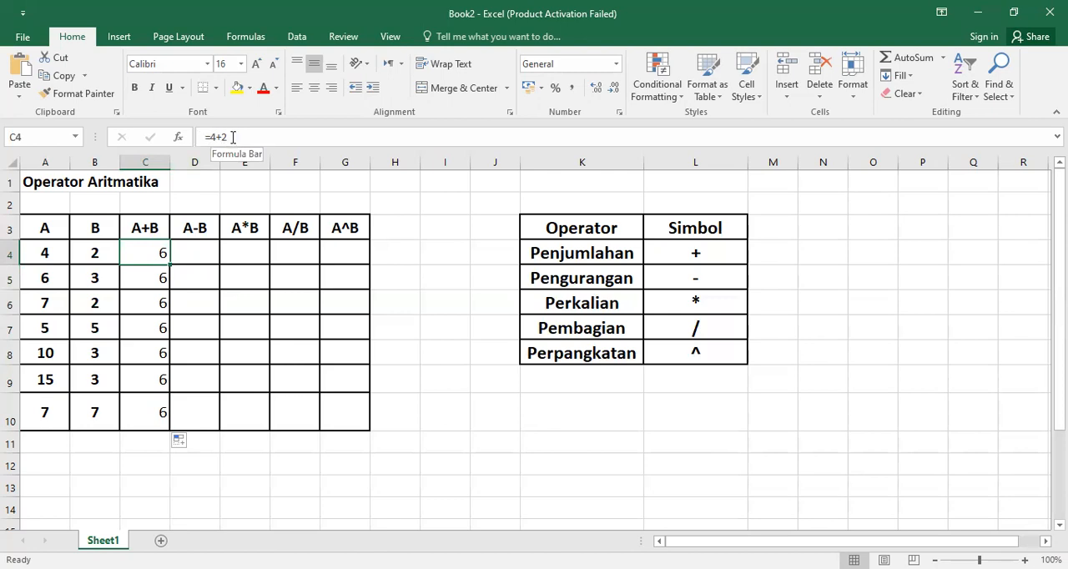
left_click(182, 297)
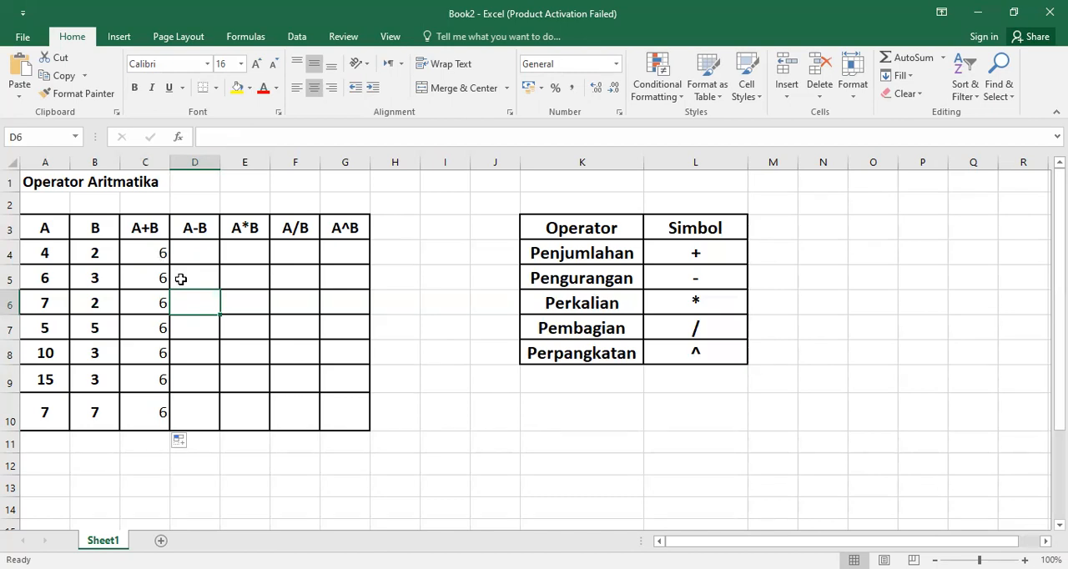
Step: Clear the contents of C4:C10 in the A+B column
left_click_drag(145, 247, 147, 405)
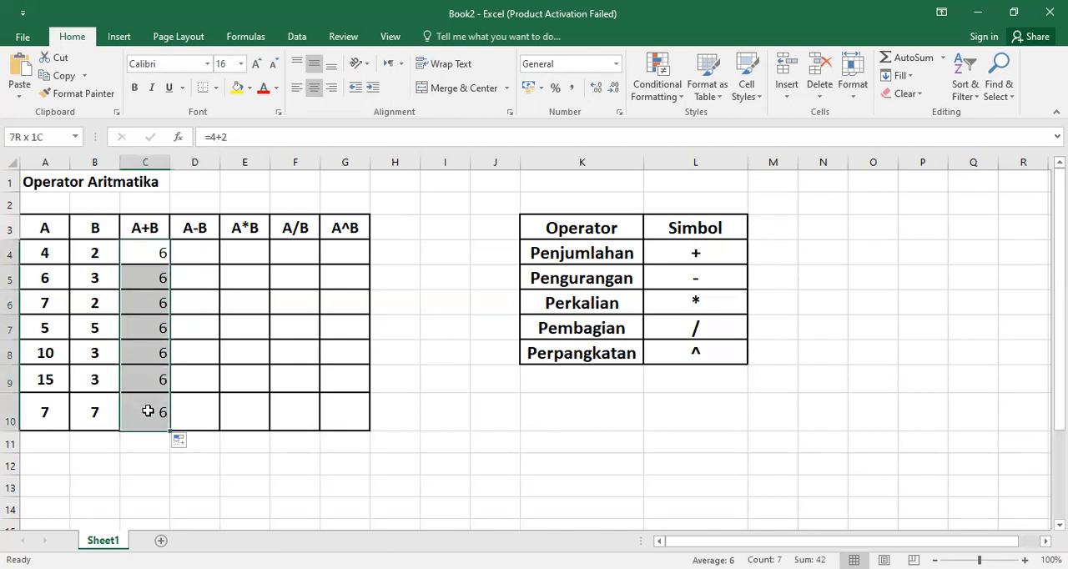
left_click(182, 324)
left_click_drag(144, 245, 144, 407)
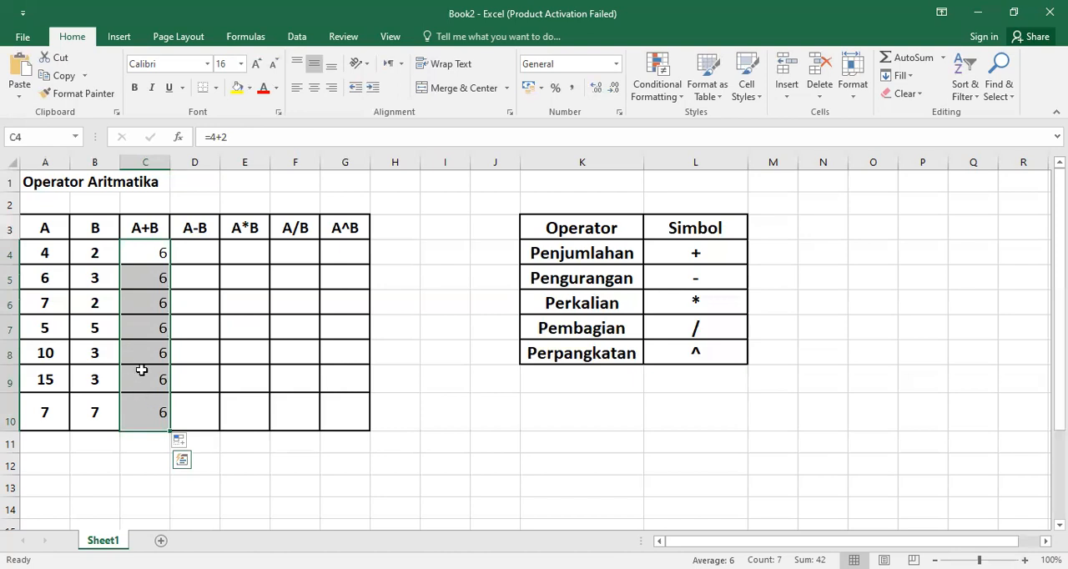
right_click(140, 368)
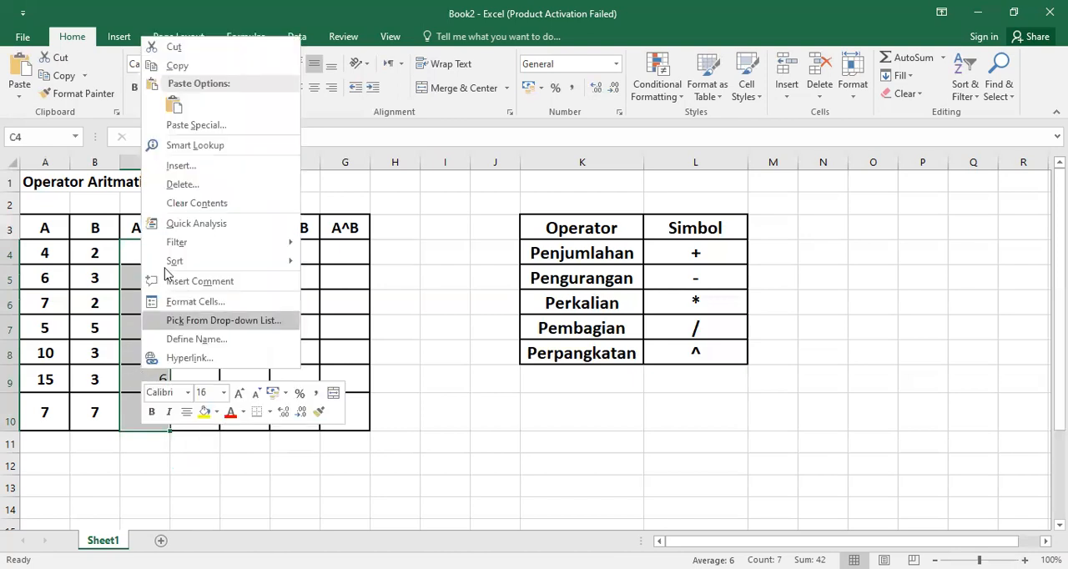
left_click(183, 206)
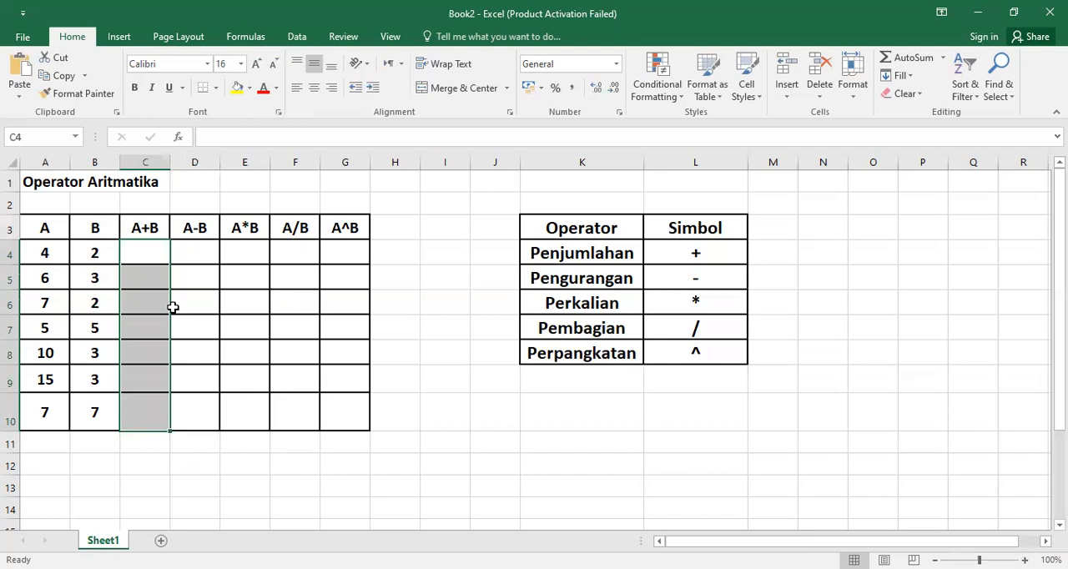
Step: Review the A+B column, the first row's A and B values, and the Penjumlahan symbol in the operator table
left_click(142, 277)
left_click_drag(142, 256, 141, 395)
left_click(193, 337)
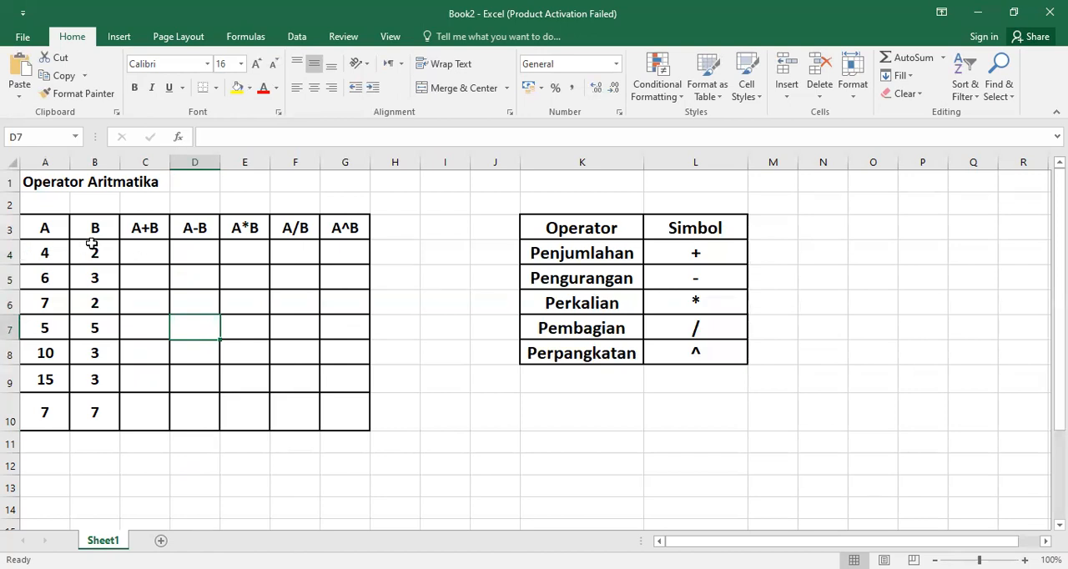
left_click(63, 255)
left_click(105, 249)
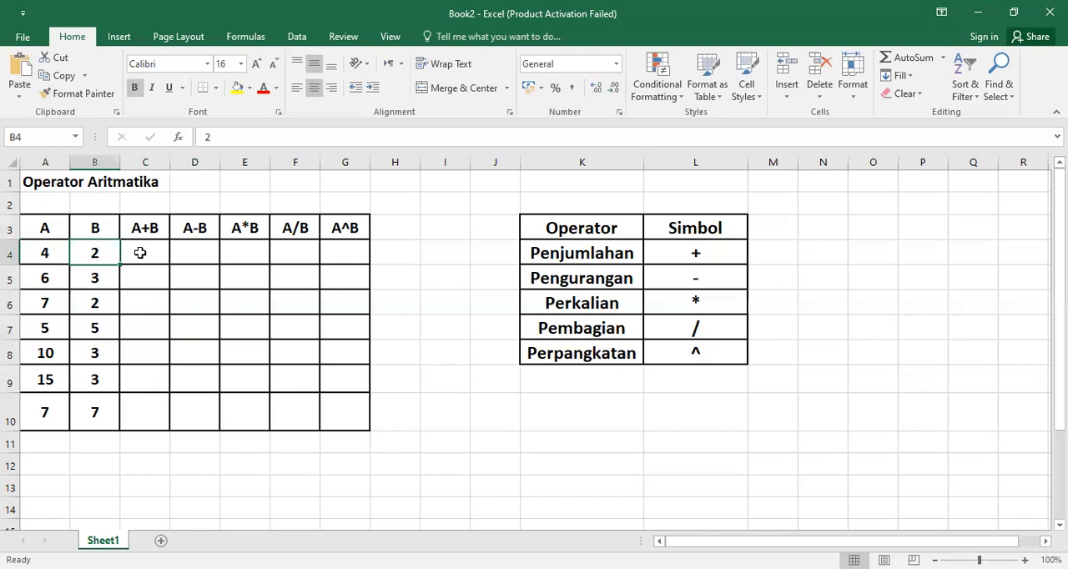
left_click_drag(608, 251, 673, 251)
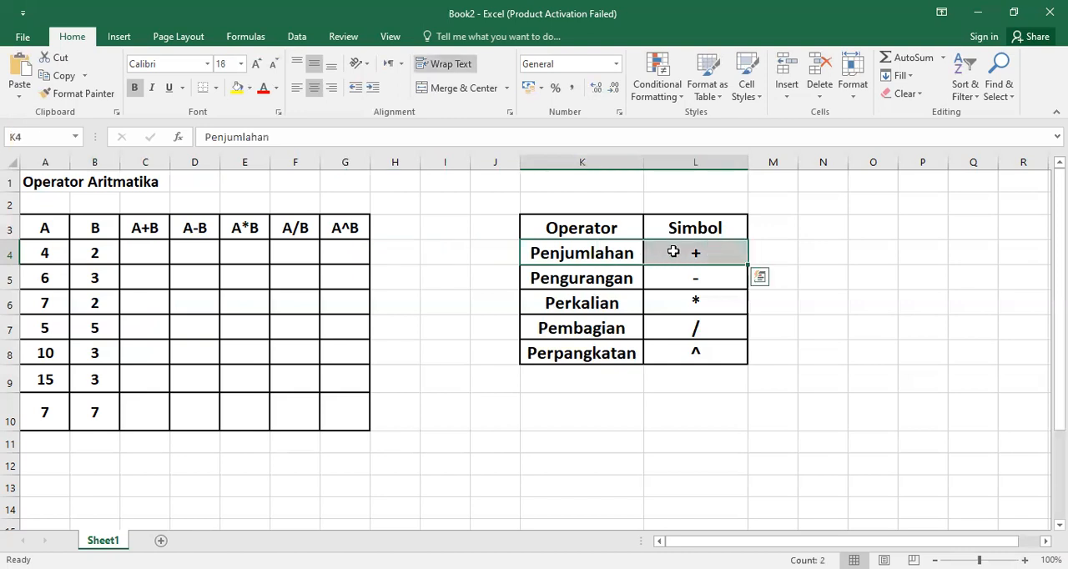
left_click(148, 280)
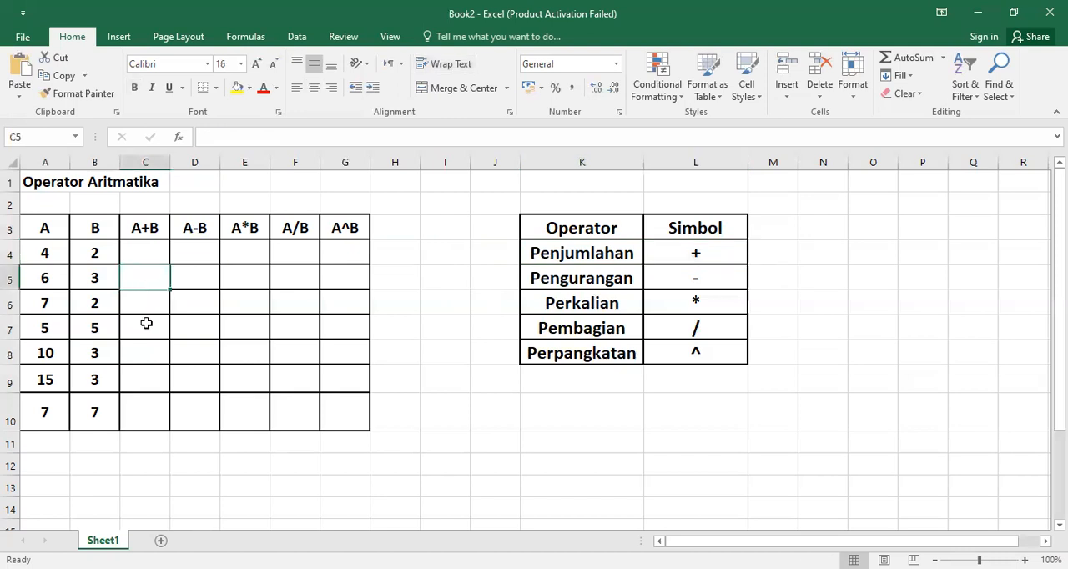
Step: Enter the formula =A4+B4 in cell C4, referencing the first row's A and B cells instead of fixed numbers
left_click(153, 252)
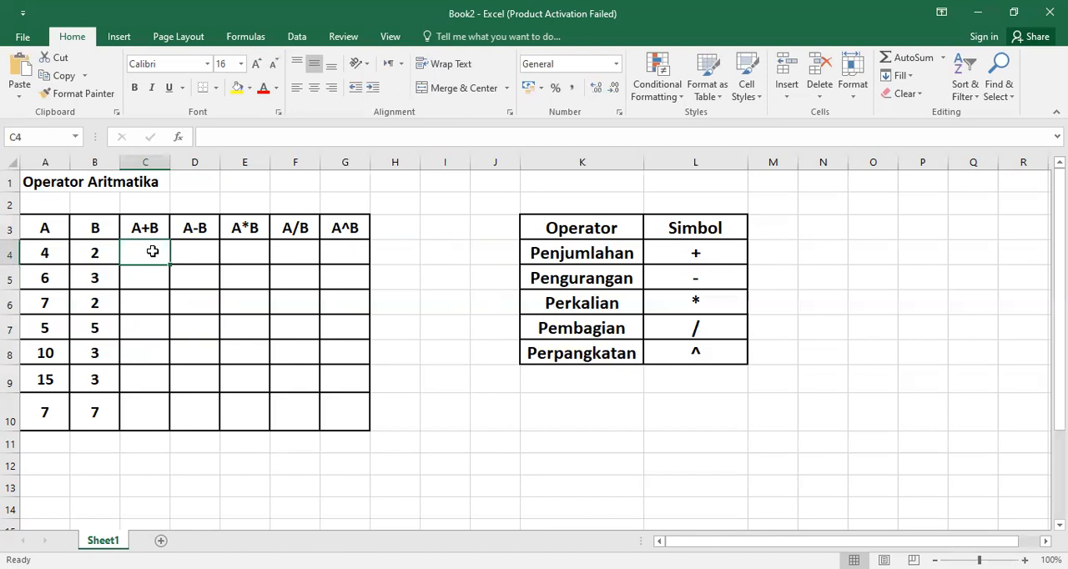
type("=")
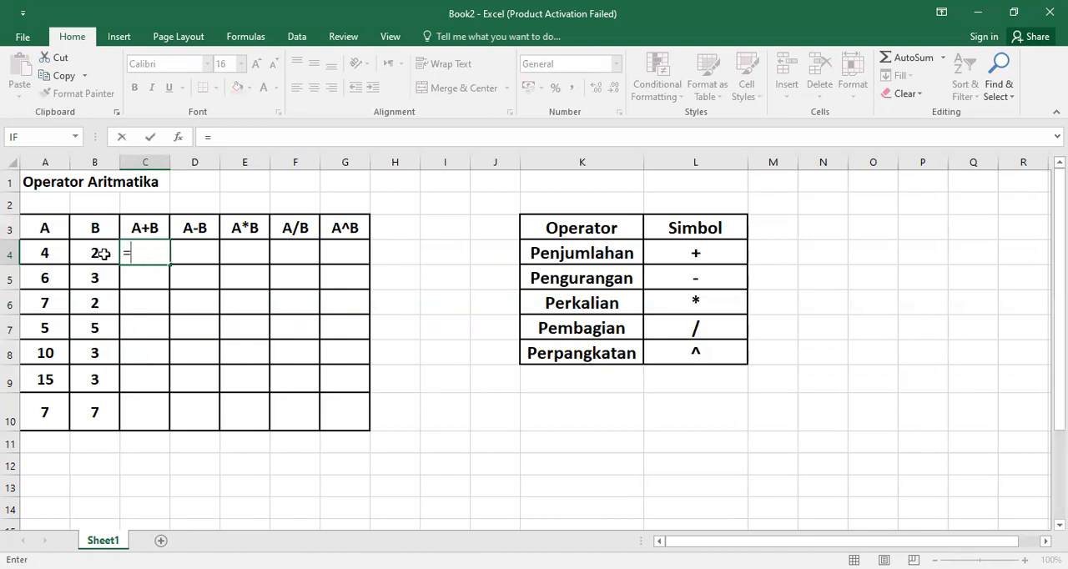
left_click(37, 255)
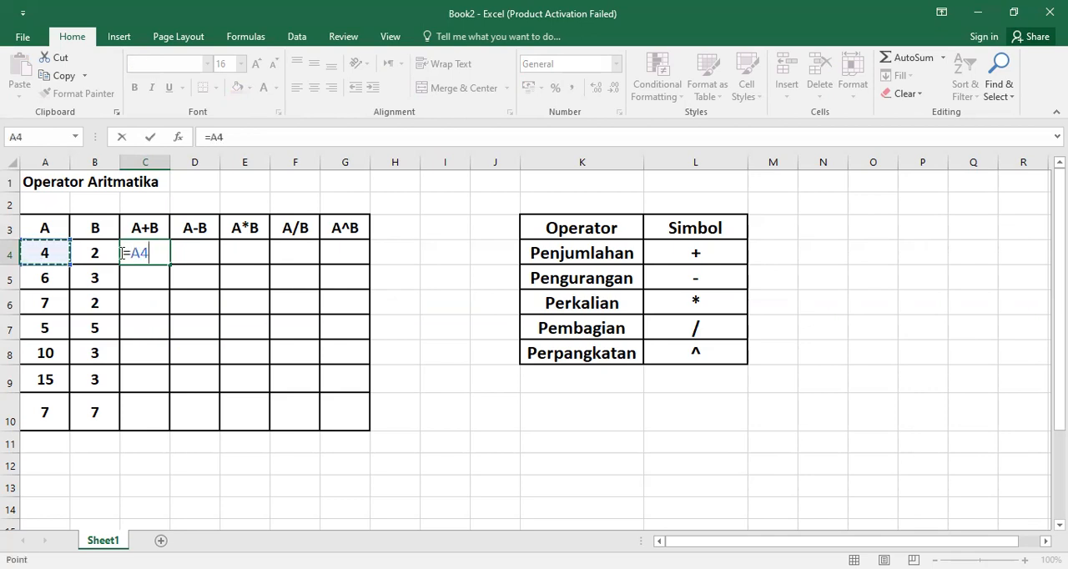
left_click_drag(132, 252, 151, 253)
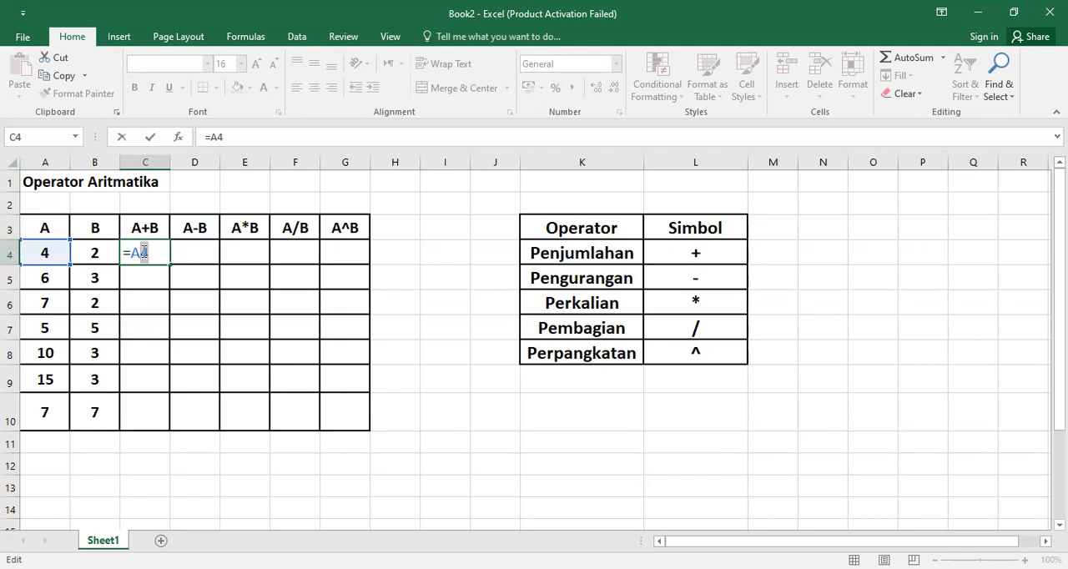
left_click_drag(137, 255, 150, 255)
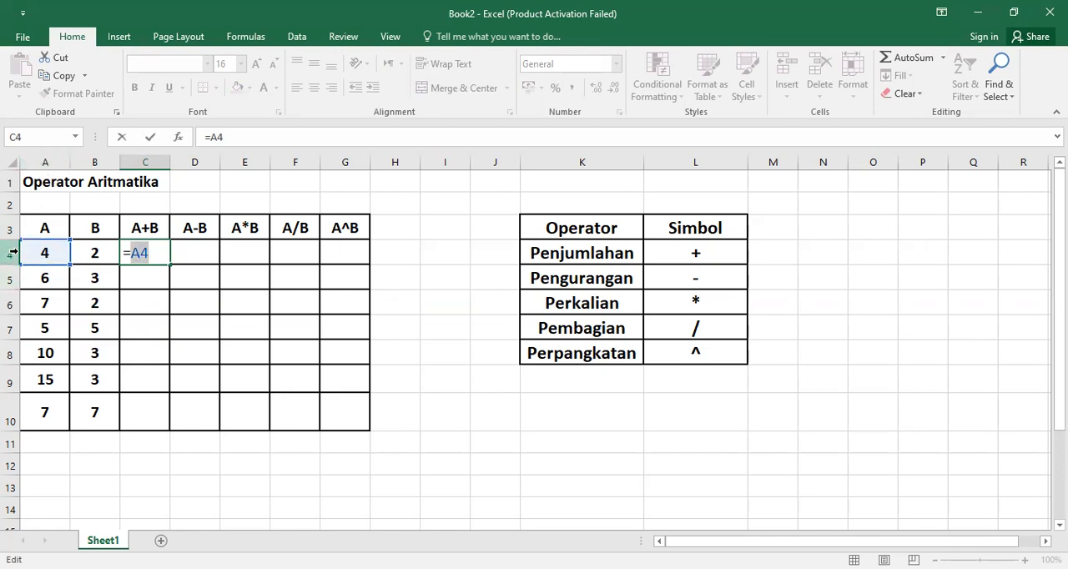
left_click(158, 252)
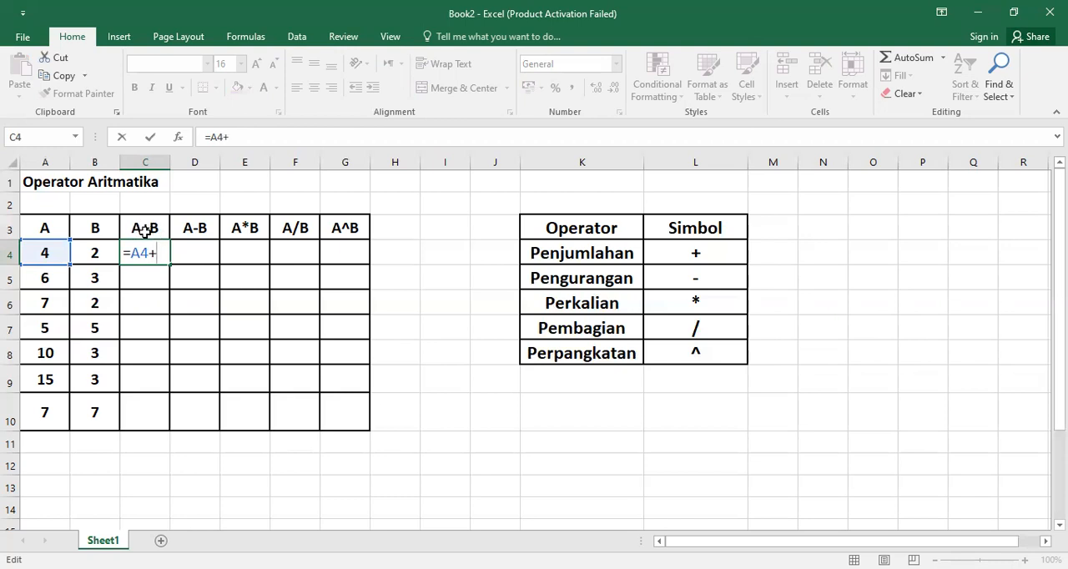
left_click(88, 256)
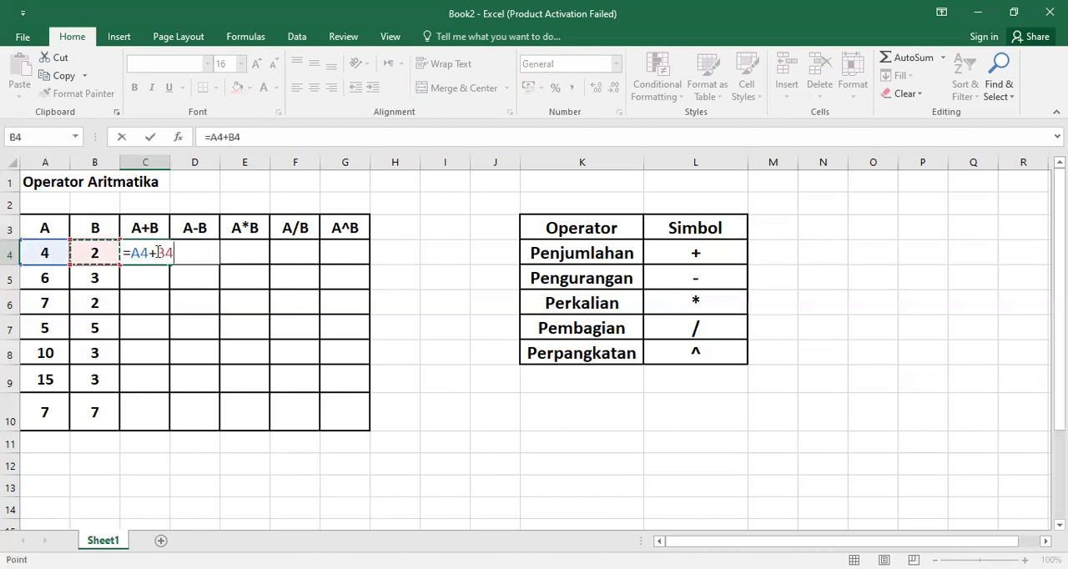
left_click_drag(158, 253, 173, 252)
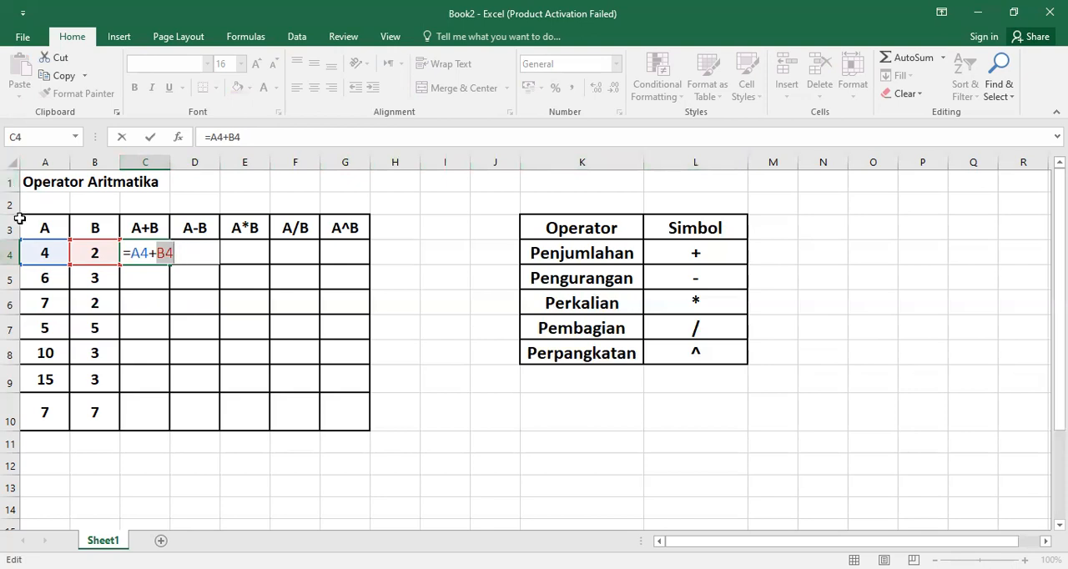
left_click(174, 254)
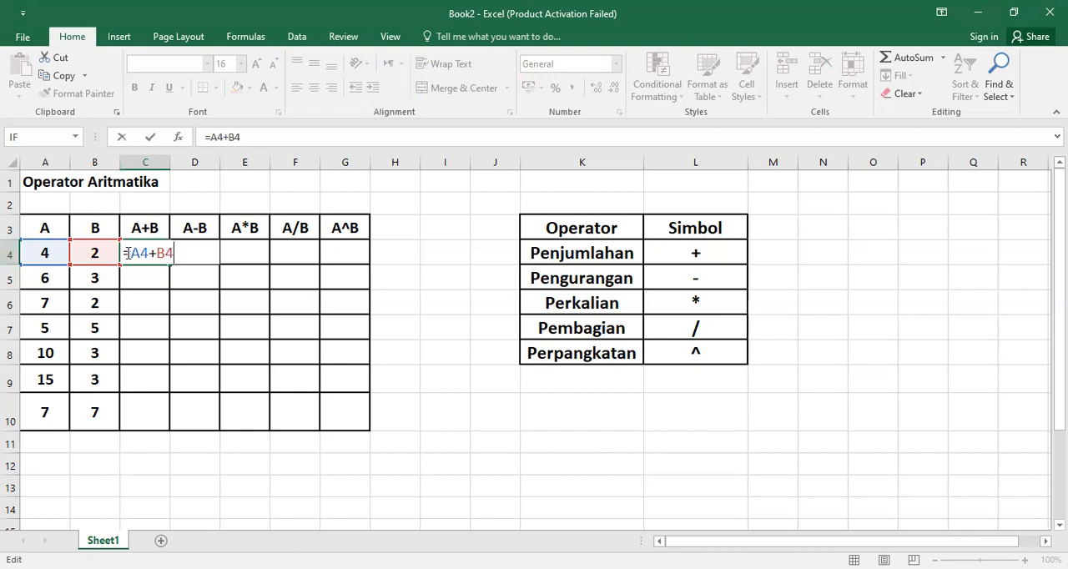
left_click_drag(131, 254, 186, 253)
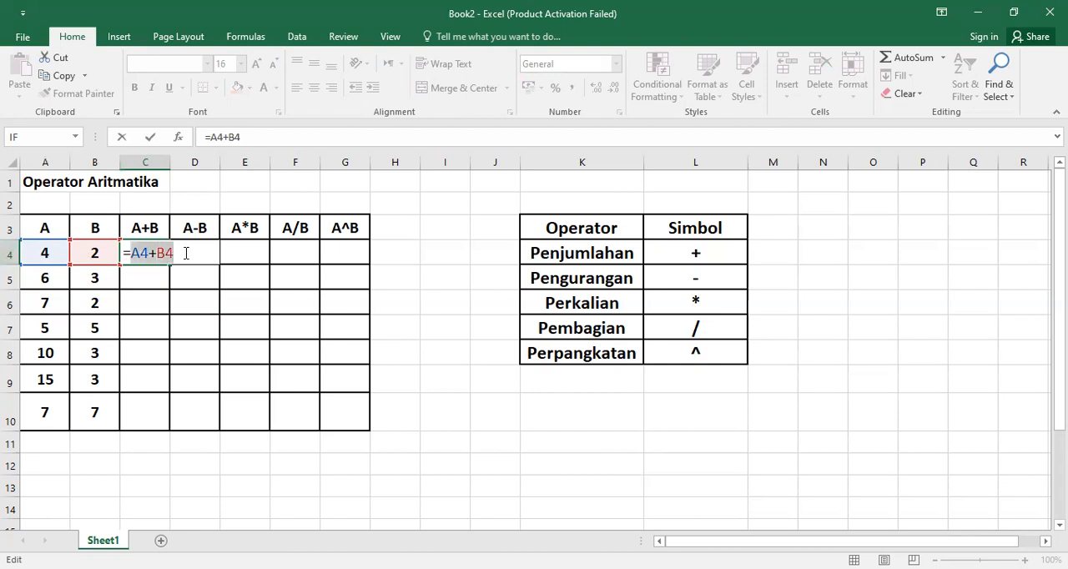
left_click(185, 253)
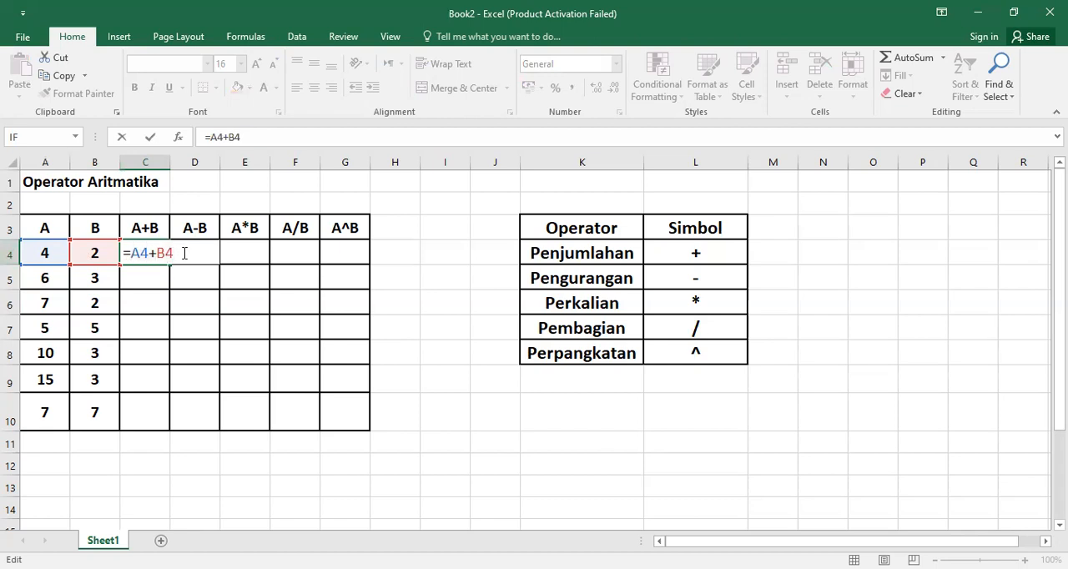
key("Return")
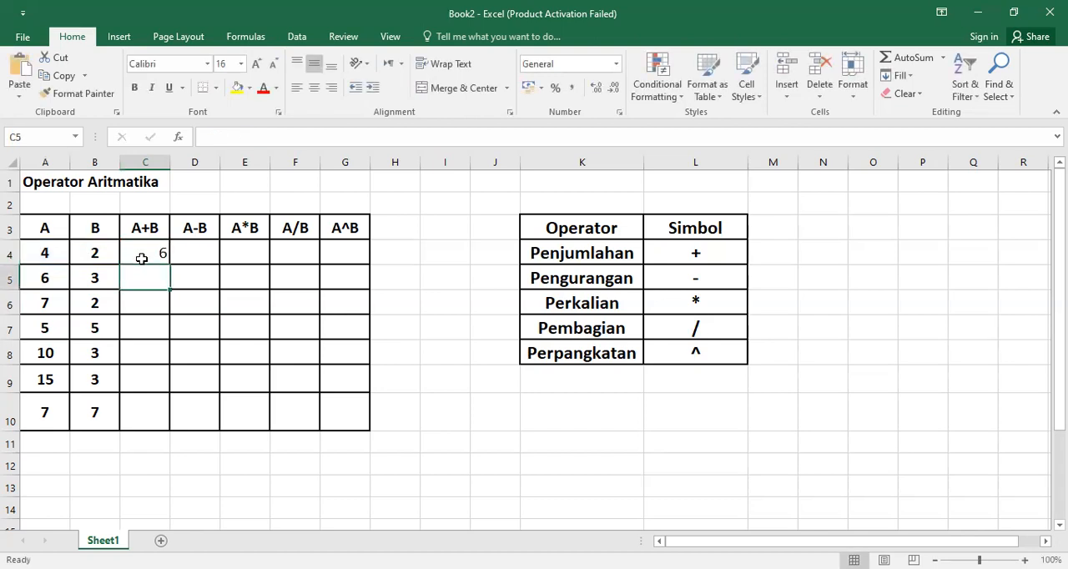
Step: Inspect the cell references in C4's formula and leave it as entered
left_click(146, 254)
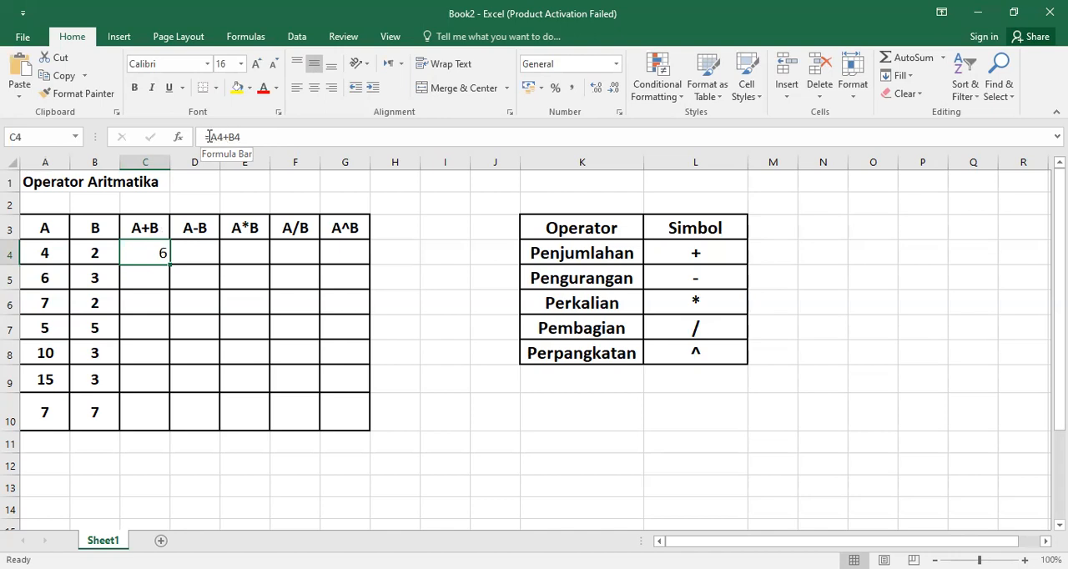
left_click(209, 136)
left_click_drag(210, 137, 243, 137)
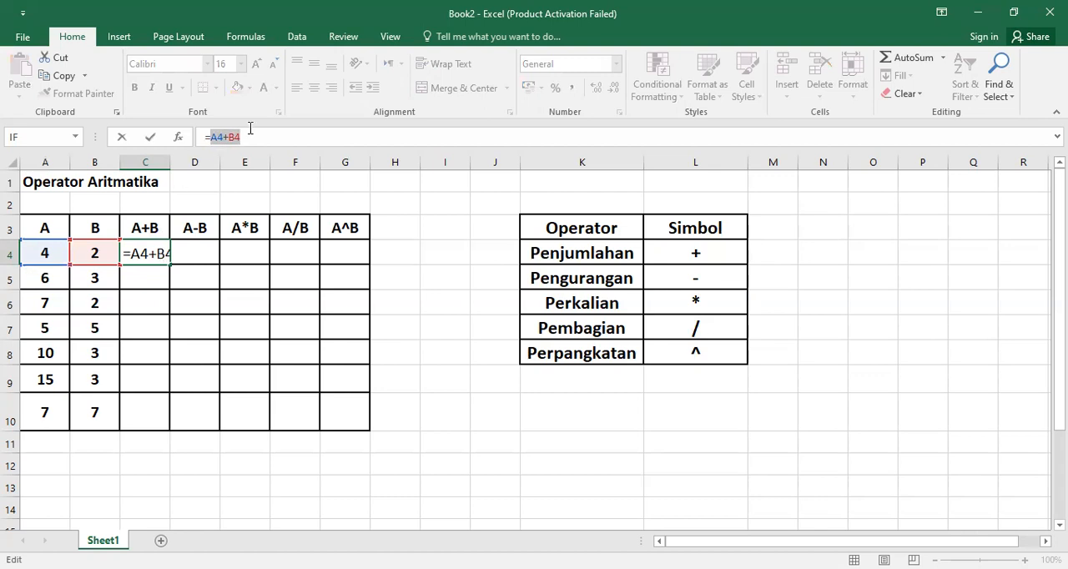
key("Return")
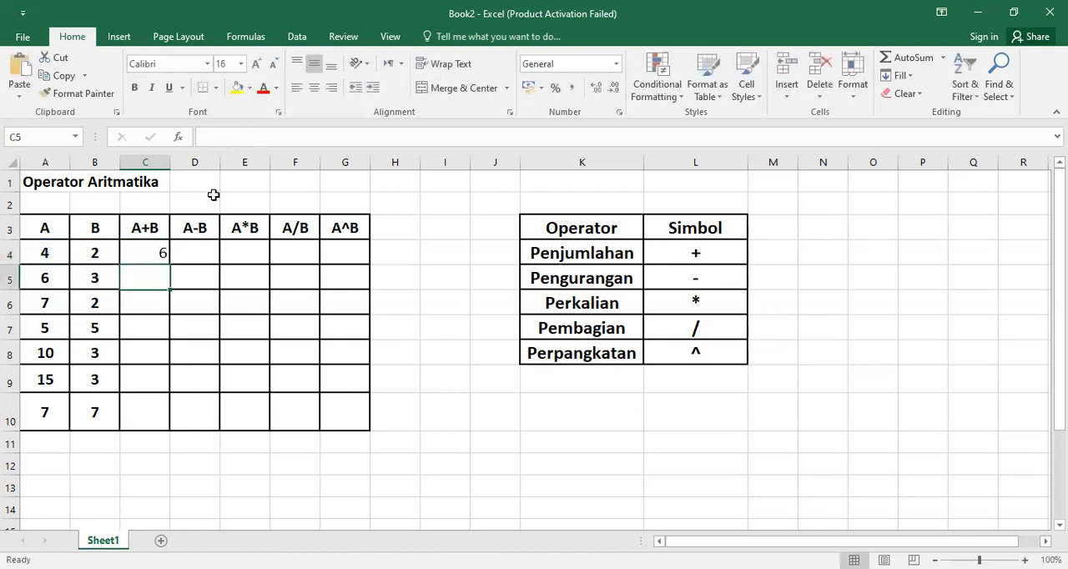
Step: Fill the formula =A4+B4 from C4 down through C10 to complete the A+B column
left_click(148, 251)
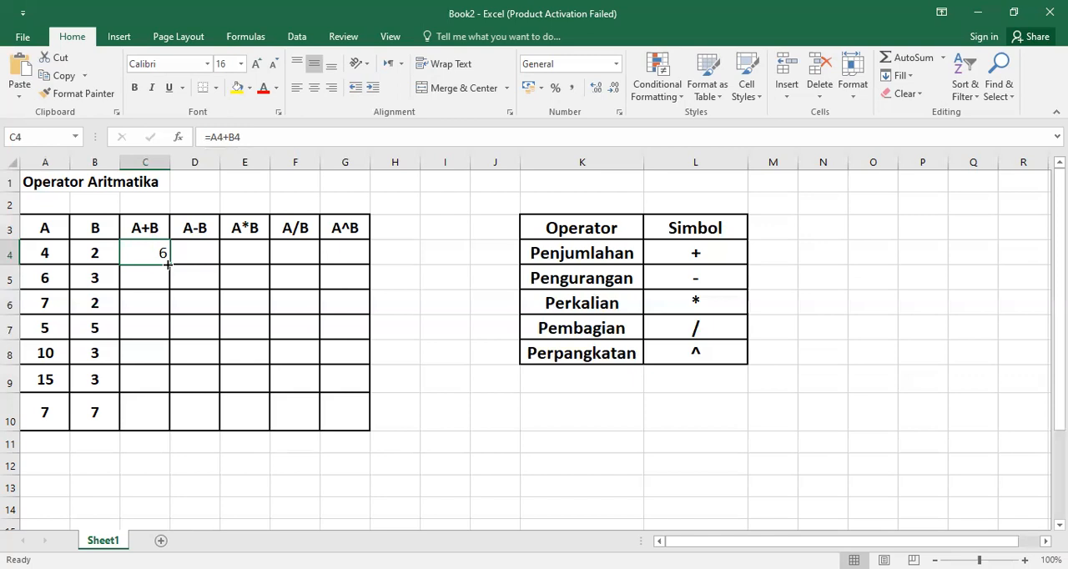
left_click_drag(168, 263, 168, 263)
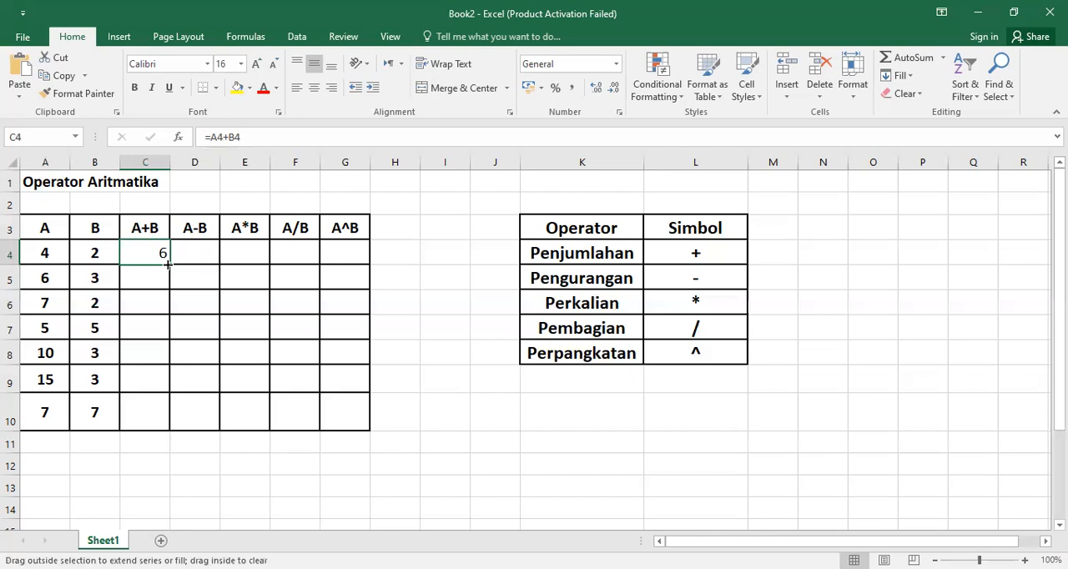
left_click_drag(168, 264, 160, 415)
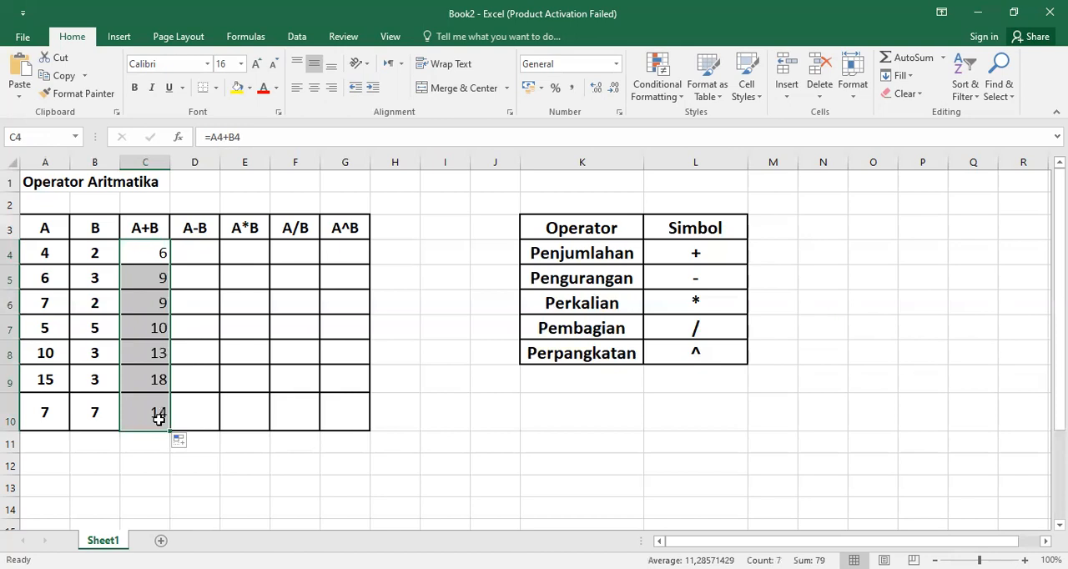
Step: Check the formula in each cell from C4 to C10 to see how the row references adjust
left_click(153, 280)
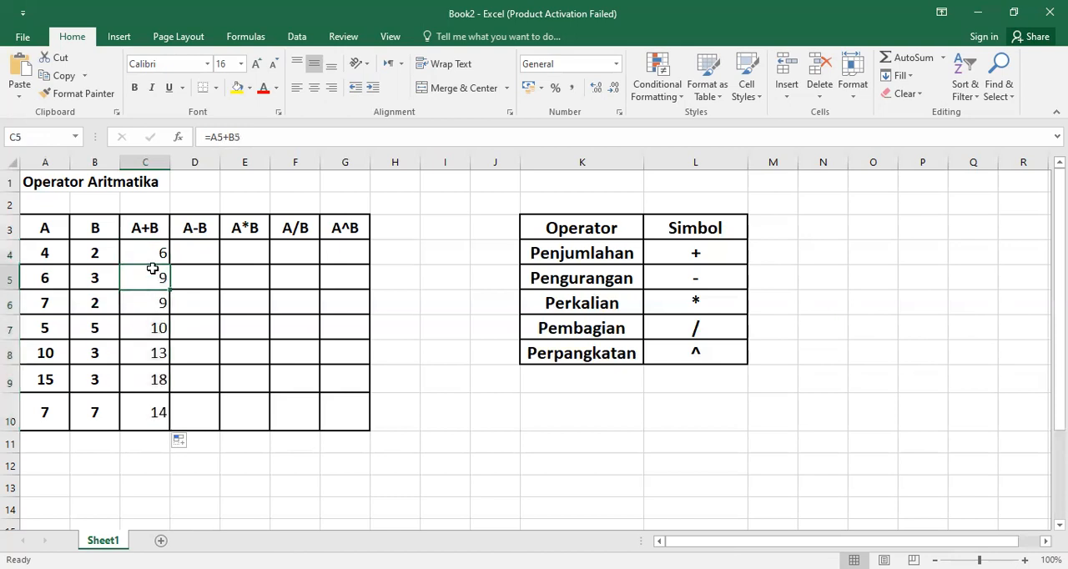
left_click(151, 258)
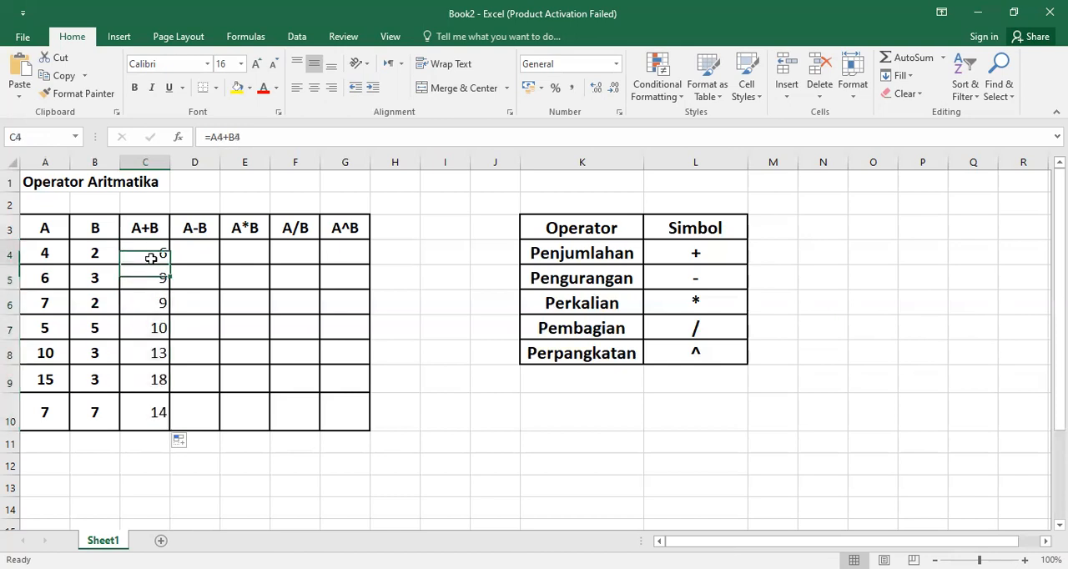
left_click(155, 284)
left_click(152, 311)
left_click(151, 330)
left_click(151, 348)
left_click(156, 384)
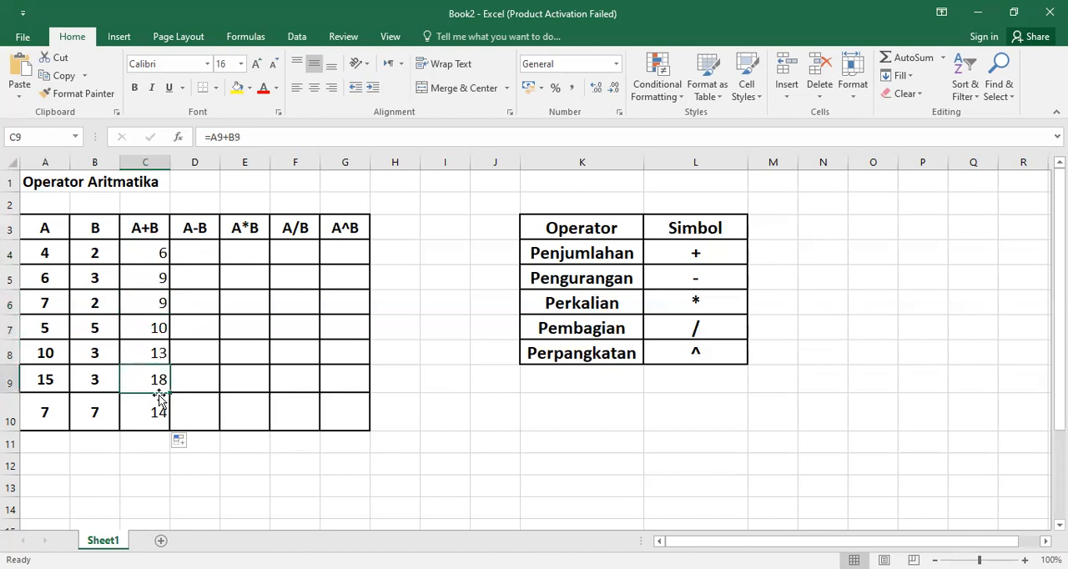
left_click(157, 412)
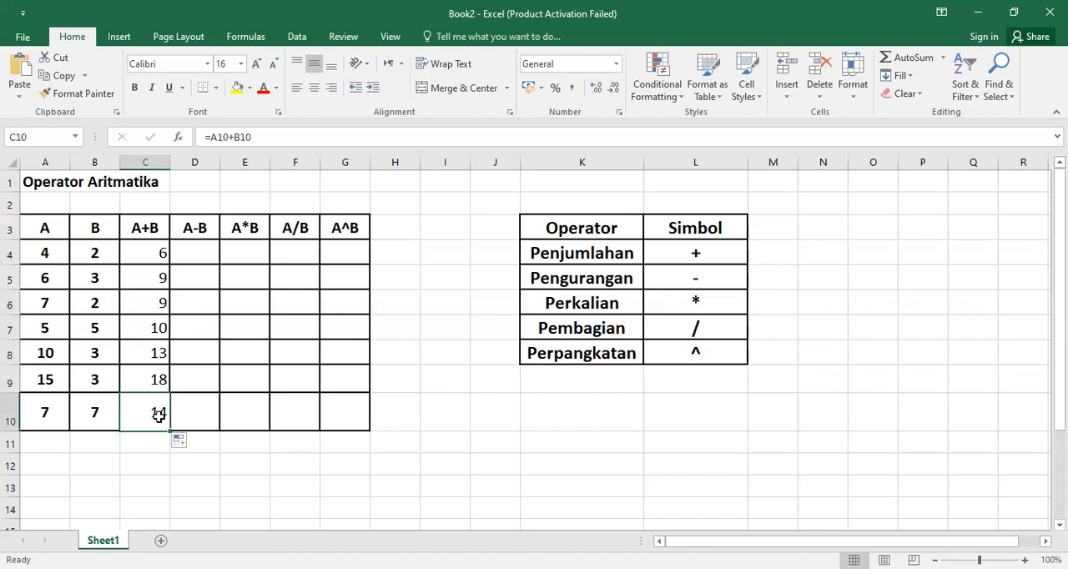
Step: Compare the formula in C4 with those in C5, C6 and C7 to see how the row references shift
left_click(155, 254)
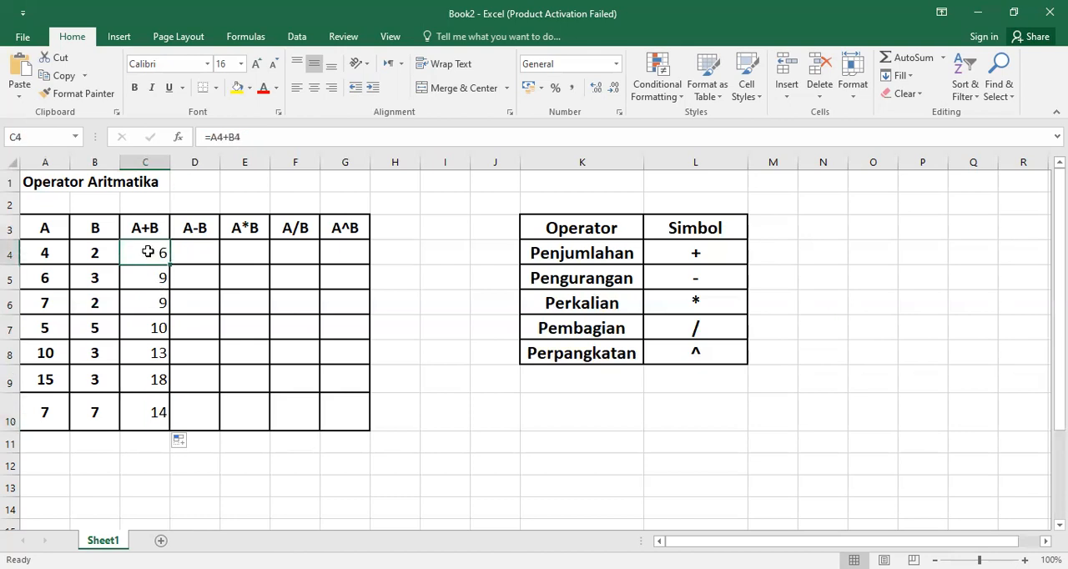
left_click(148, 283)
left_click(151, 327)
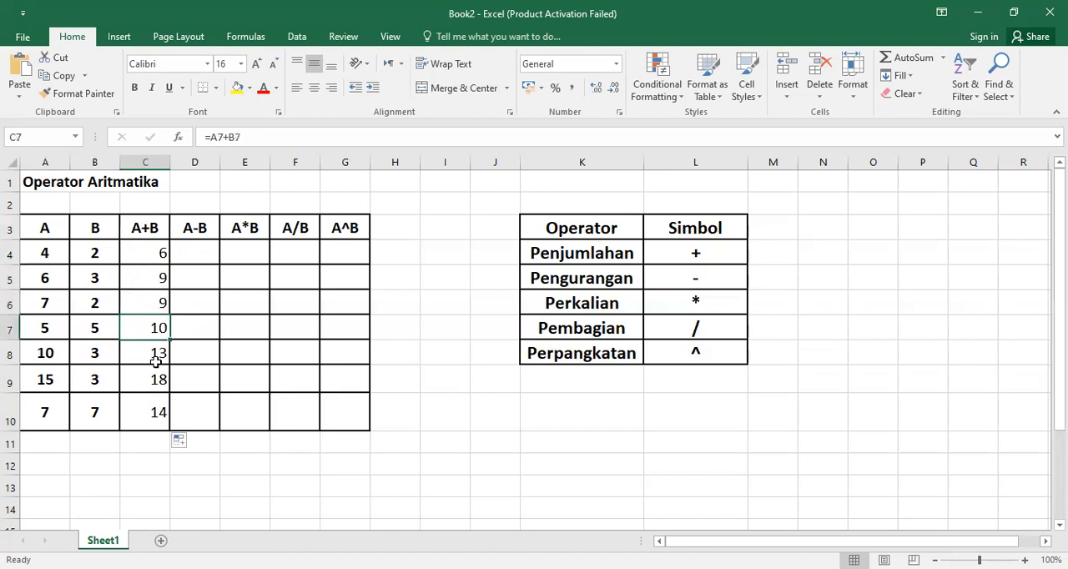
left_click(147, 254)
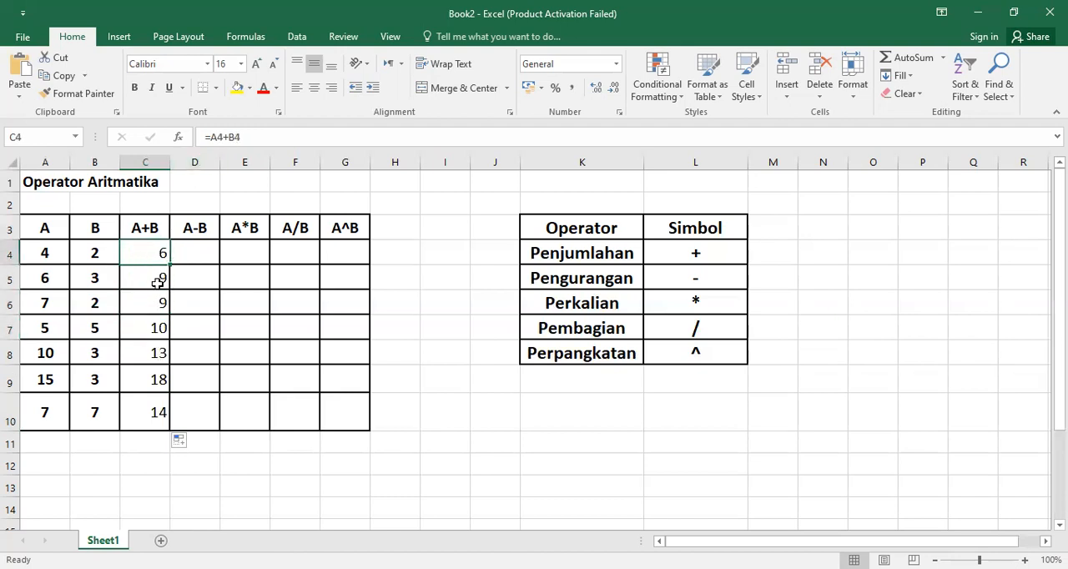
left_click(156, 280)
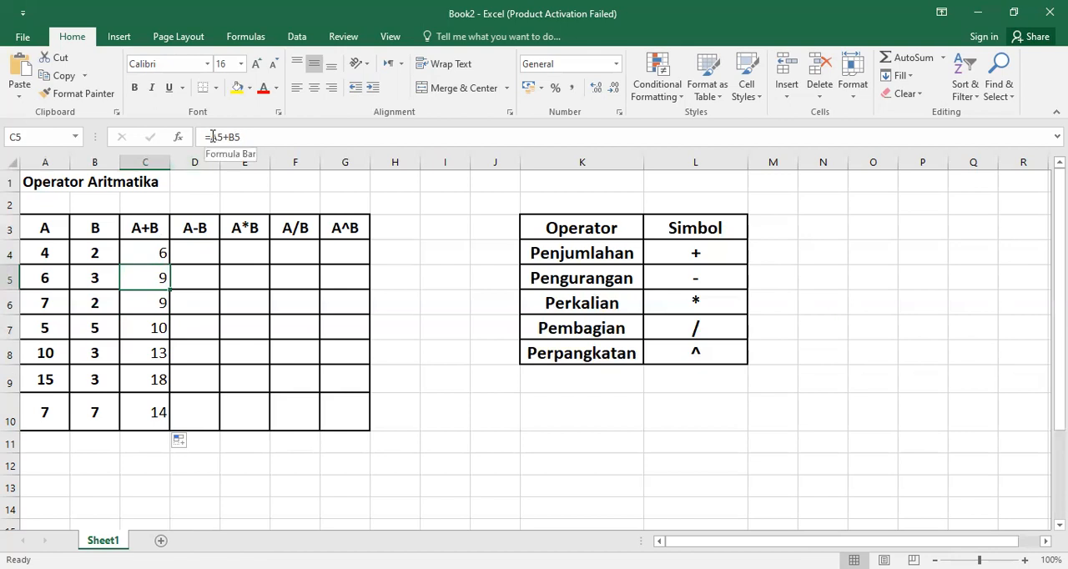
left_click(144, 255)
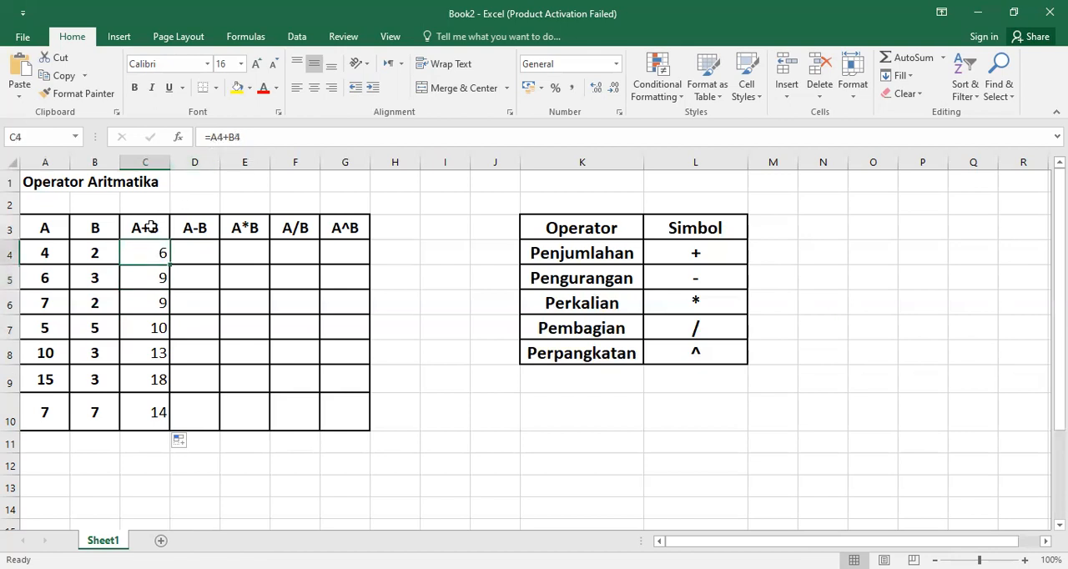
left_click(161, 279)
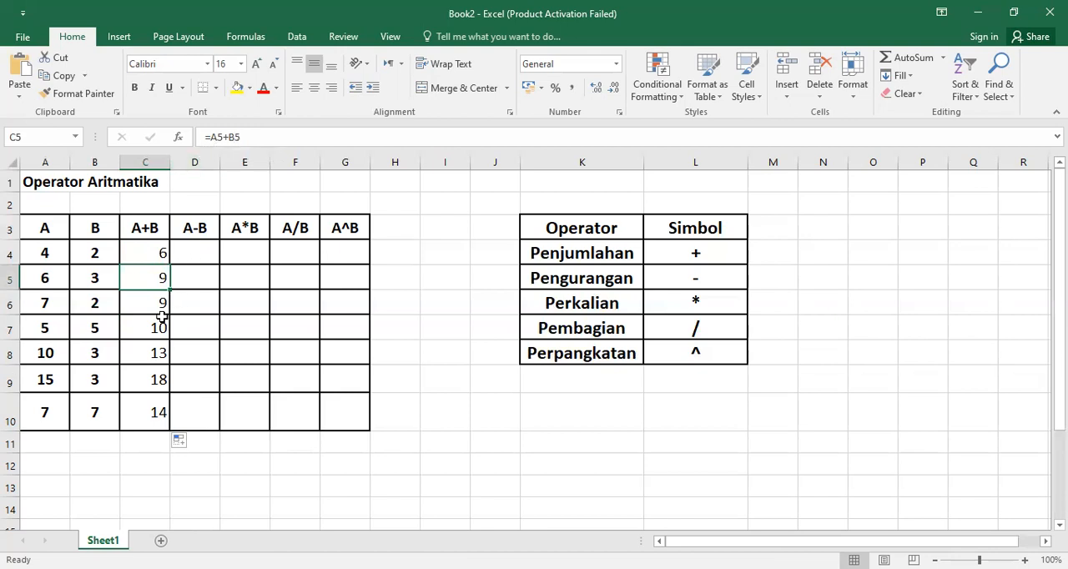
left_click(161, 304)
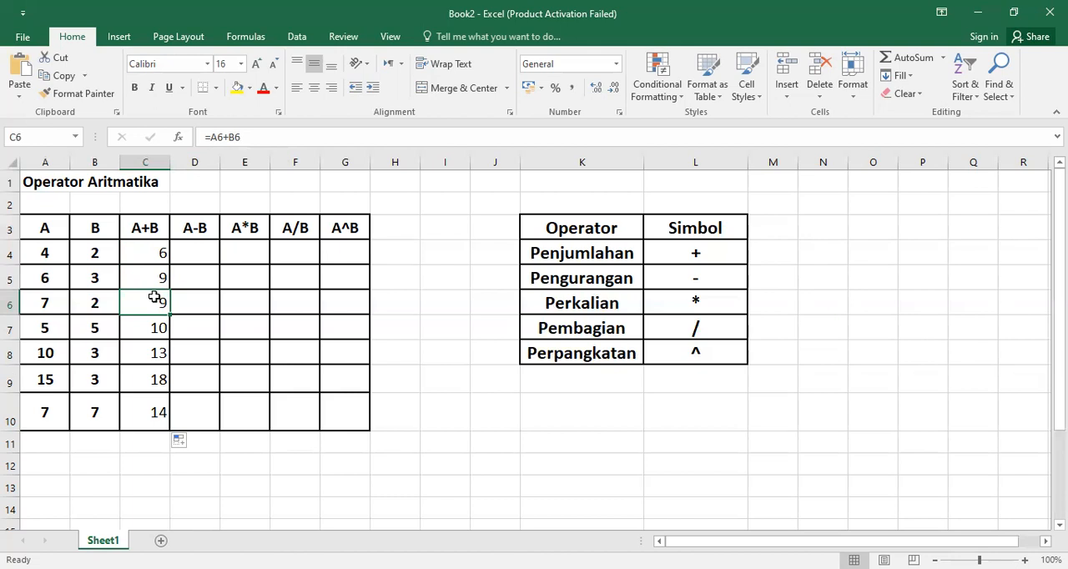
left_click(158, 254)
left_click(187, 281)
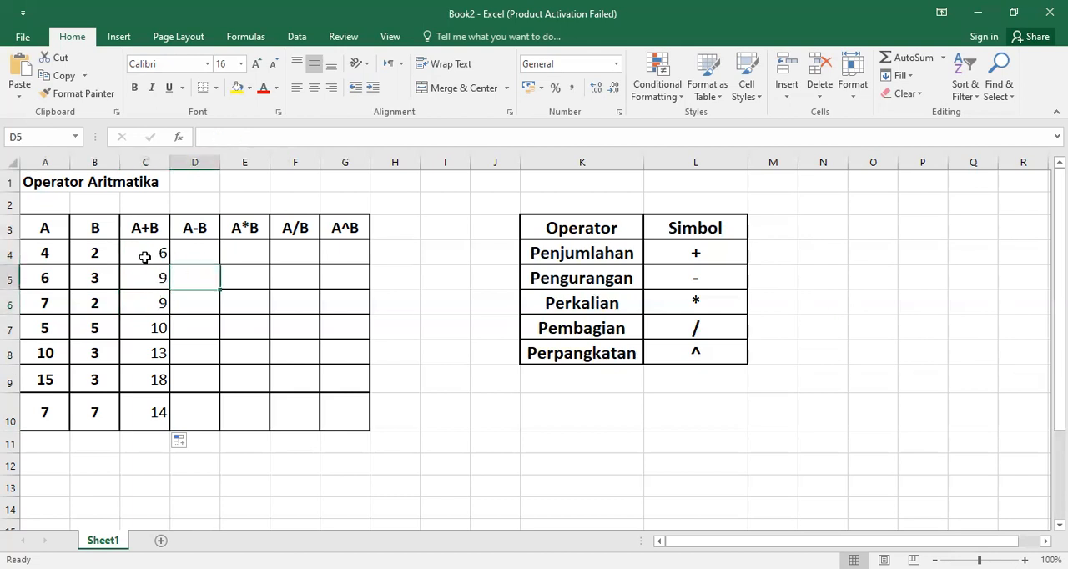
left_click(143, 255)
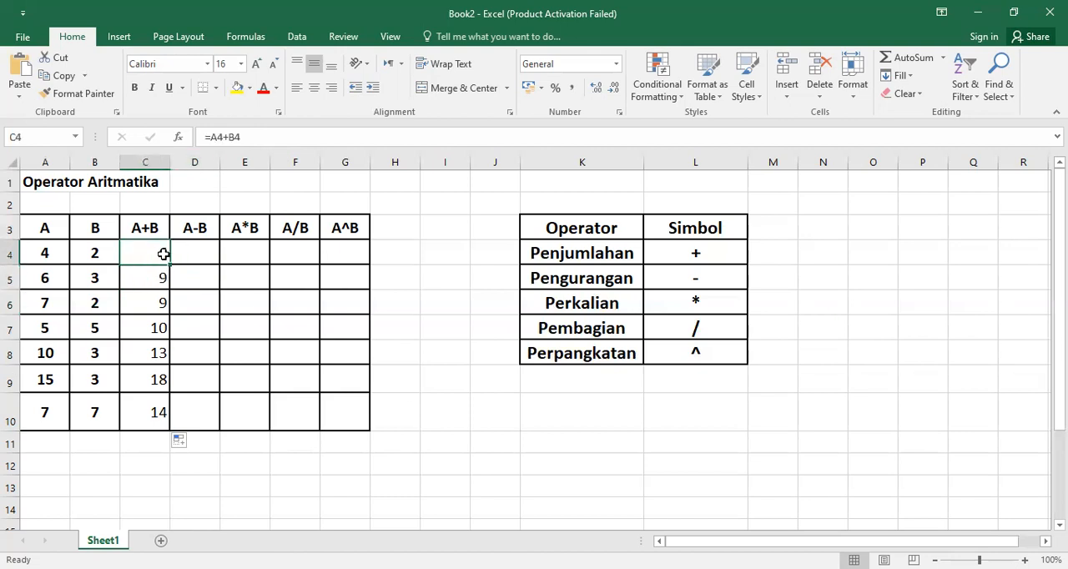
Step: Center the A+B results in cells C4 to C10 horizontally
left_click_drag(141, 247, 142, 415)
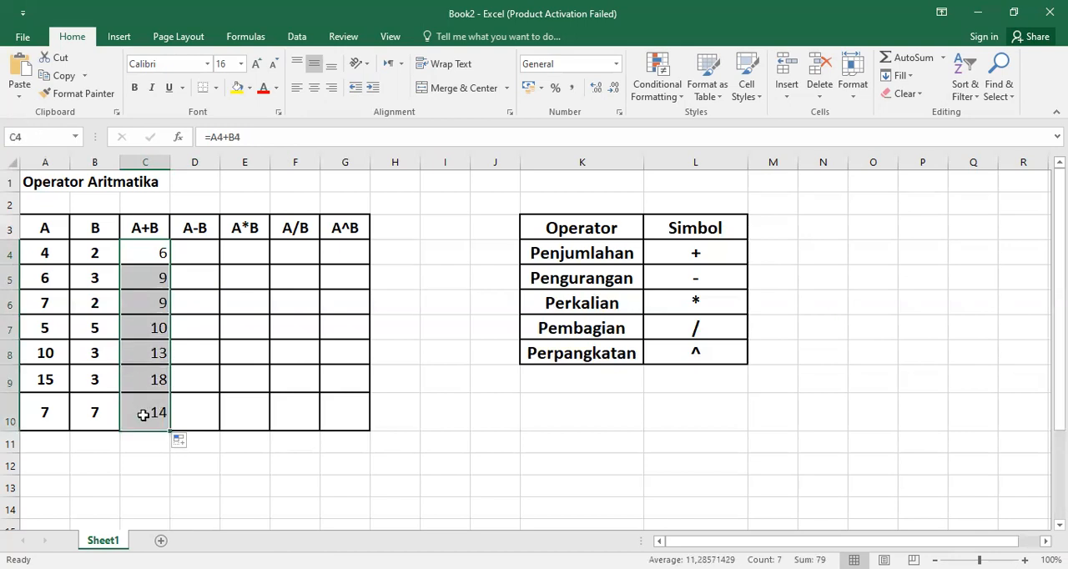
left_click(187, 328)
left_click_drag(146, 252, 152, 413)
left_click(316, 93)
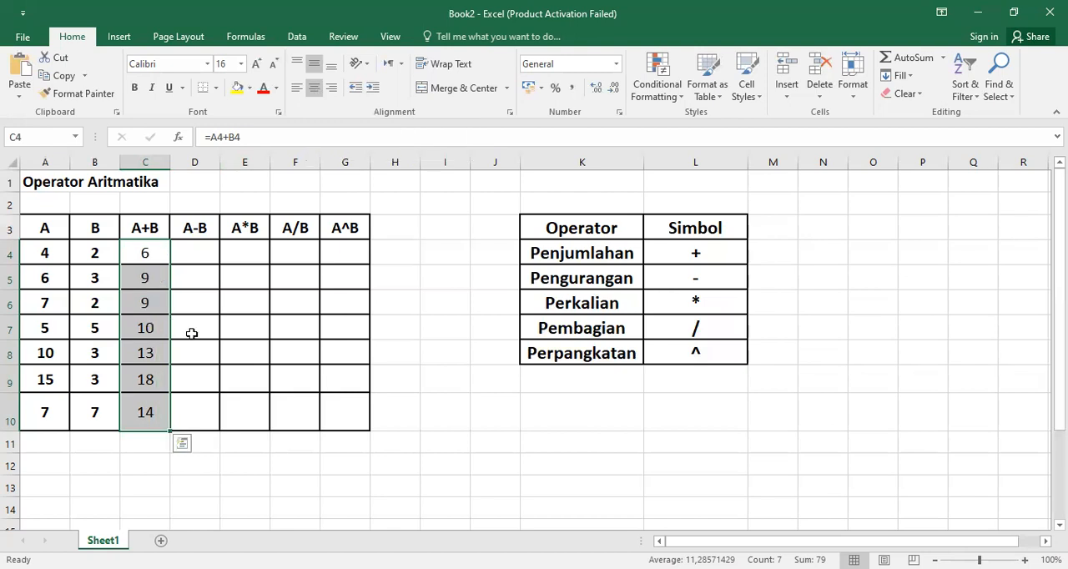
left_click(191, 333)
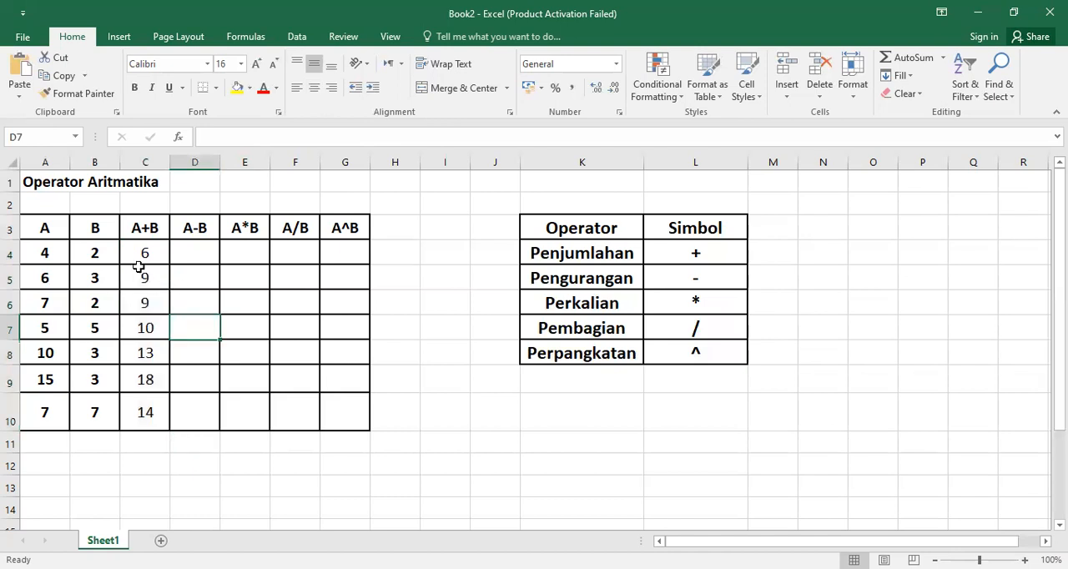
Step: Enter the formula =A4-B4 in cell D4, the first row of the A-B column, using cell references
left_click(195, 257)
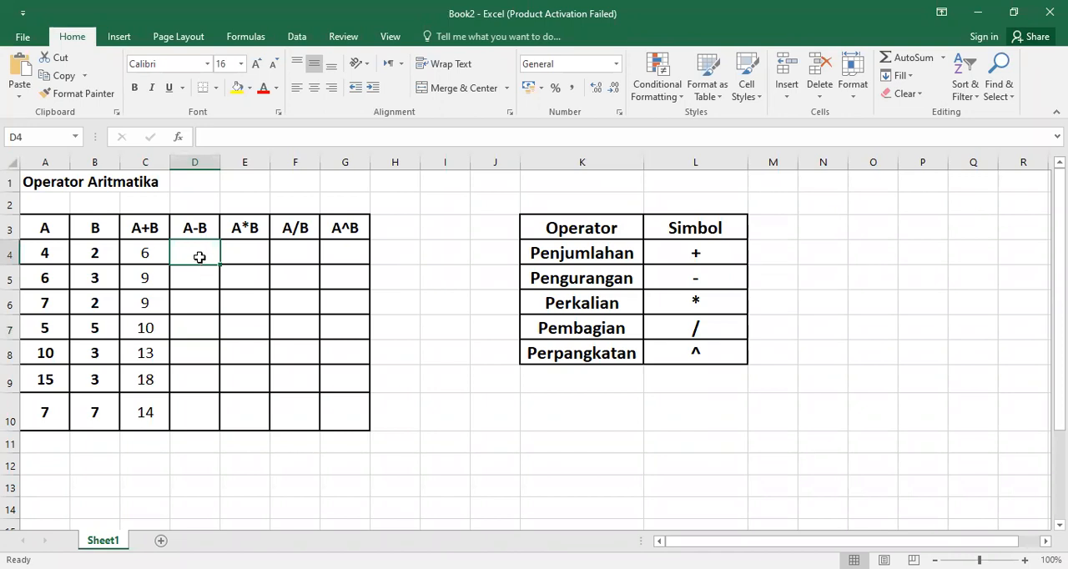
left_click(48, 255)
left_click_drag(47, 254, 348, 253)
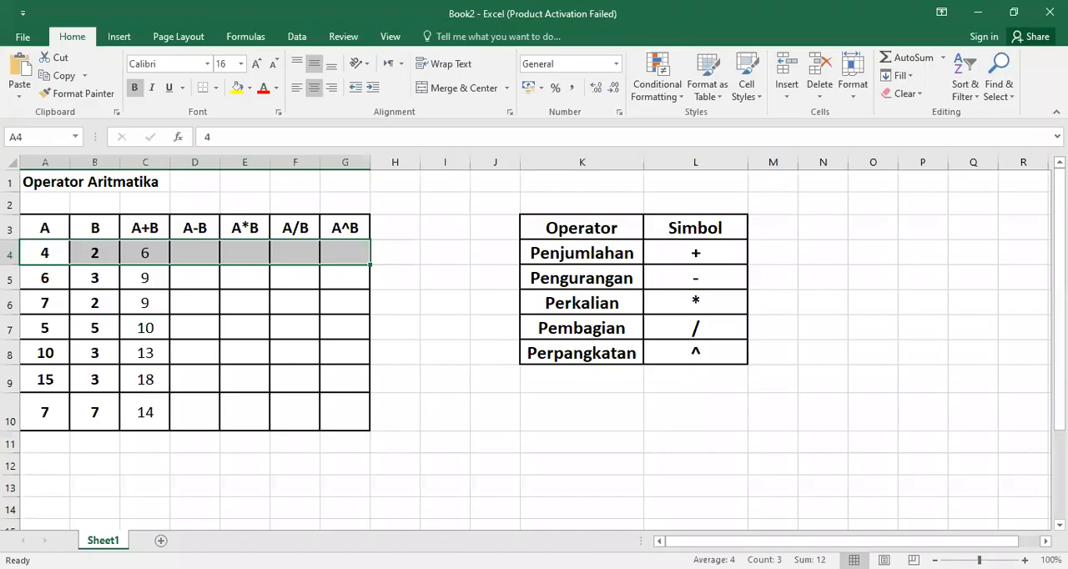
left_click(191, 253)
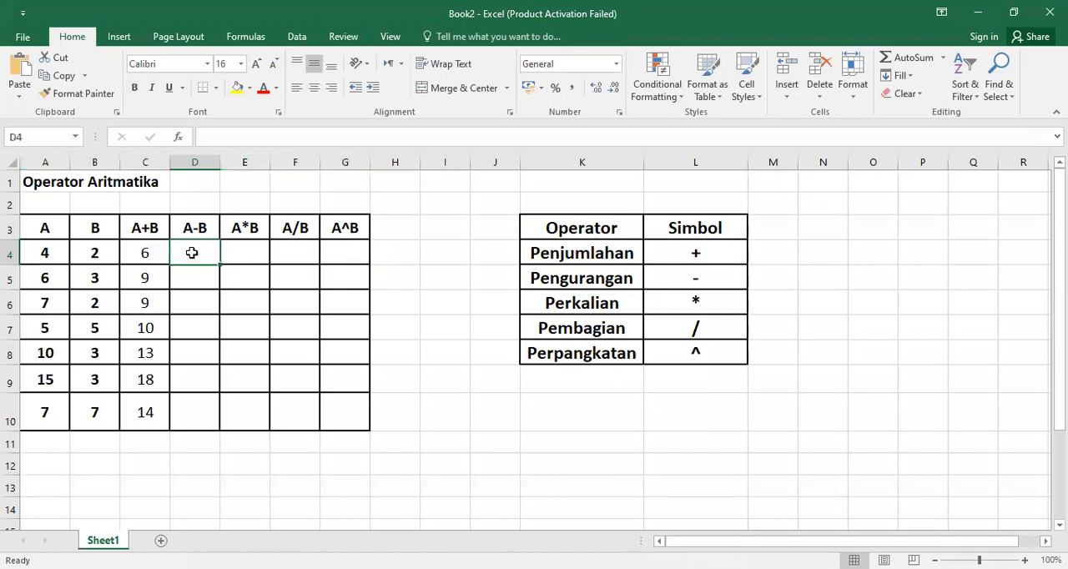
type("=")
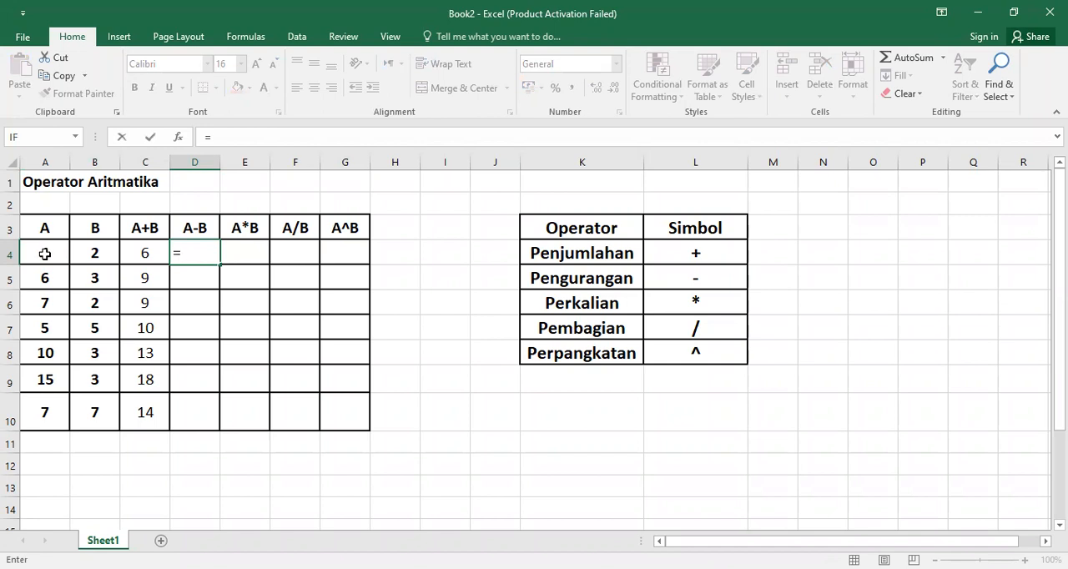
left_click(42, 253)
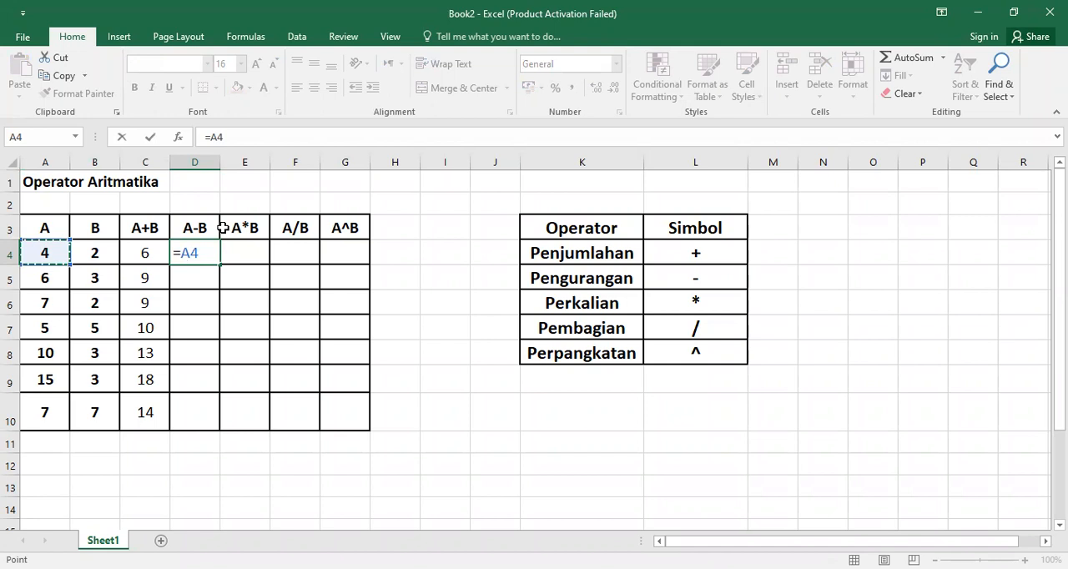
type("-")
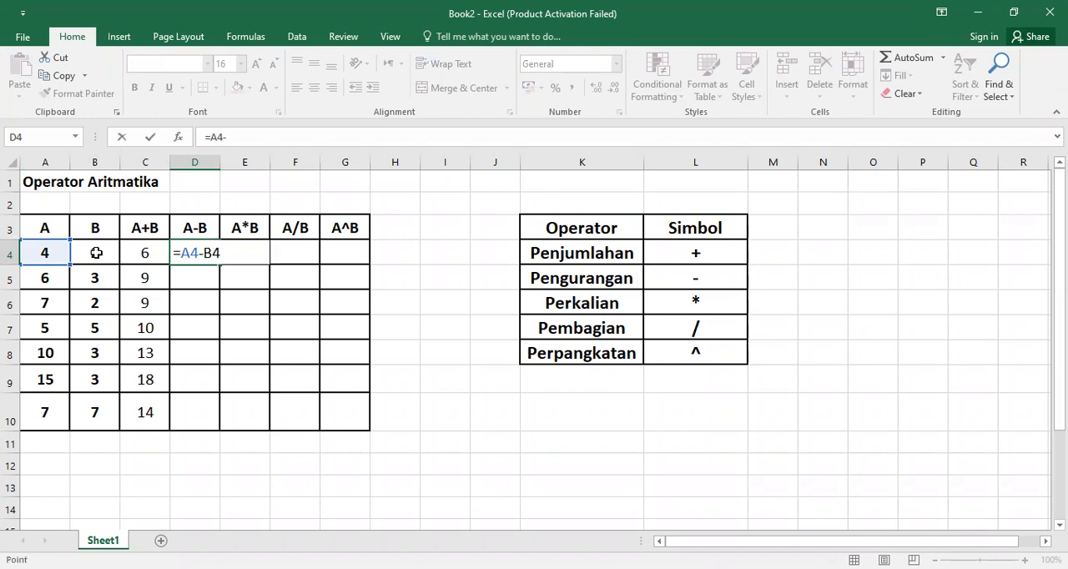
left_click(97, 252)
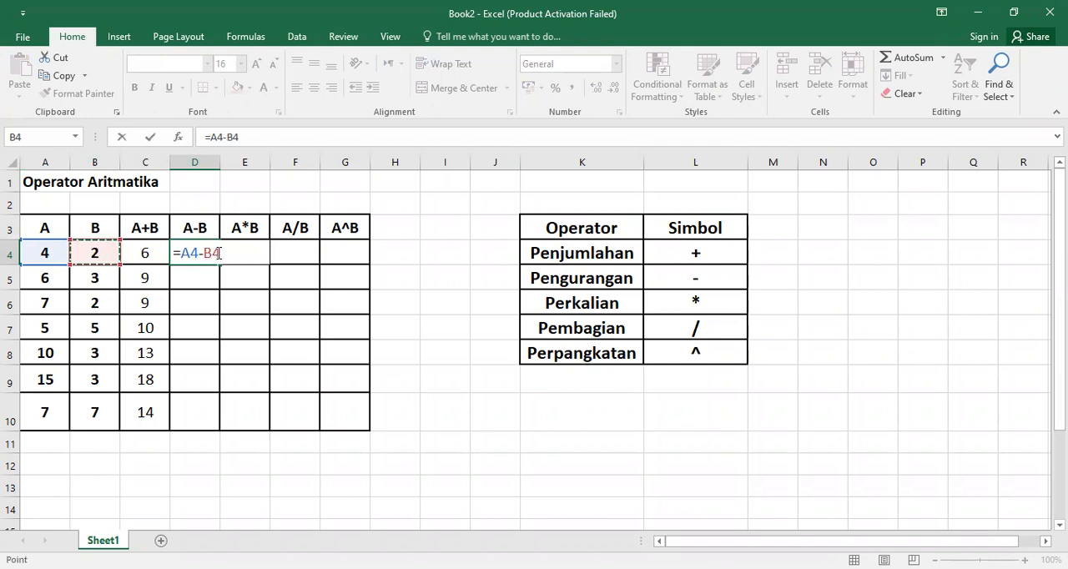
key("Return")
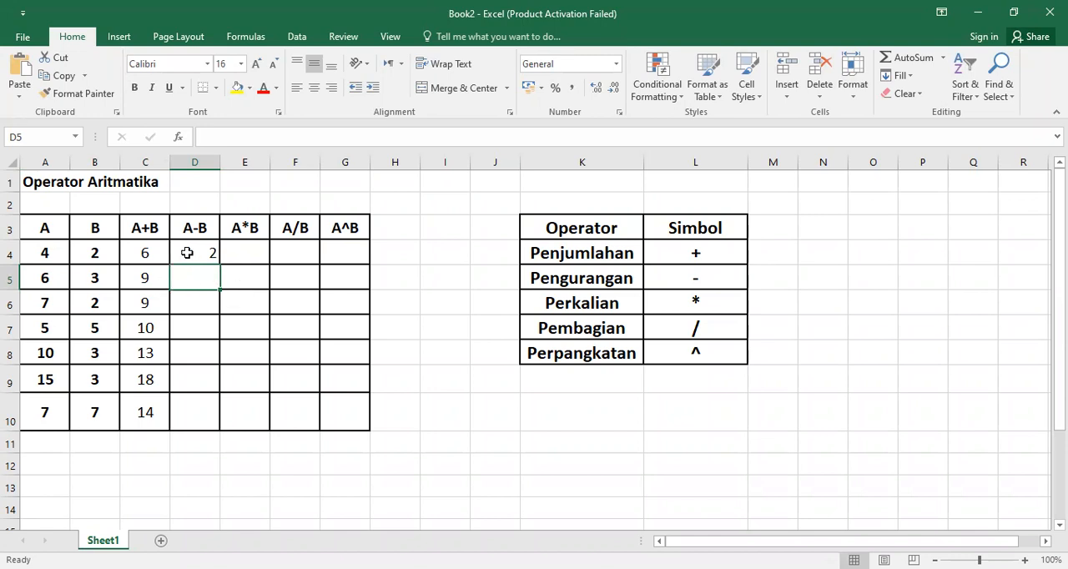
Step: Fill the subtraction formula from D4 down through D10 and center the A-B results horizontally
left_click(187, 253)
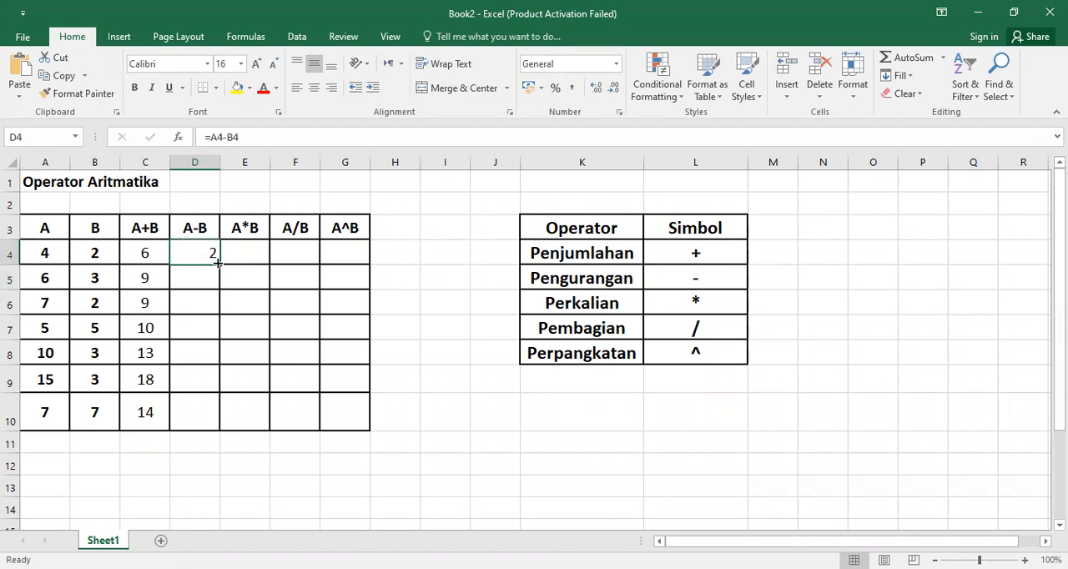
left_click_drag(217, 262, 208, 428)
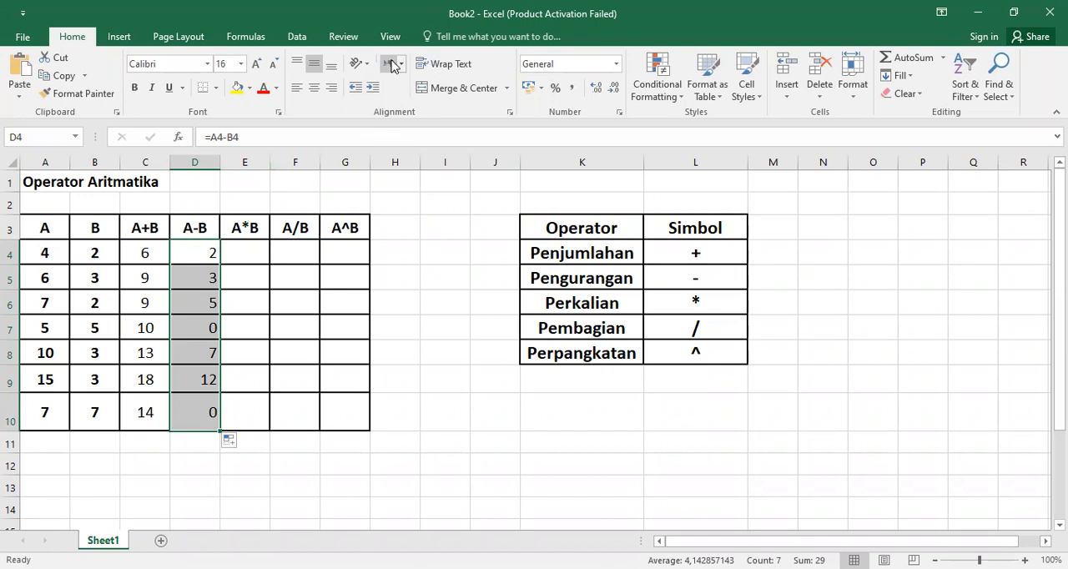
left_click(314, 88)
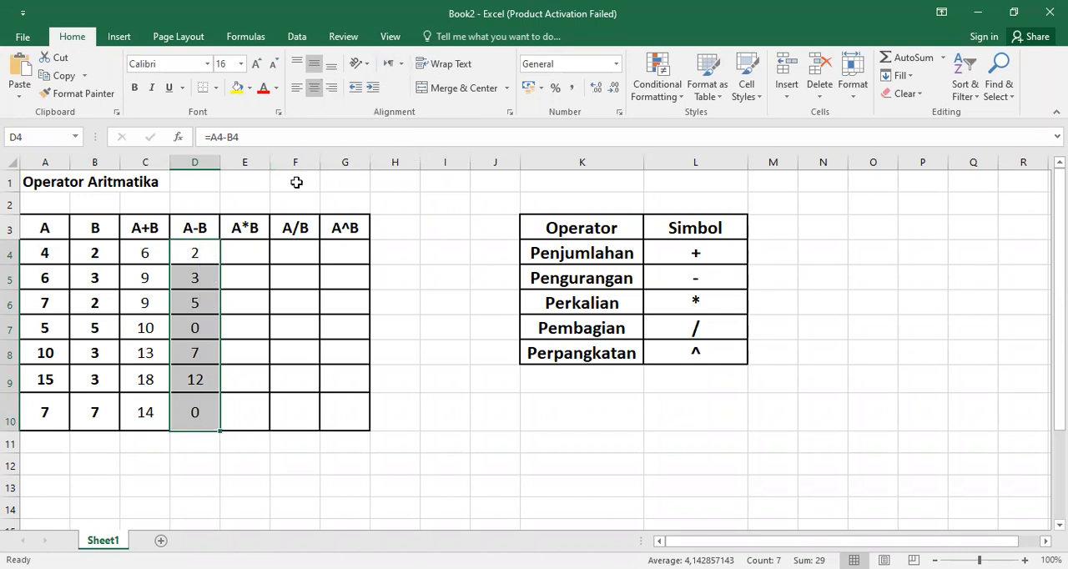
left_click(264, 303)
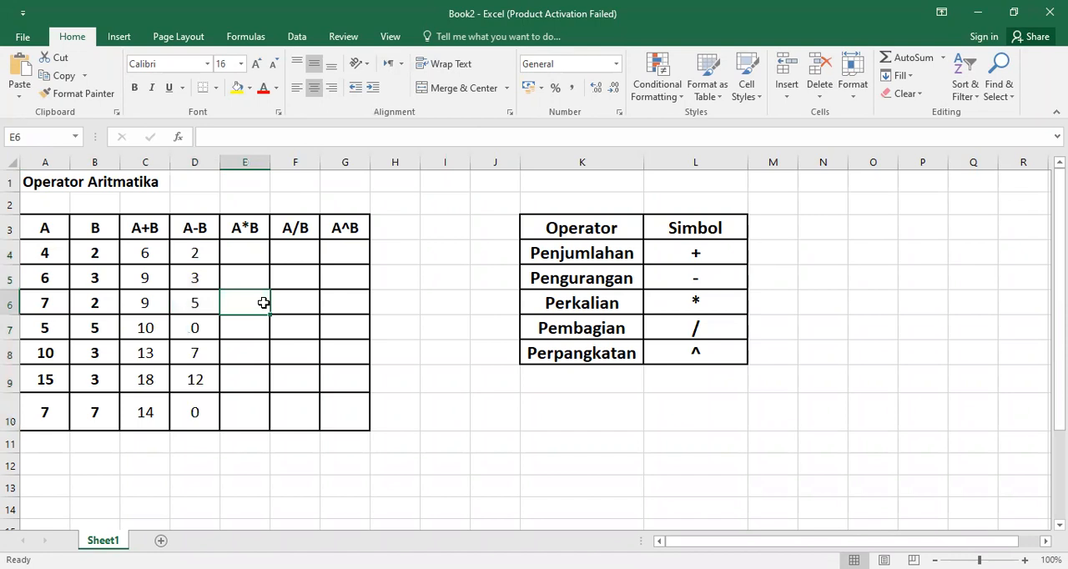
Step: Enter the formula =A4*B4 in cell E4, the first row of the A*B column, using cell references
left_click(247, 255)
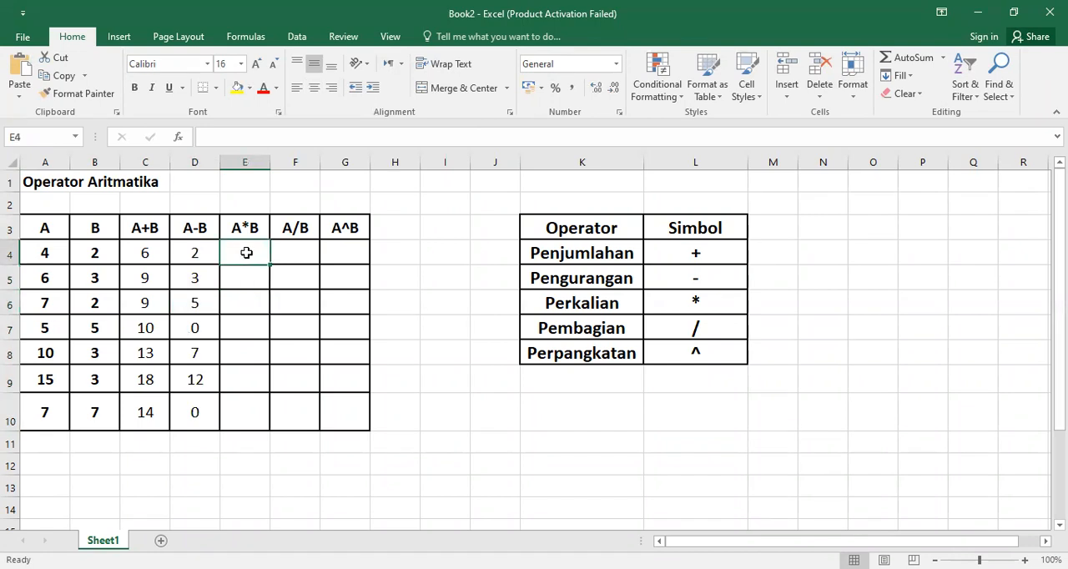
type("=")
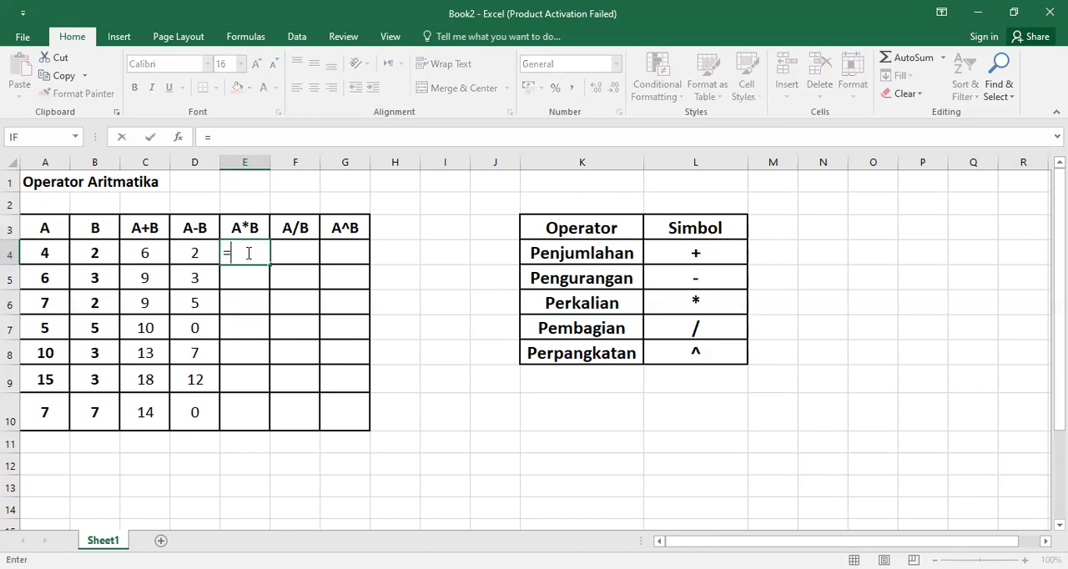
left_click(52, 252)
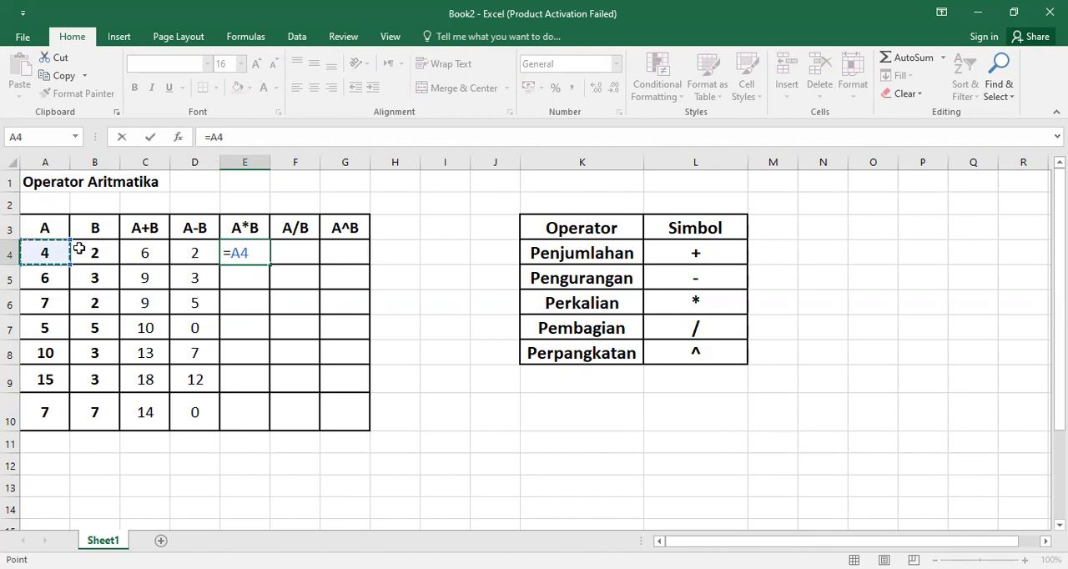
type("*")
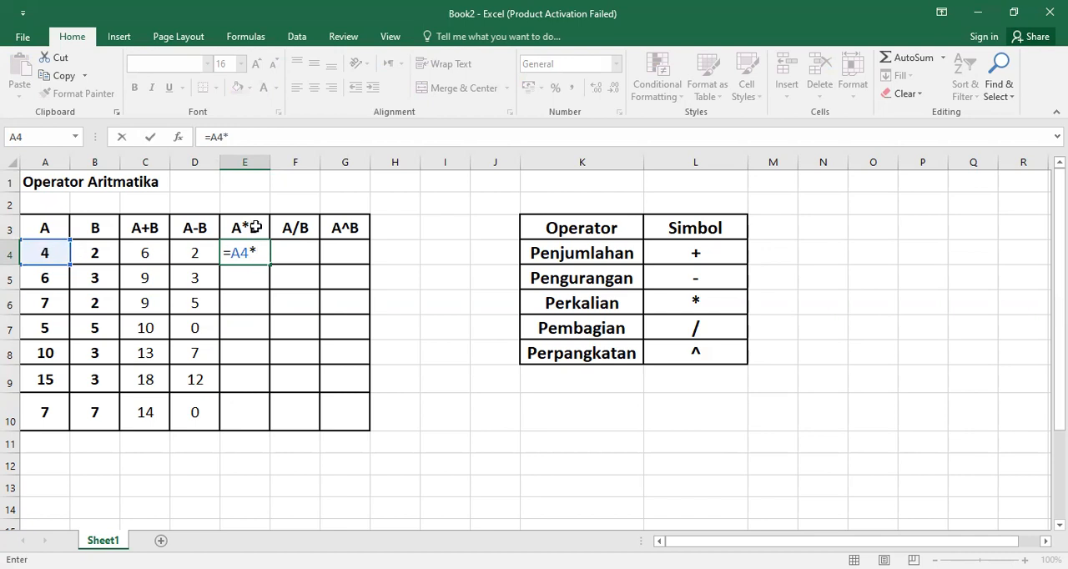
left_click(98, 254)
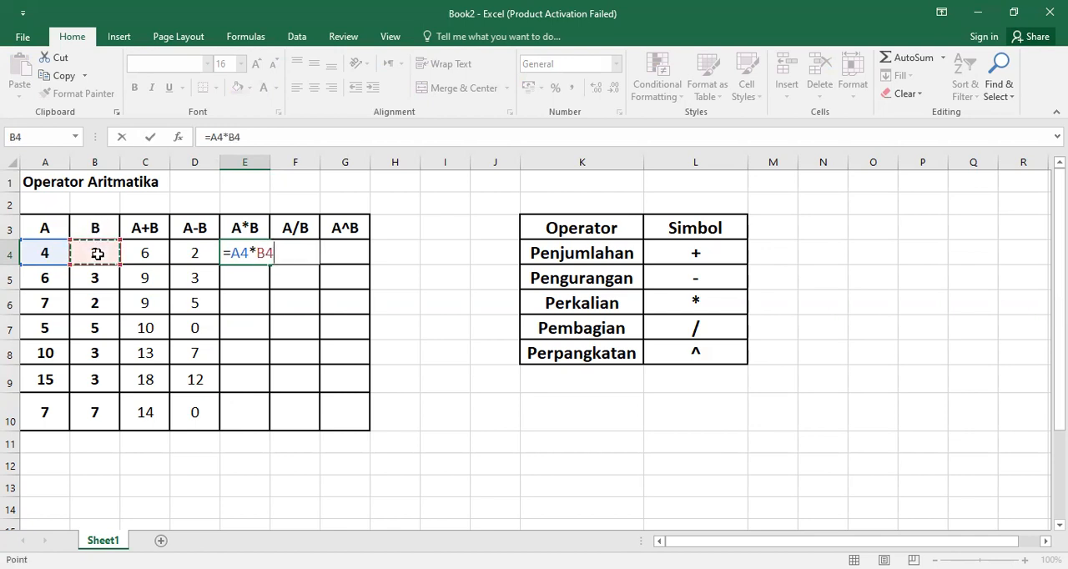
key("Return")
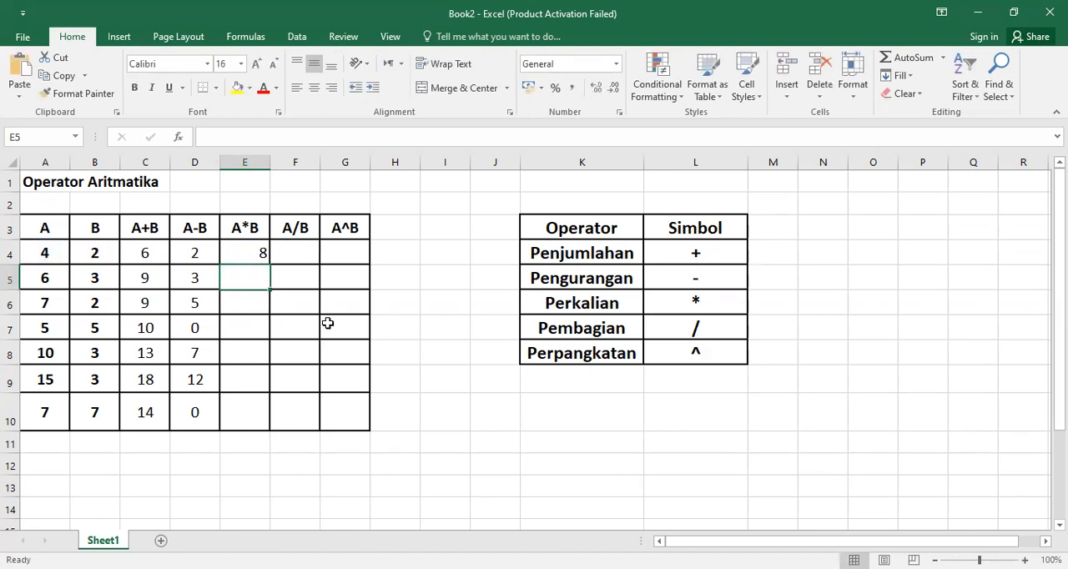
Step: Fill the multiplication formula from E4 down through E10 and center the A*B results horizontally
left_click(242, 250)
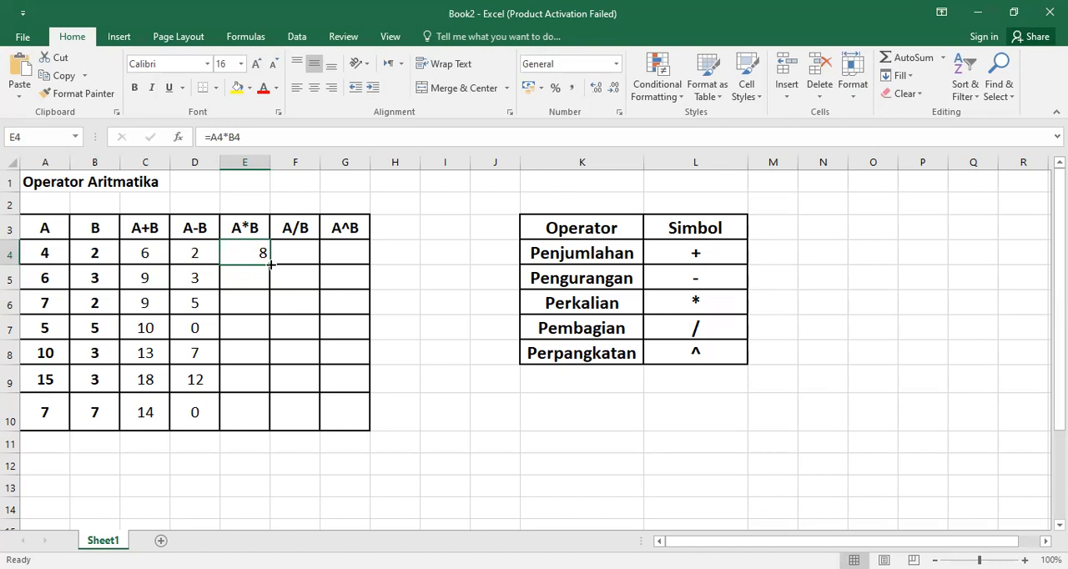
left_click_drag(272, 263, 267, 420)
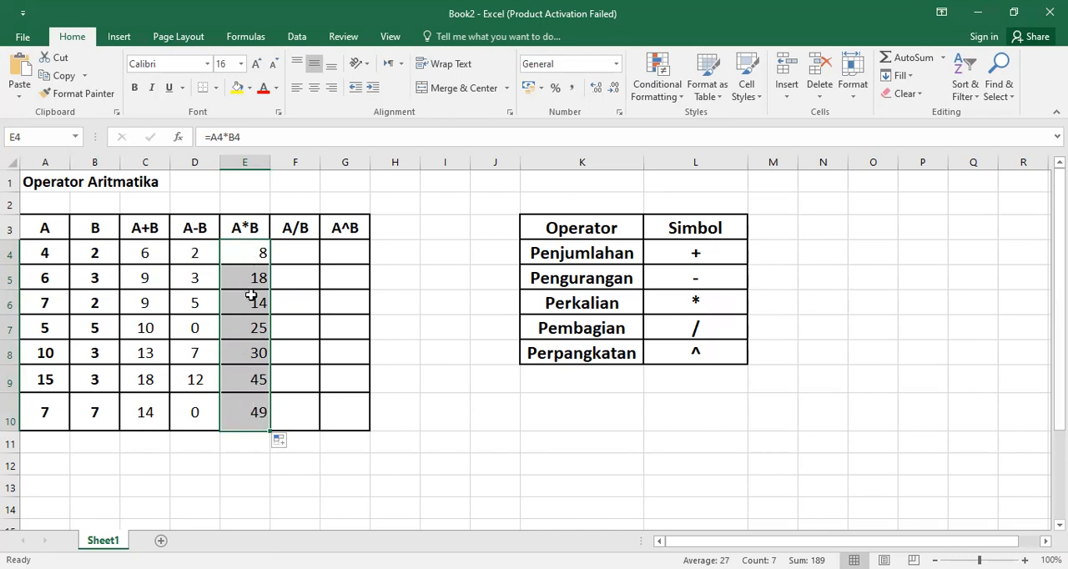
left_click(315, 93)
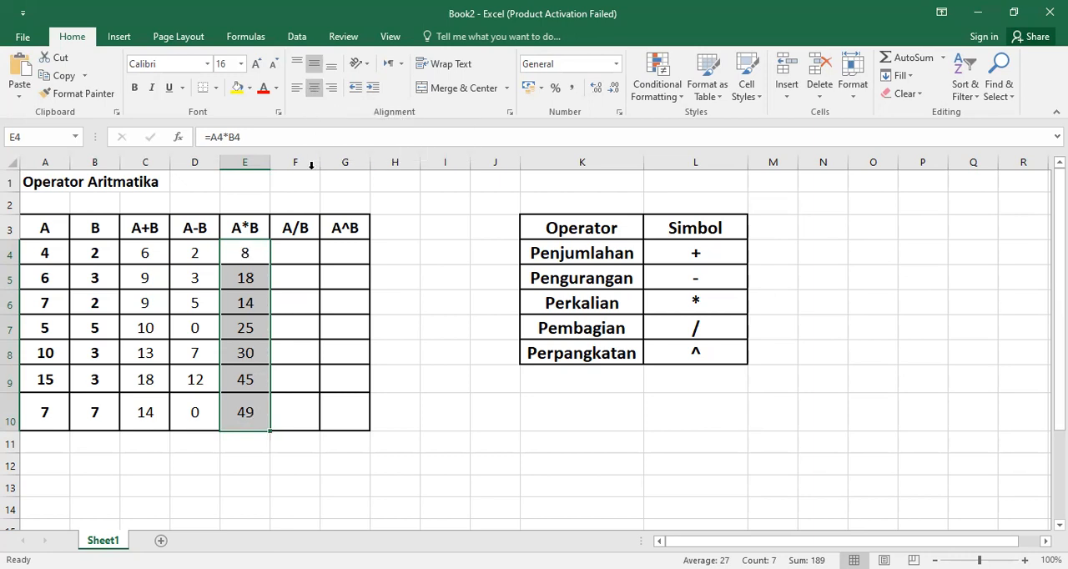
Step: Enter the formula =A4/B4 in cell F4, the first row of the A/B column, using cell references
left_click(305, 269)
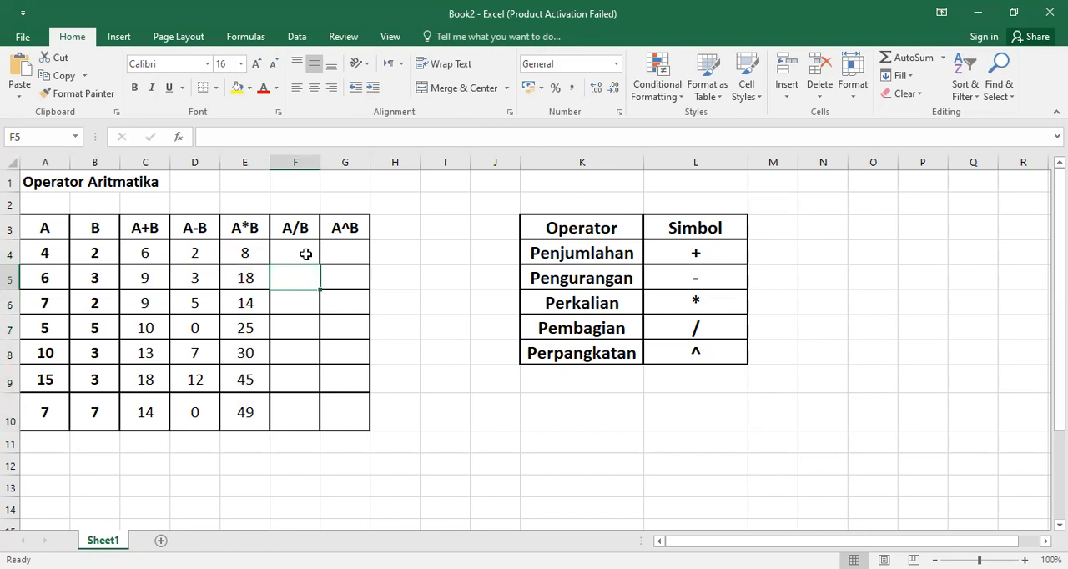
left_click(306, 253)
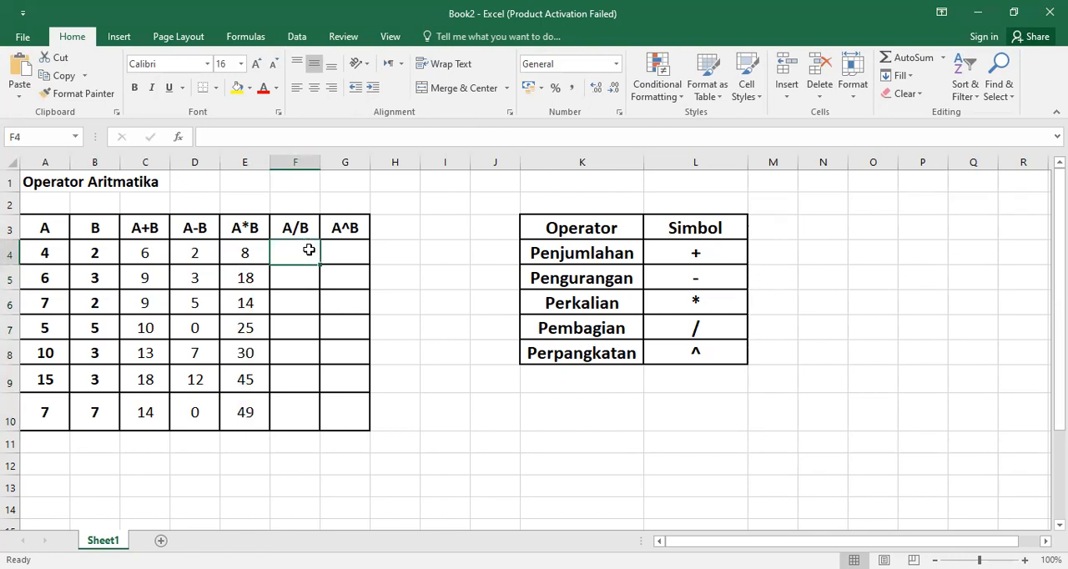
type("=")
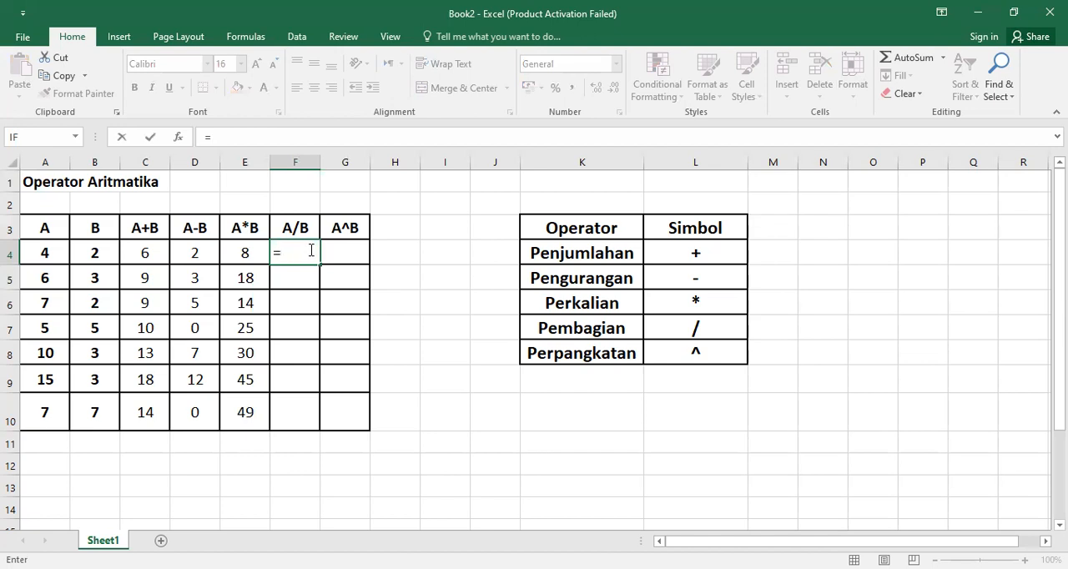
left_click(46, 252)
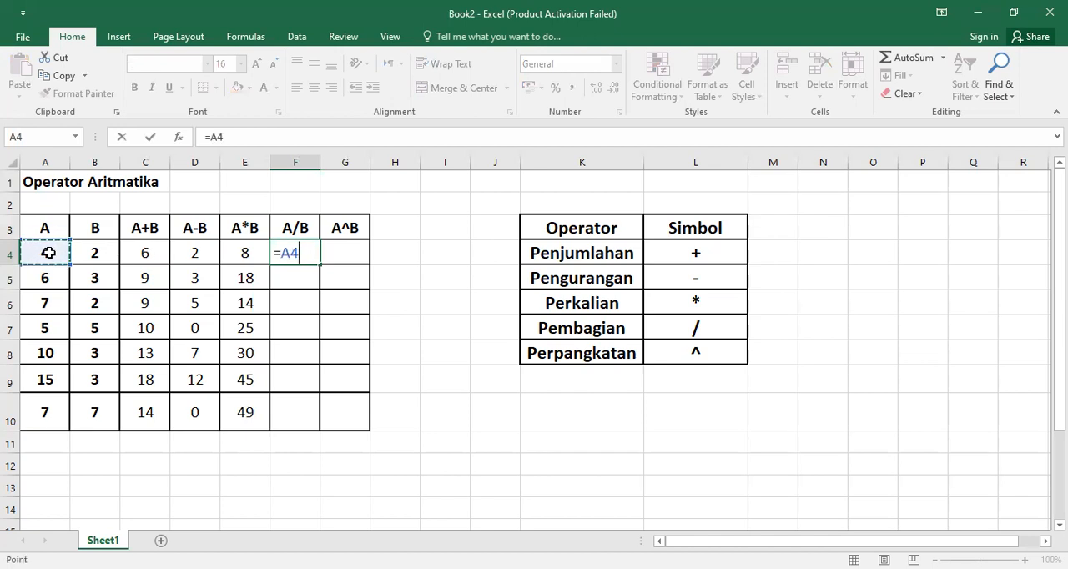
type("/")
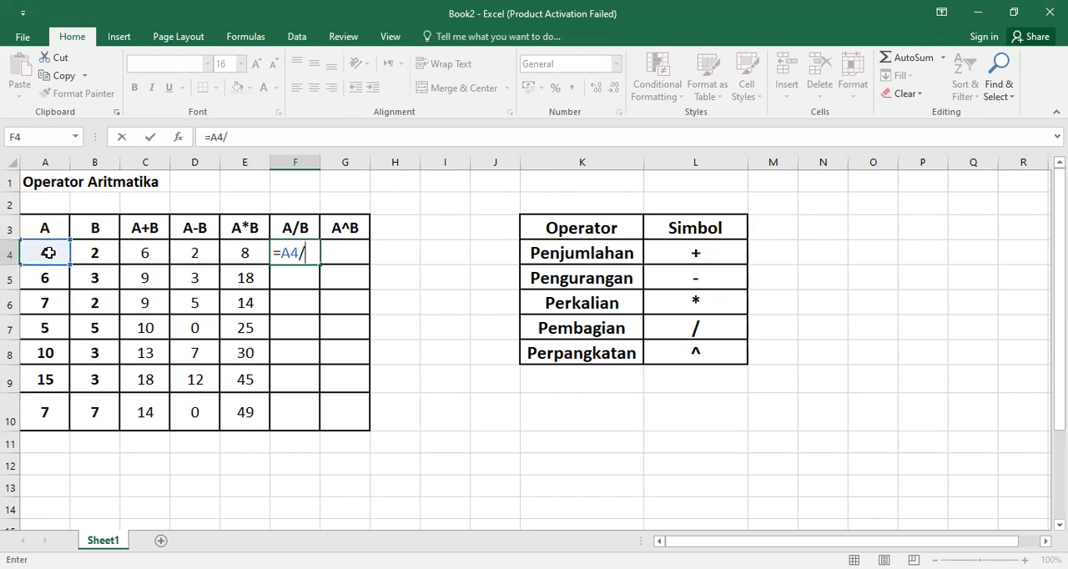
left_click(92, 253)
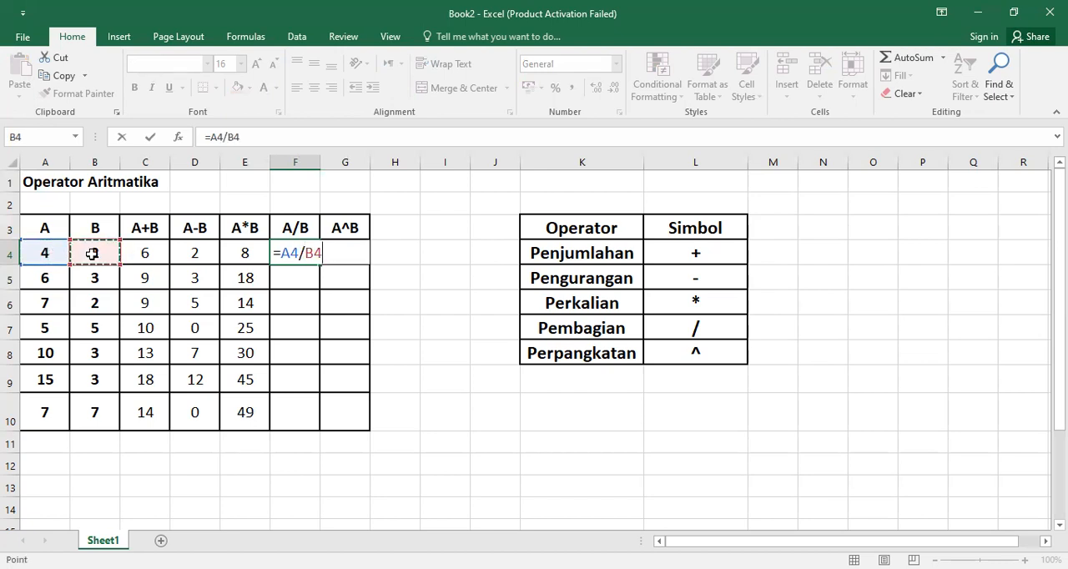
key("Return")
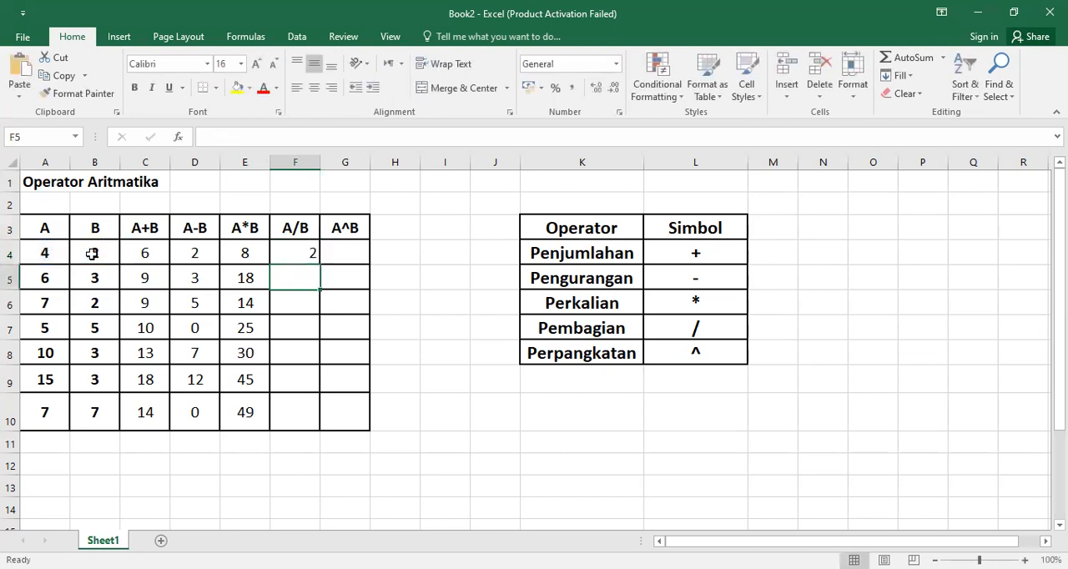
Step: Fill the division formula from F4 down through F10 and center the A/B results horizontally
left_click(288, 251)
left_click_drag(321, 263, 316, 417)
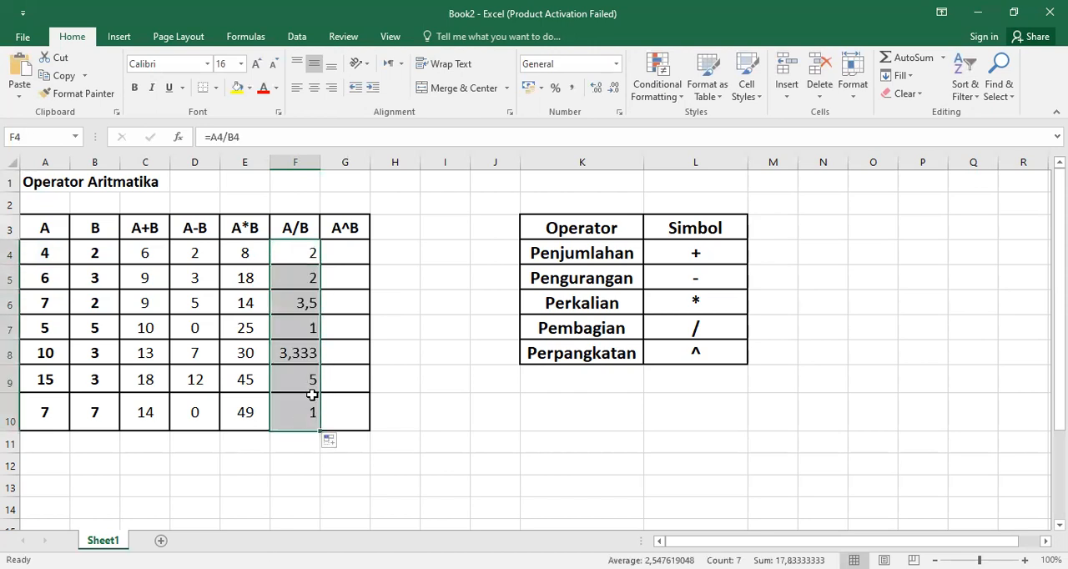
left_click(314, 90)
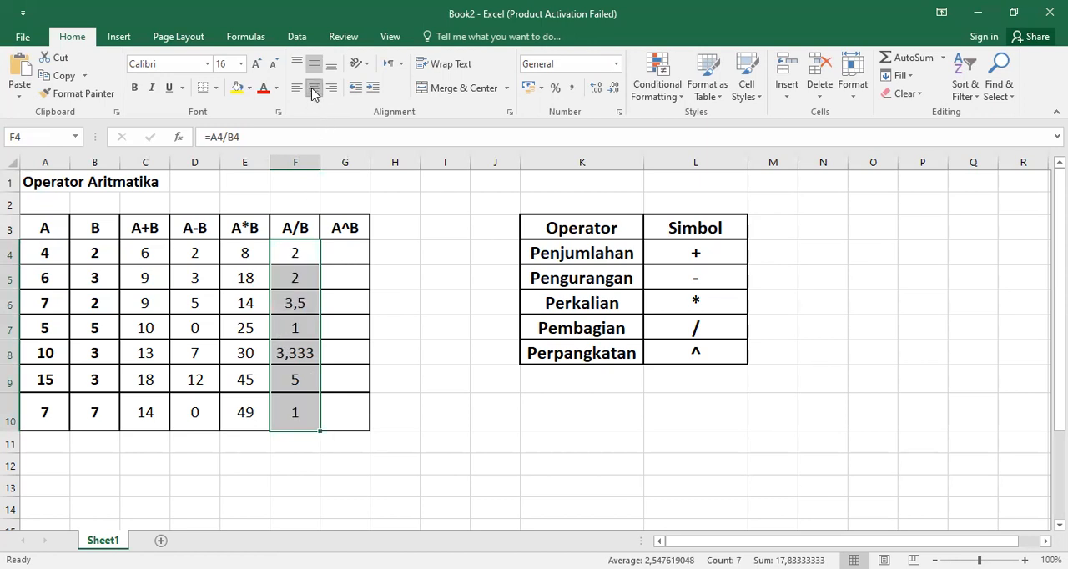
Step: Enter the formula =A4^B4 in cell G4, the first row of the A^B column, using cell references
left_click(341, 259)
type("=")
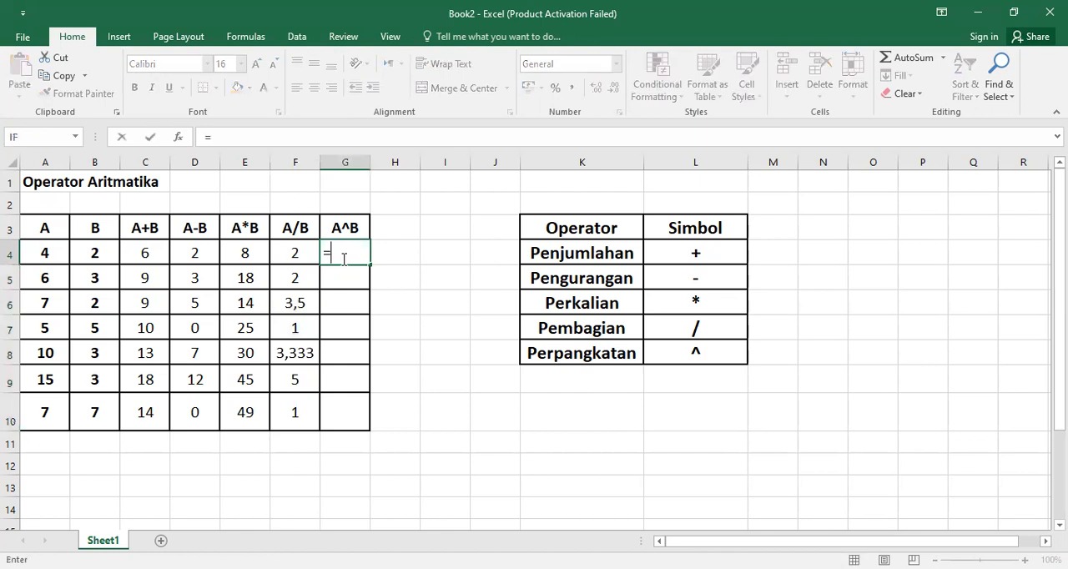
left_click(49, 252)
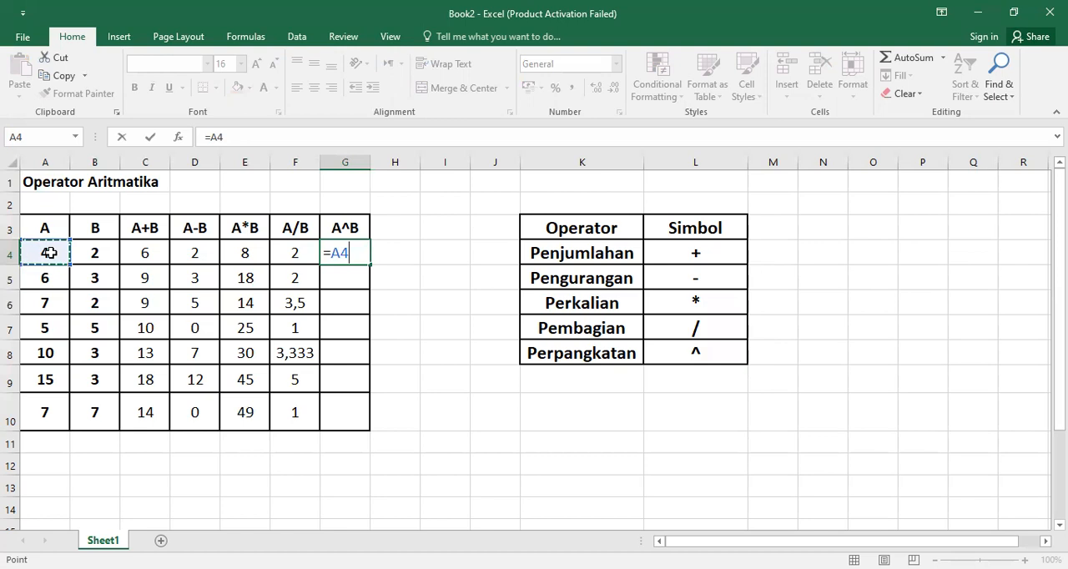
type("^")
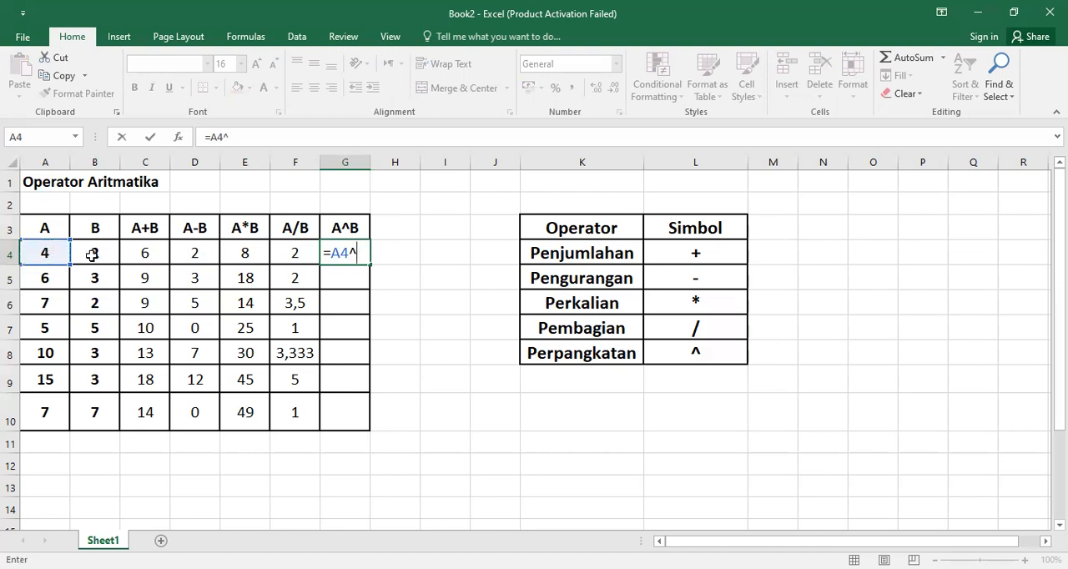
left_click(92, 255)
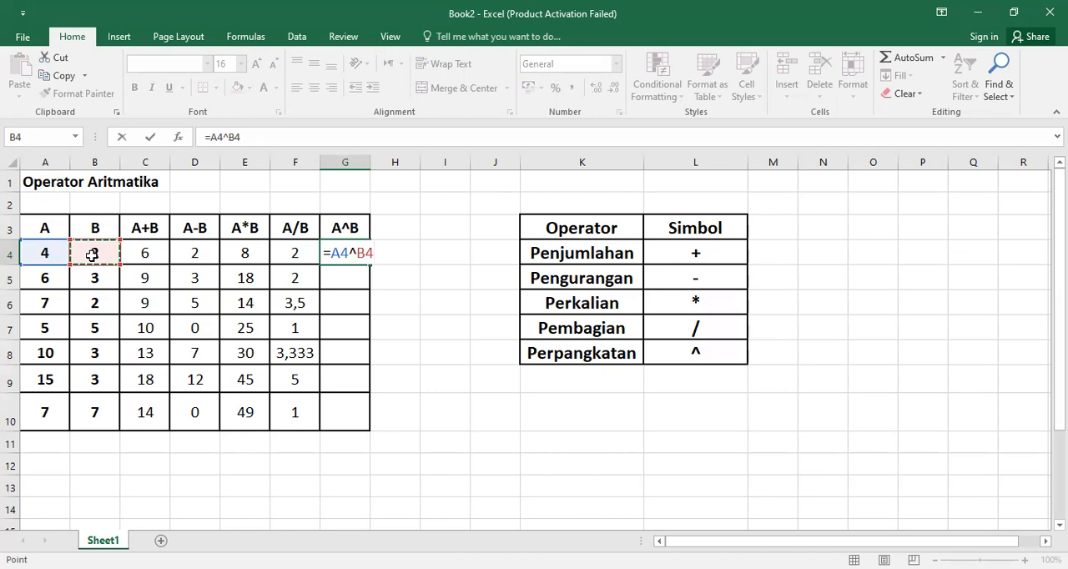
key("Return")
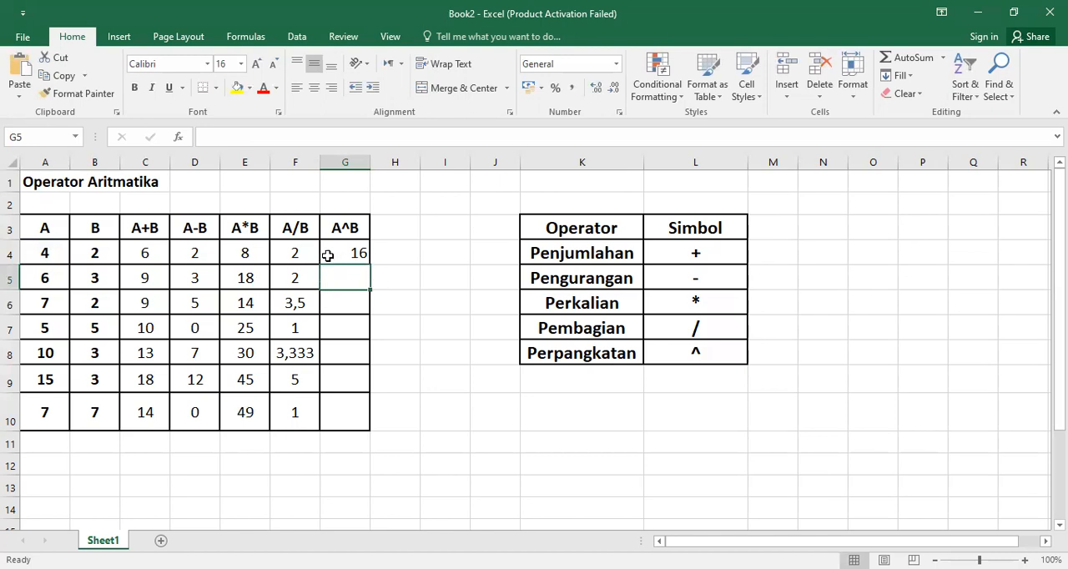
Step: Fill the exponent formula from G4 down through G10, center the A^B results horizontally and deselect the range
left_click(328, 254)
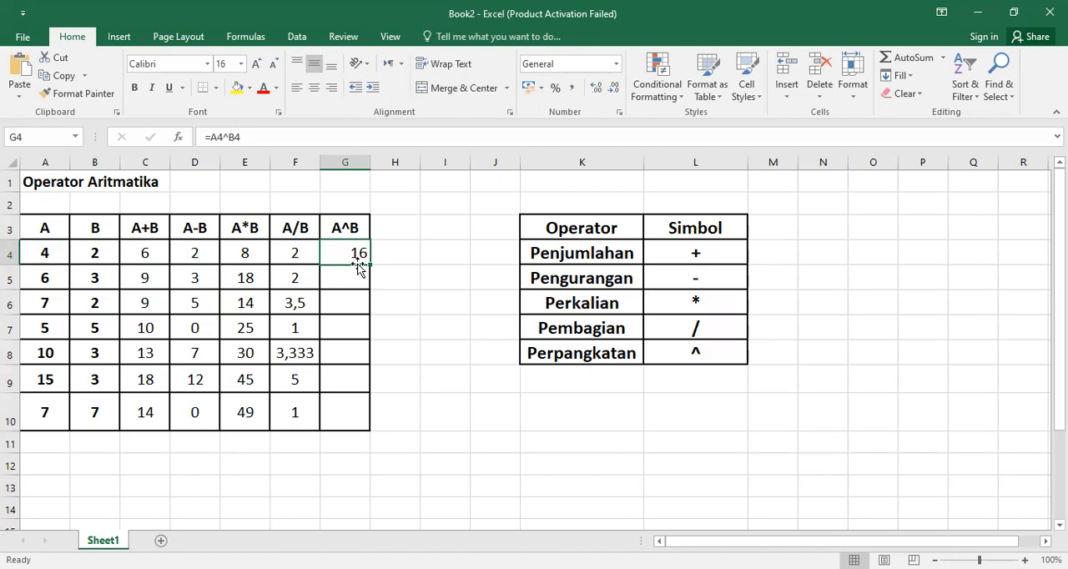
left_click_drag(371, 264, 359, 414)
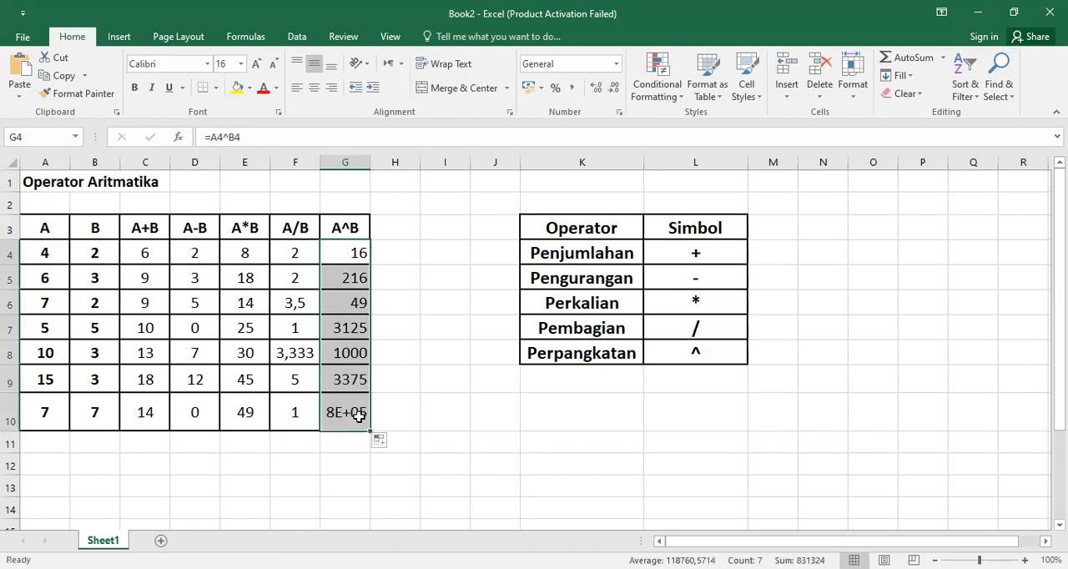
left_click(314, 90)
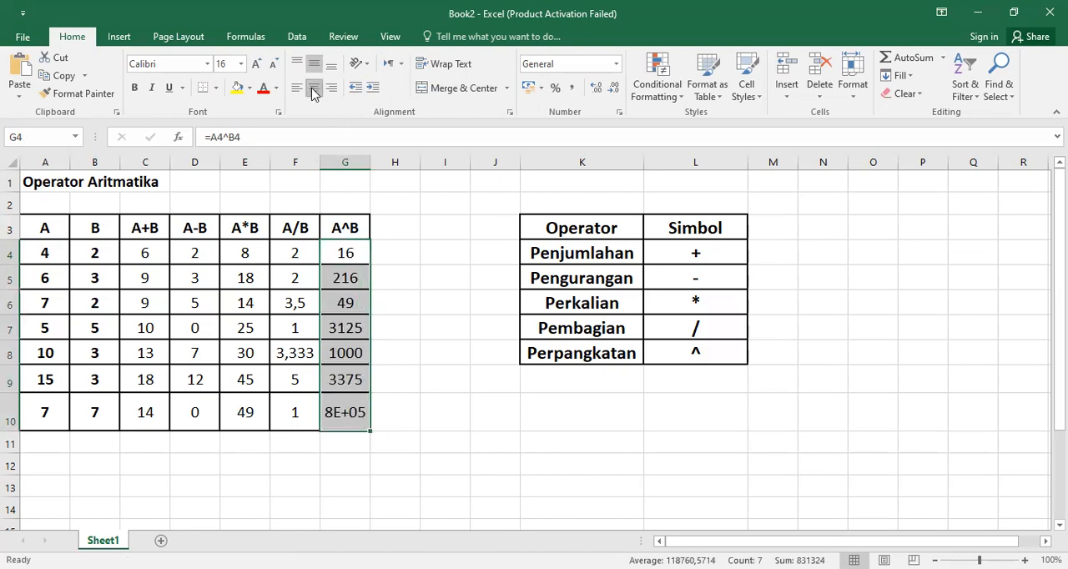
left_click(421, 306)
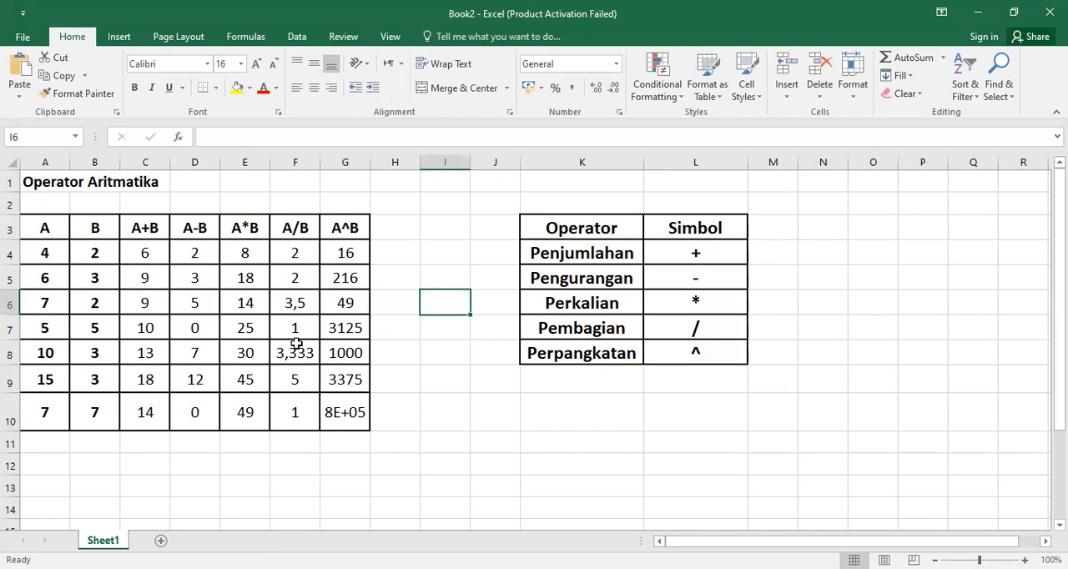
left_click(431, 329)
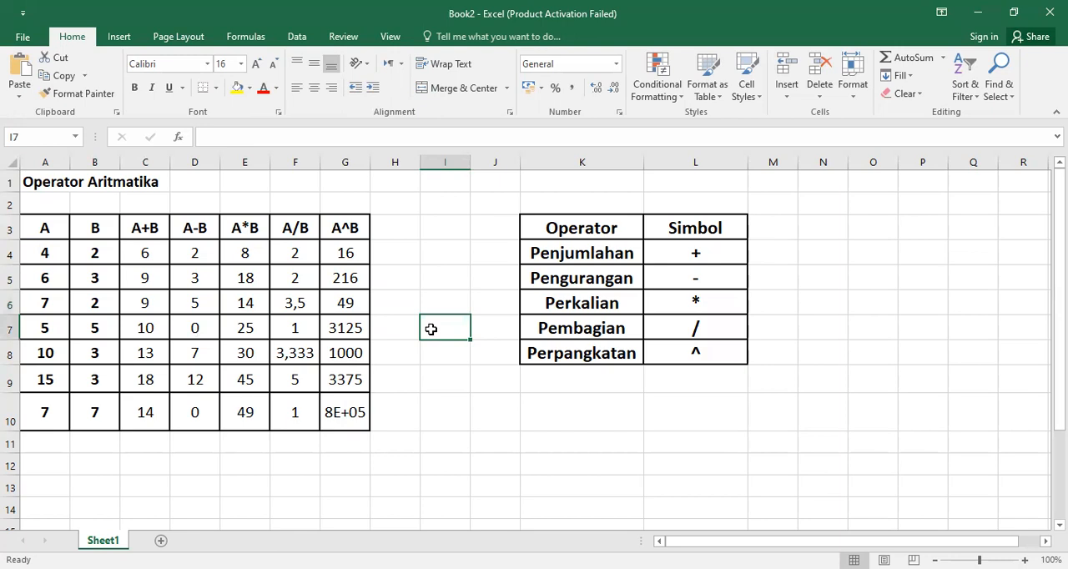